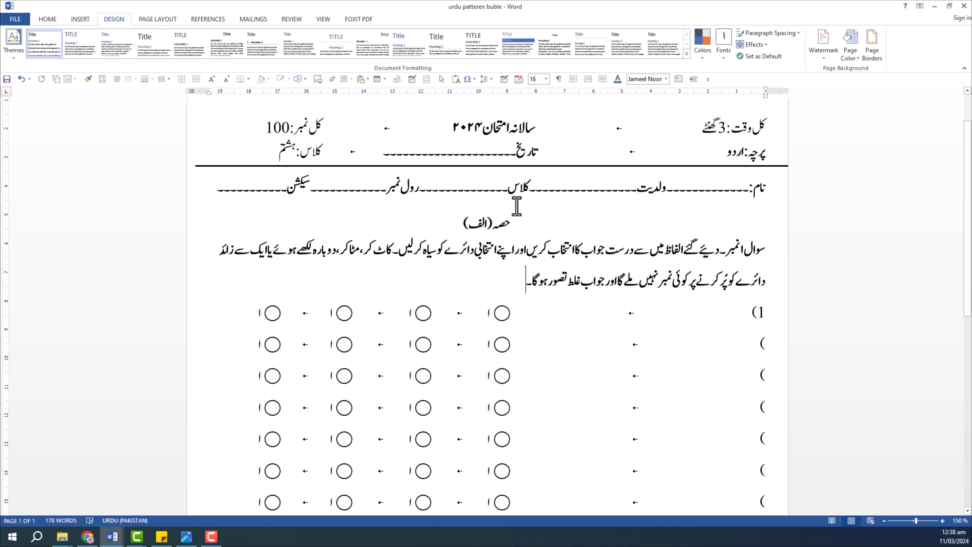
scroll(516, 207, "up", 3)
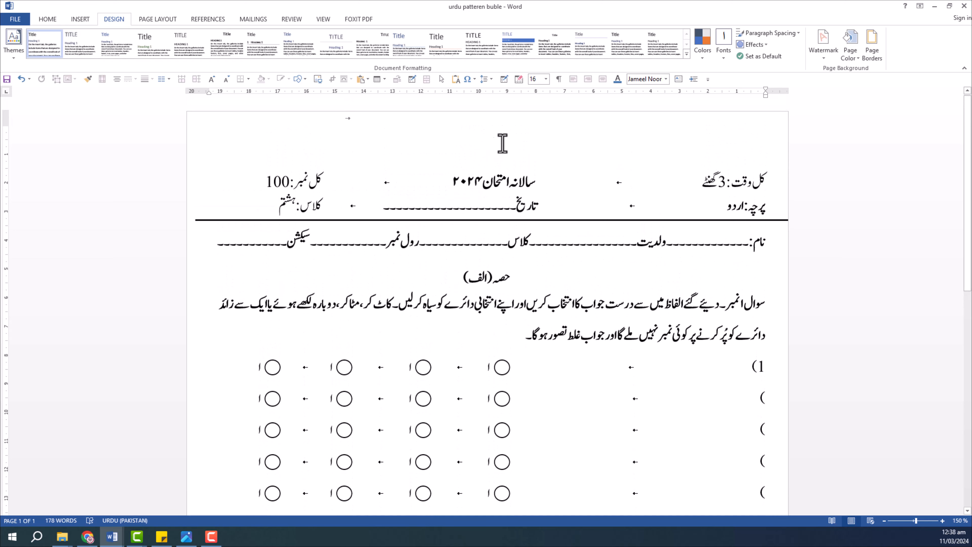
double_click(512, 136)
type("دسفاسدفدسفسدف")
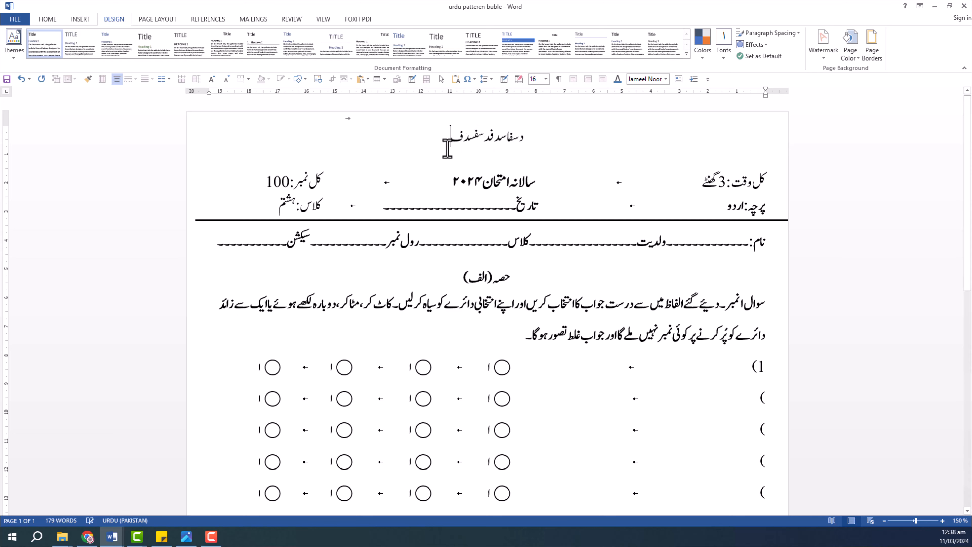
left_click_drag(445, 138, 608, 134)
key("BackSpace")
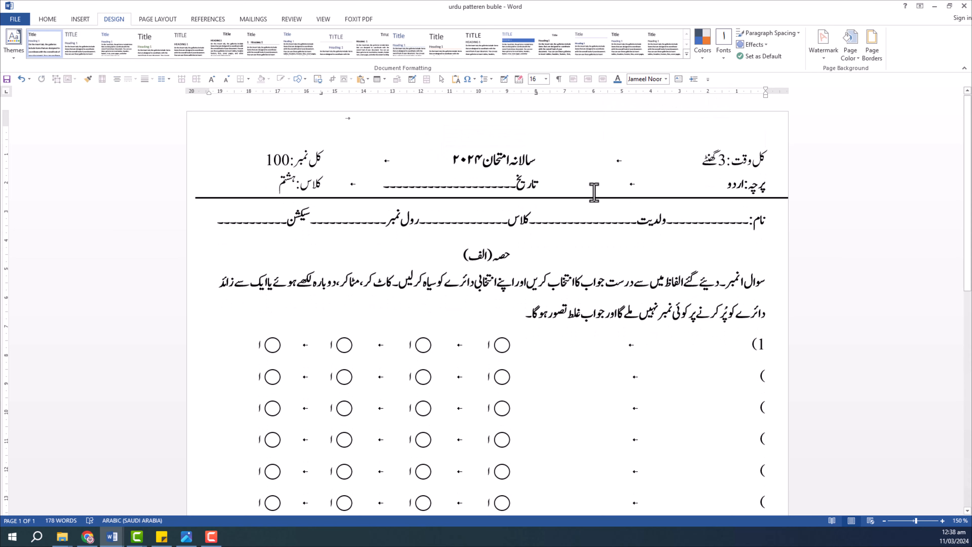
key("Return")
Review the exam header, then switch to Photos and examine the questions in every section of the handwritten paper image.
left_click_drag(771, 181, 701, 184)
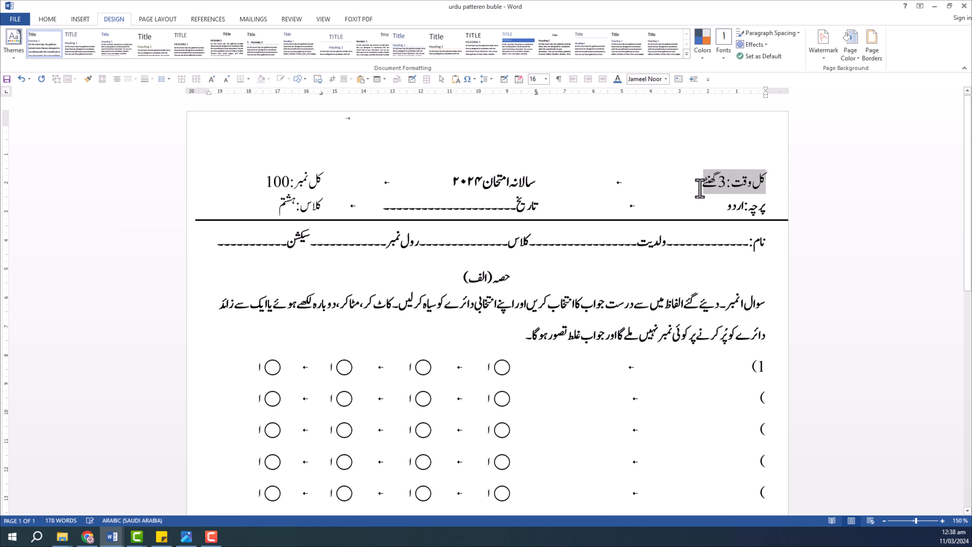
left_click(555, 186)
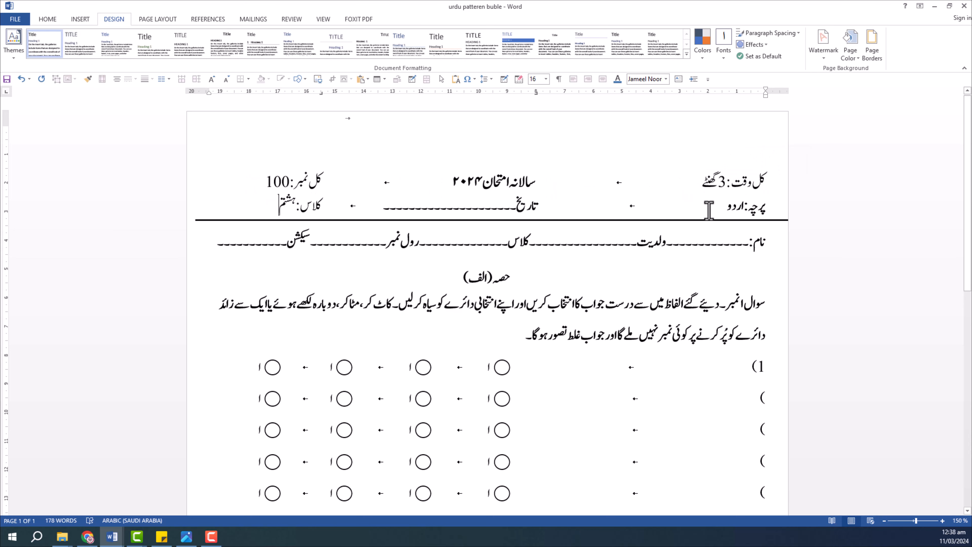
scroll(482, 282, "down", 2)
left_click(699, 123)
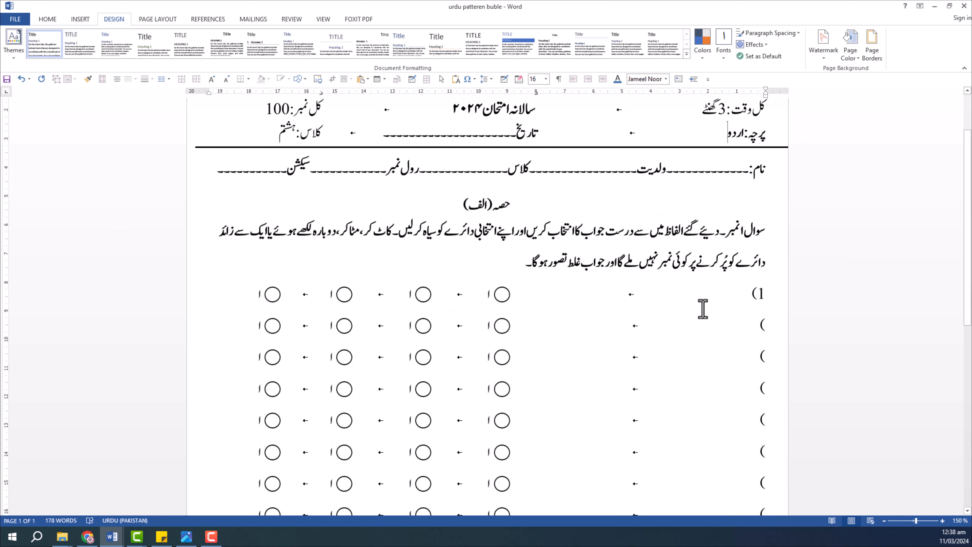
scroll(690, 288, "up", 1)
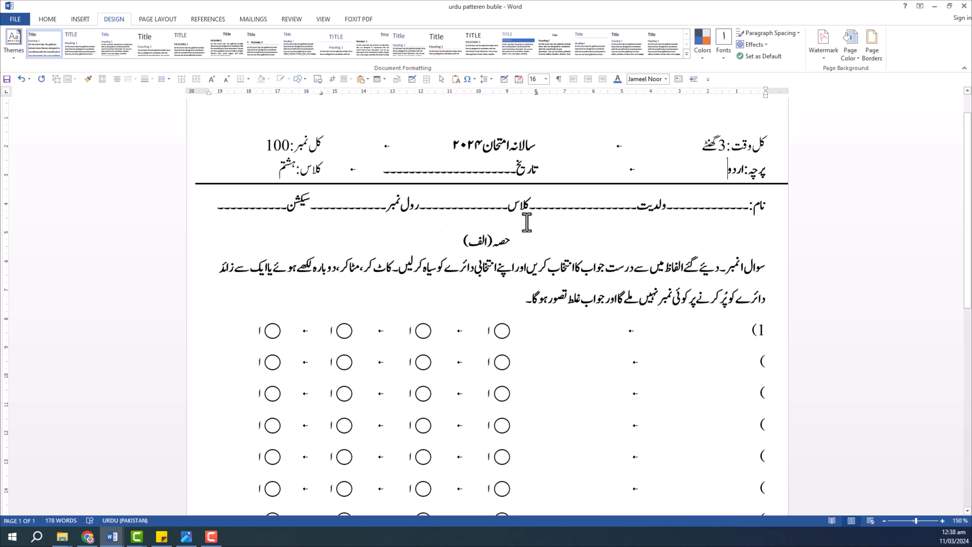
left_click_drag(35, 361, 475, 4)
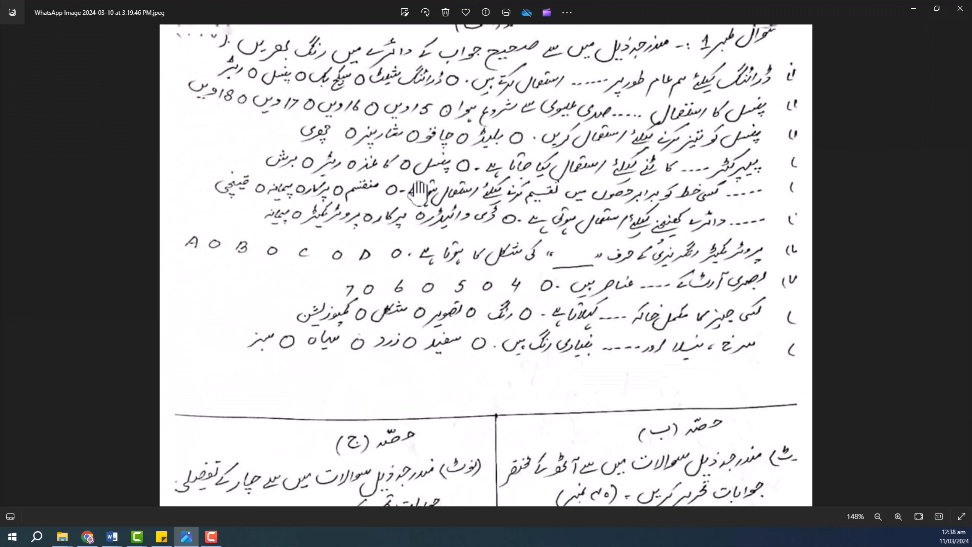
scroll(542, 198, "down", 3)
scroll(524, 282, "down", 6)
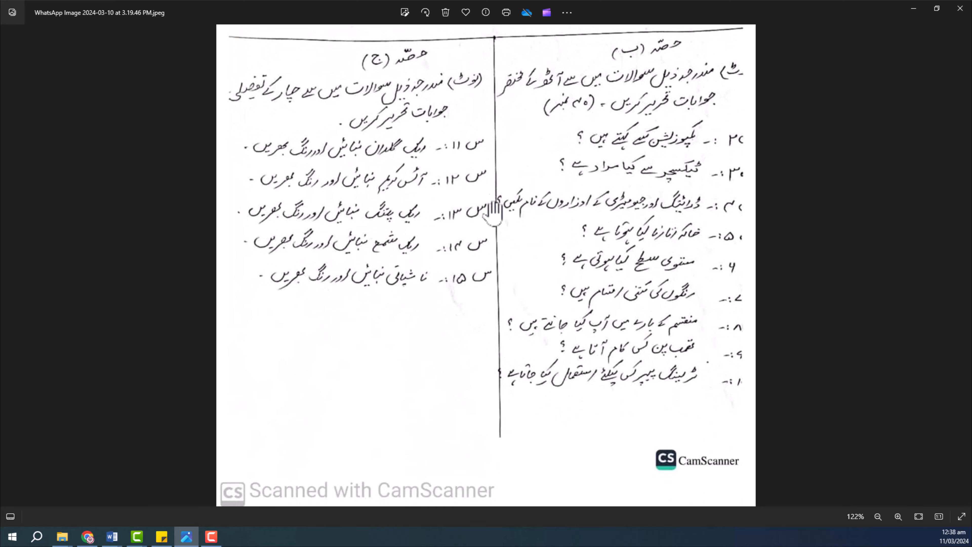
scroll(495, 211, "up", 6)
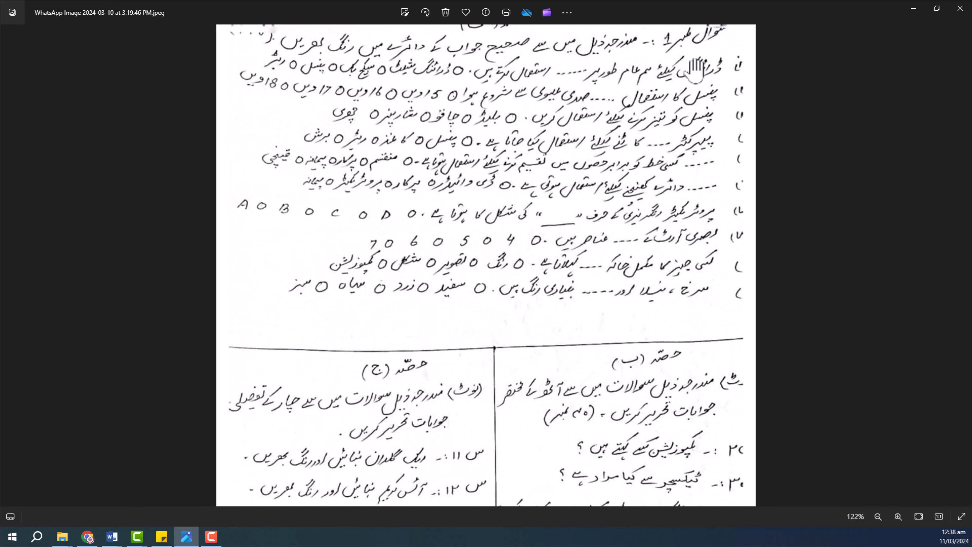
left_click_drag(719, 6, 719, 0)
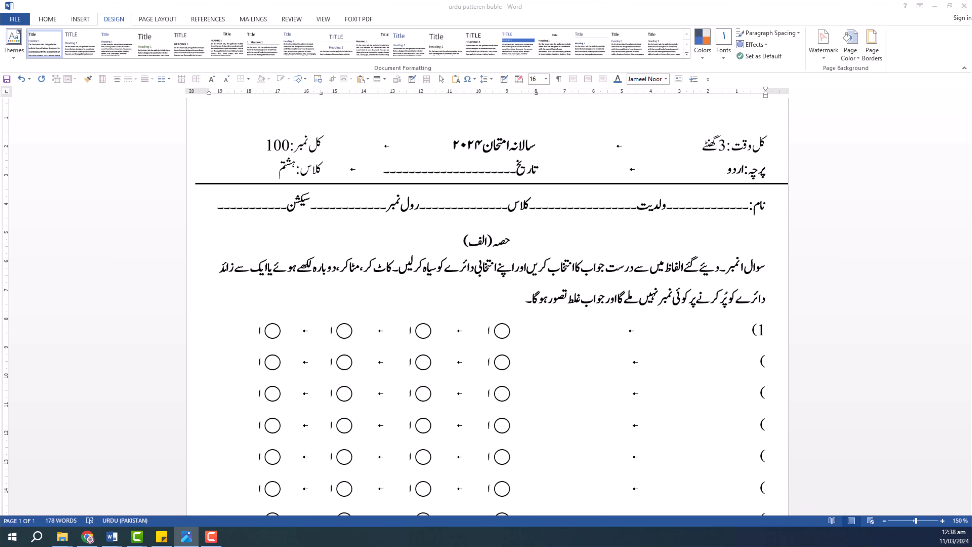
Switch back to Word and replace the subject after پرچہ in the exam header with ڈرائنگ.
left_click(646, 229)
scroll(666, 237, "up", 3)
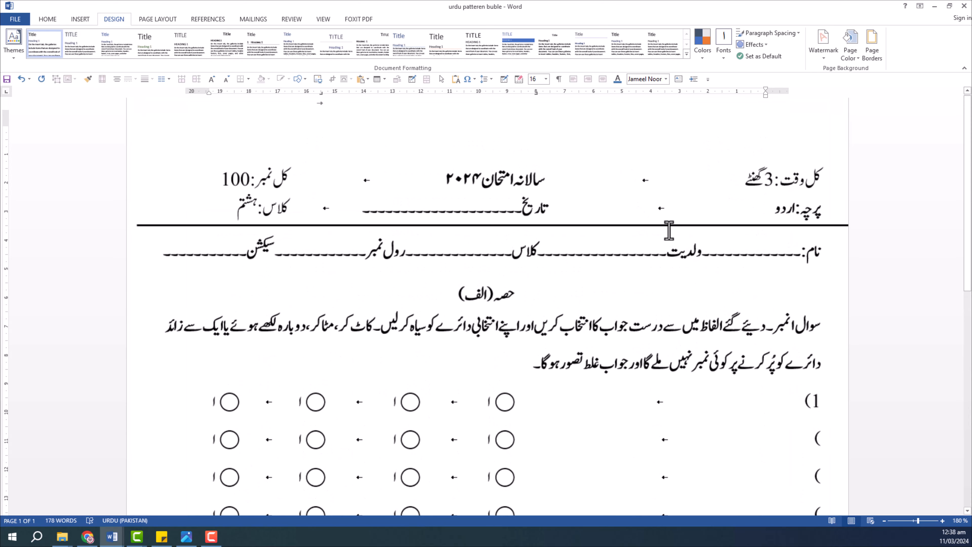
scroll(668, 232, "down", 1)
key("BackSpace")
key("BackSpace")
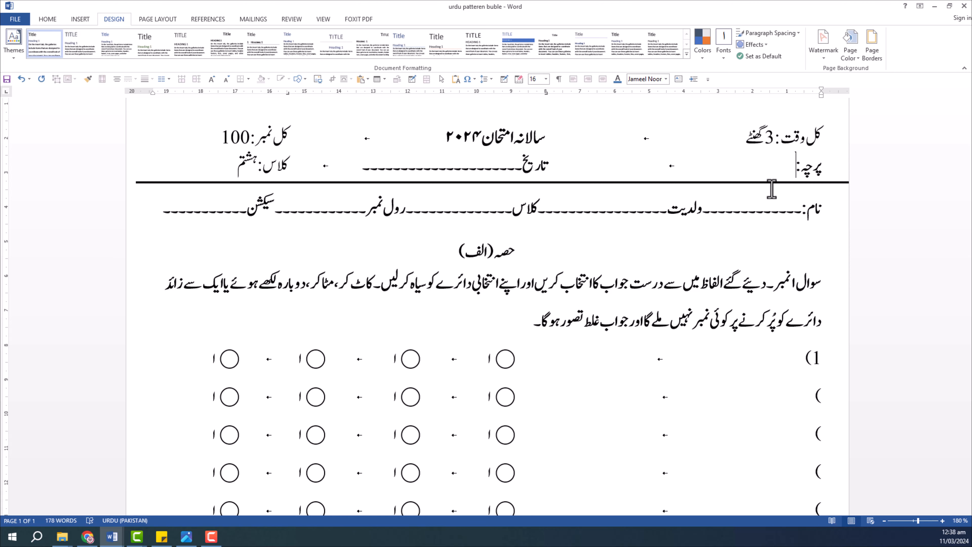
type("گ")
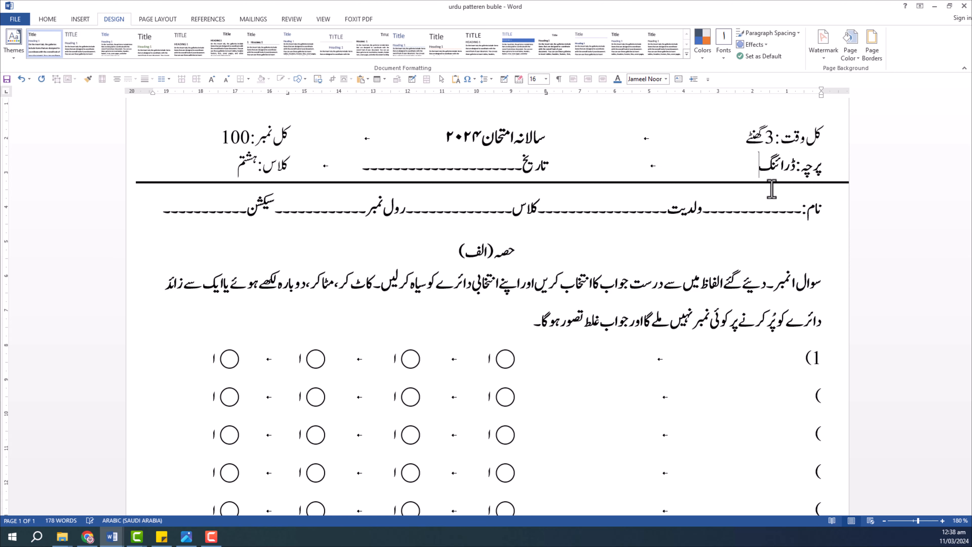
Highlight the tab gaps in the first three question rows and between the third row's answer bubbles to examine them.
scroll(773, 187, "down", 2)
left_click(653, 280)
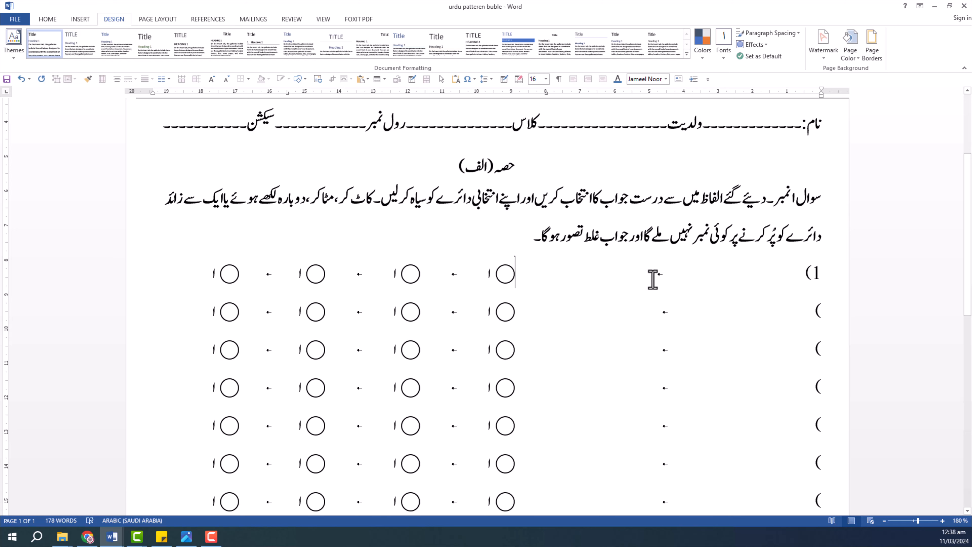
double_click(654, 280)
double_click(665, 314)
double_click(673, 354)
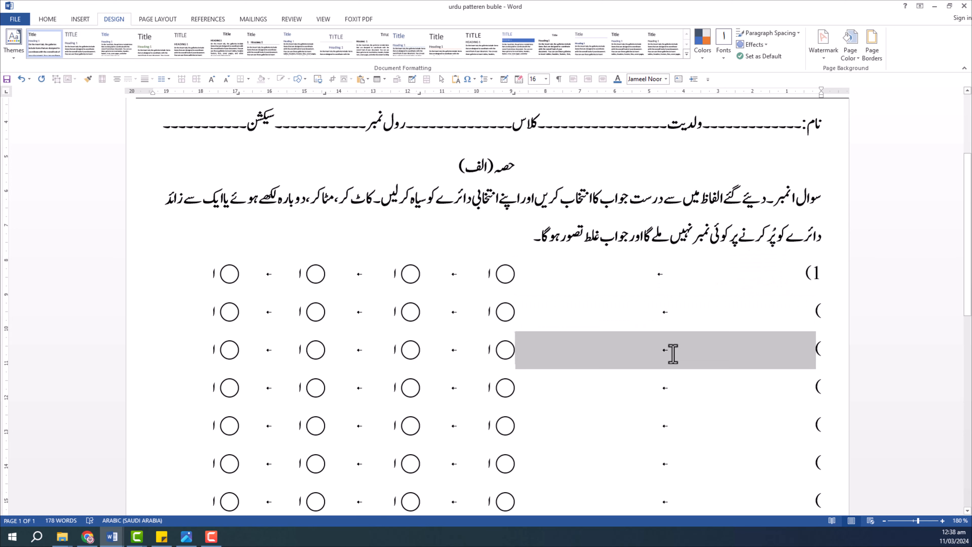
double_click(453, 351)
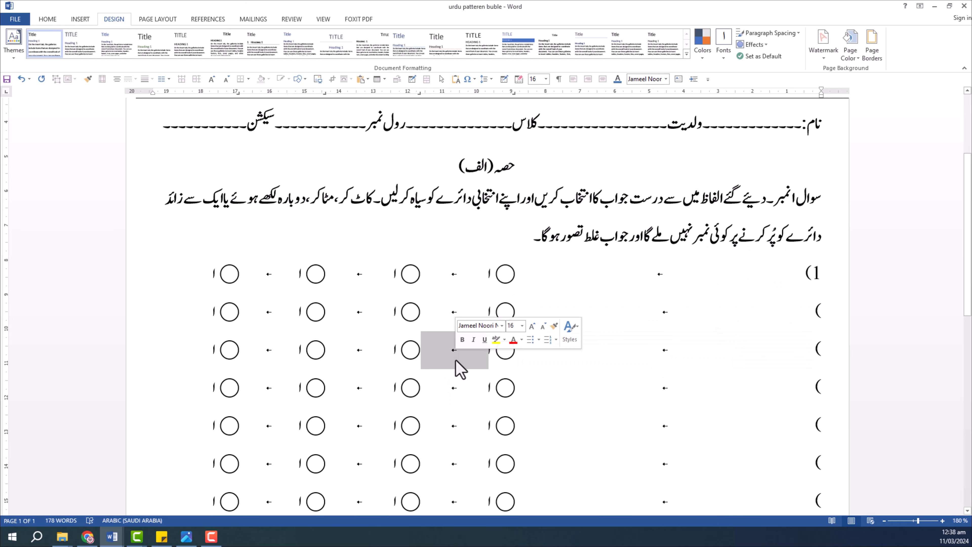
Turn off the always-show setting for tab characters in the Word display options.
left_click(14, 20)
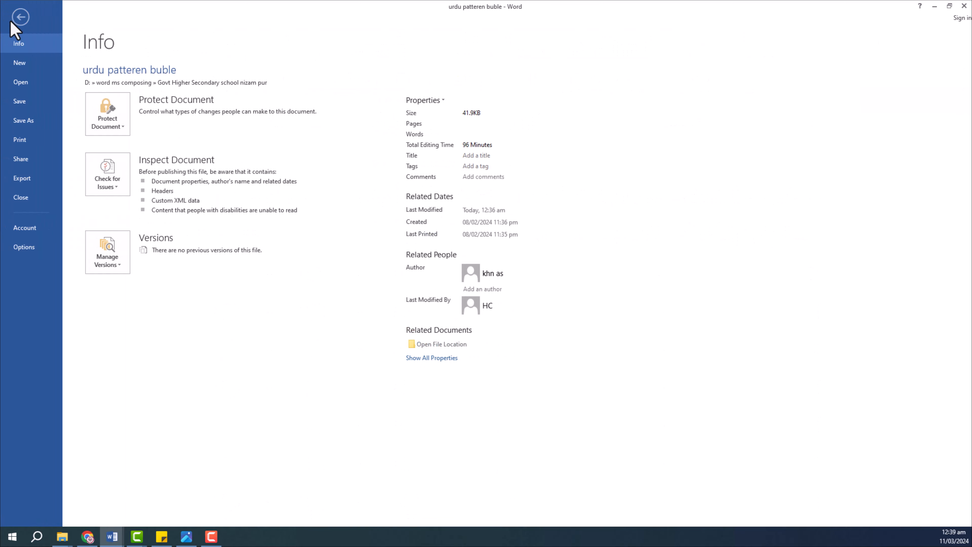
left_click(36, 255)
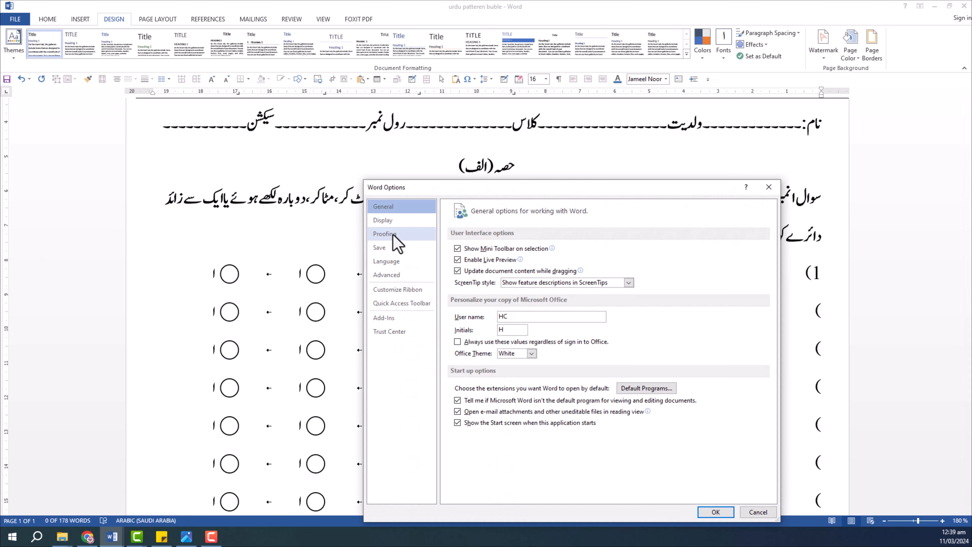
left_click_drag(406, 192, 360, 98)
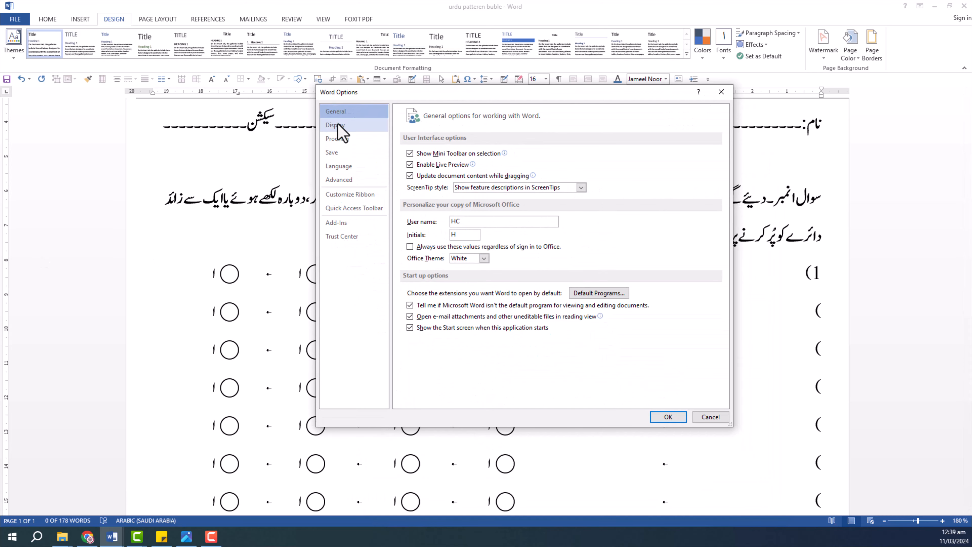
left_click(338, 124)
left_click(410, 208)
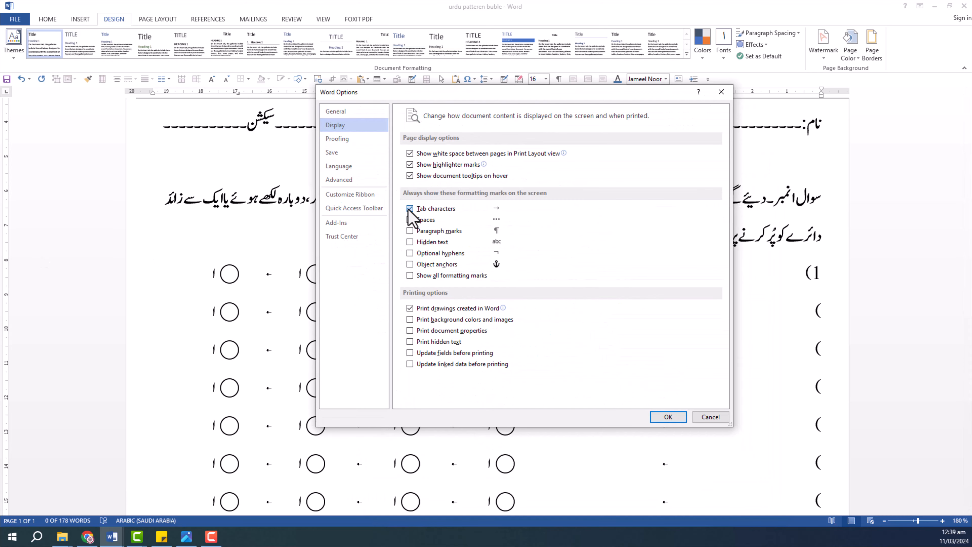
left_click(668, 416)
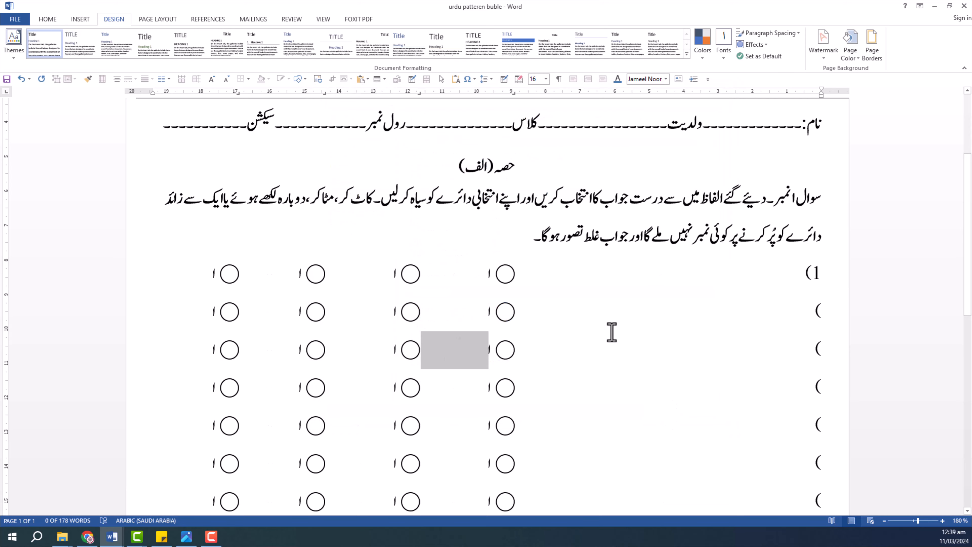
left_click(565, 299)
Turn the always-show setting for tab characters back on in the Word display options.
scroll(565, 299, "up", 3)
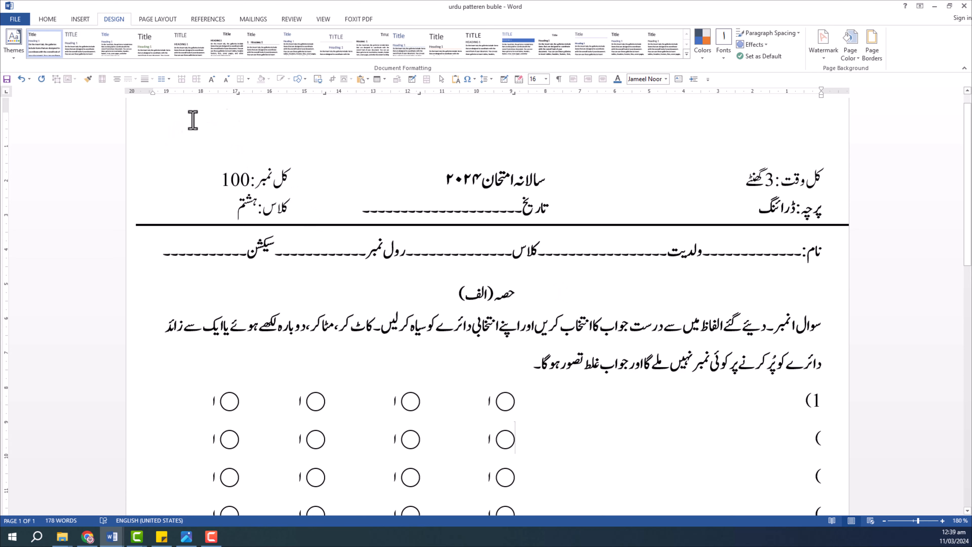
left_click(47, 20)
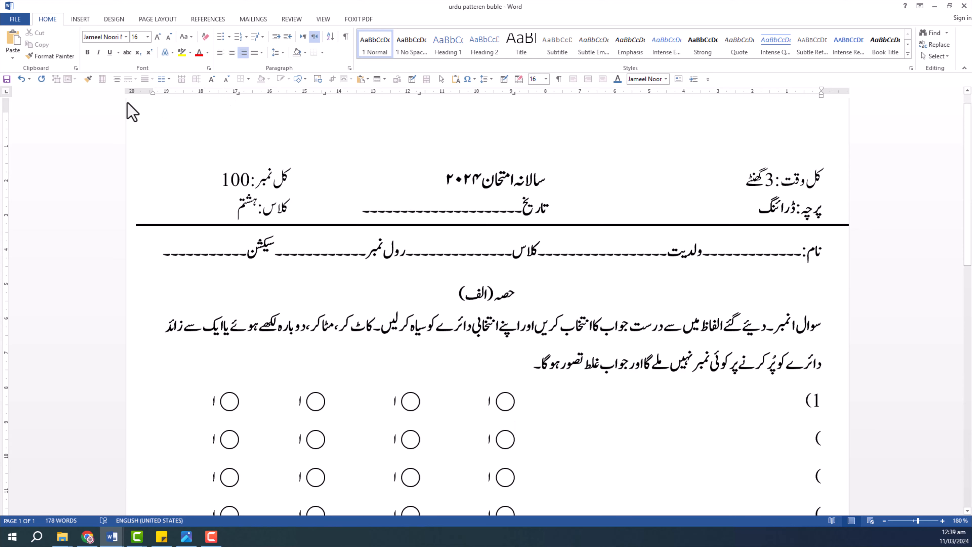
left_click(15, 20)
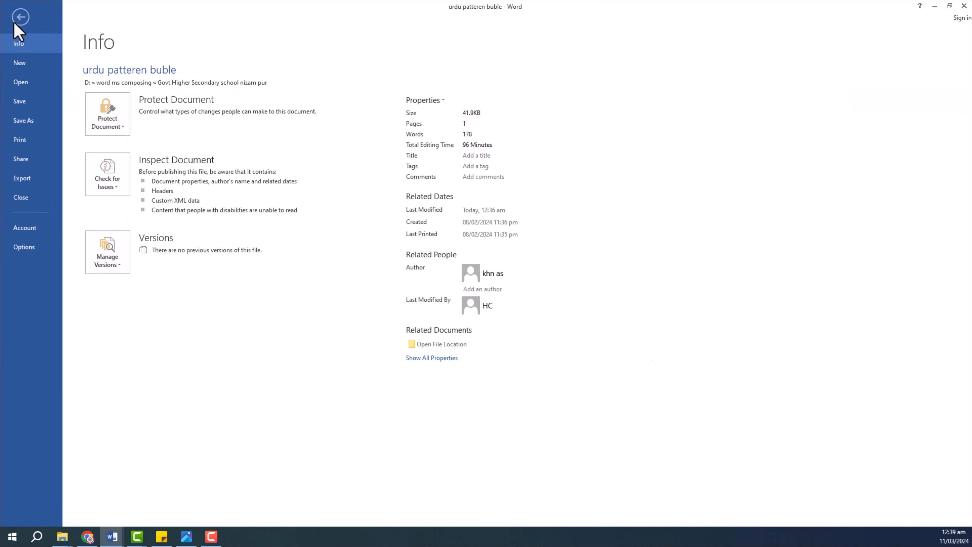
left_click(35, 248)
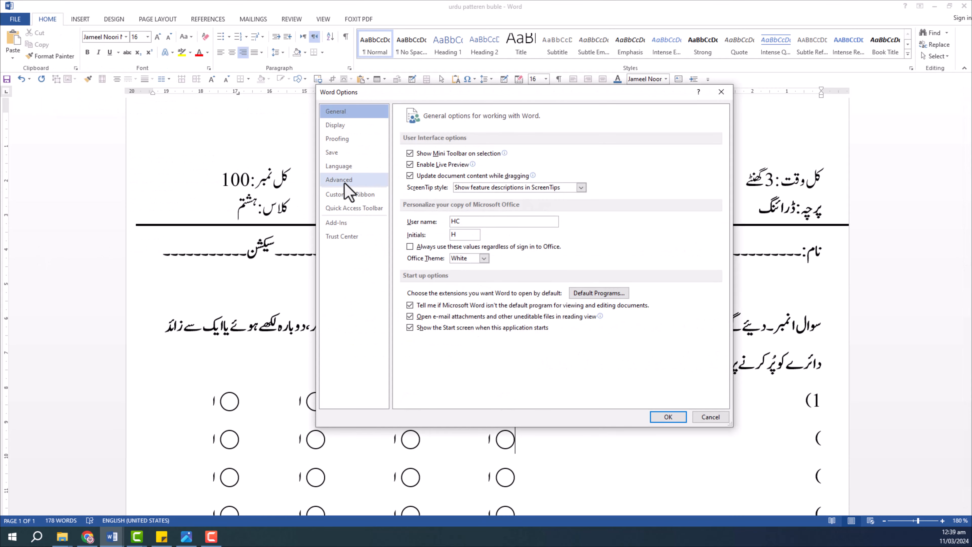
left_click(346, 126)
left_click(417, 210)
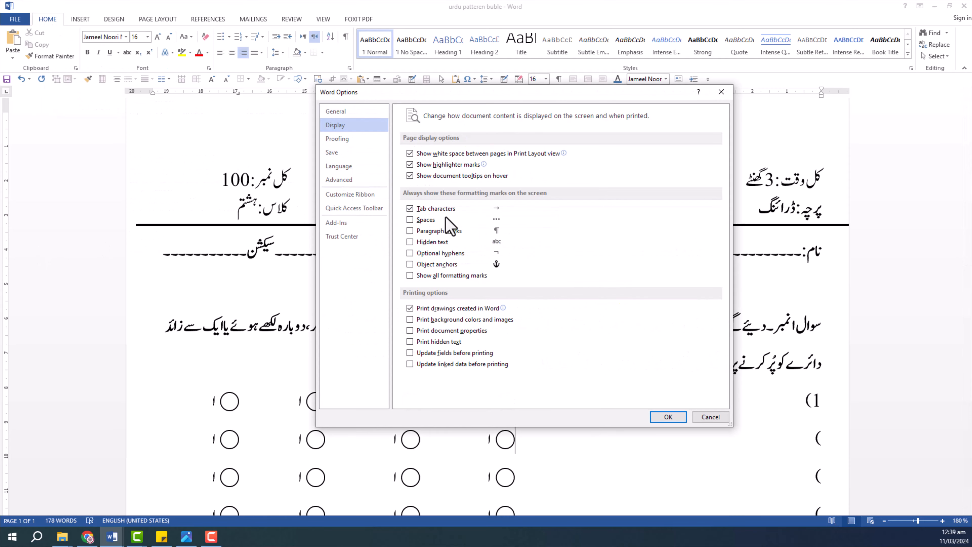
left_click(668, 417)
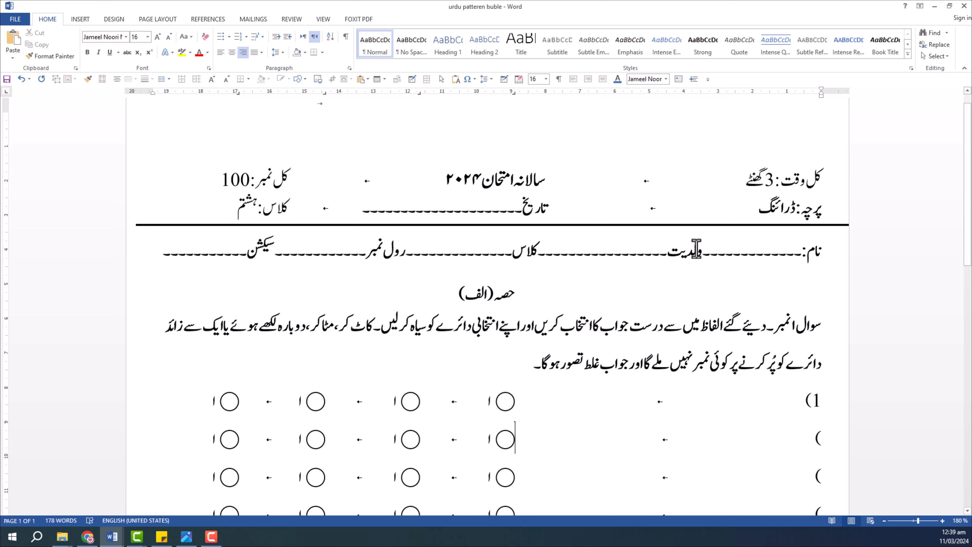
Check the handwritten paper, enter "ڈرائنگ کیلئے ہم عام طور پر۔۔۔۔۔استعمال کرتے ہیں۔" as question 1, and save the document.
scroll(696, 249, "down", 3)
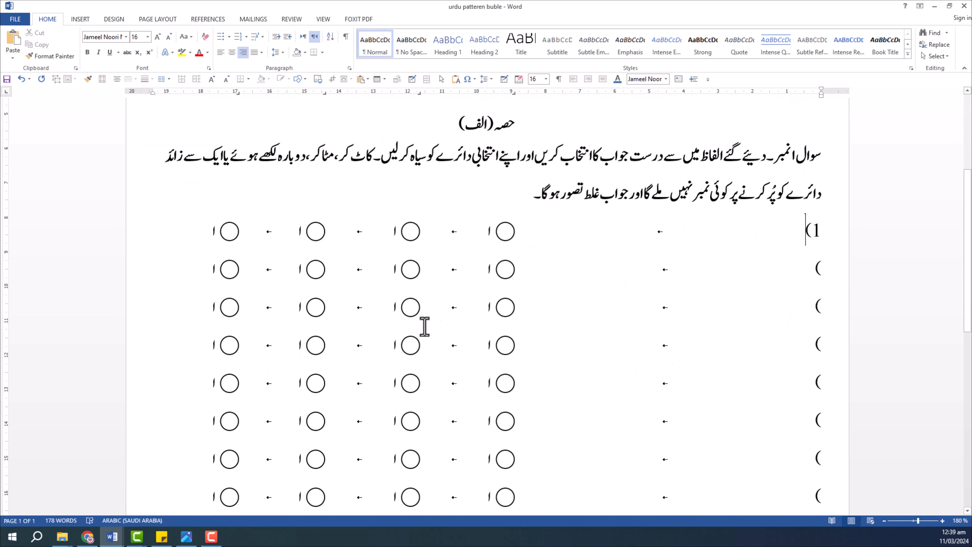
key("alt+Tab")
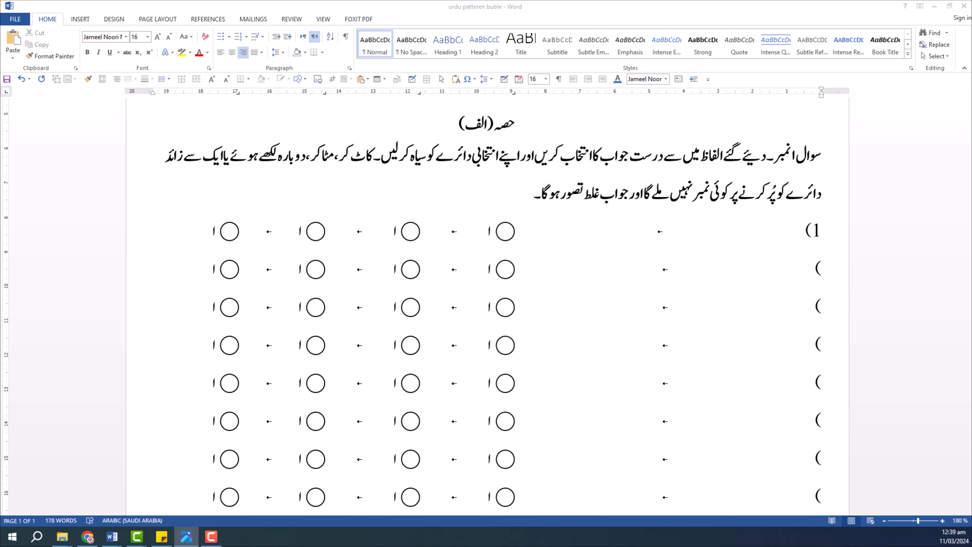
left_click(790, 249)
type("ڈرائنگ کیلئے ہم عام طور پر۔۔۔۔استعم")
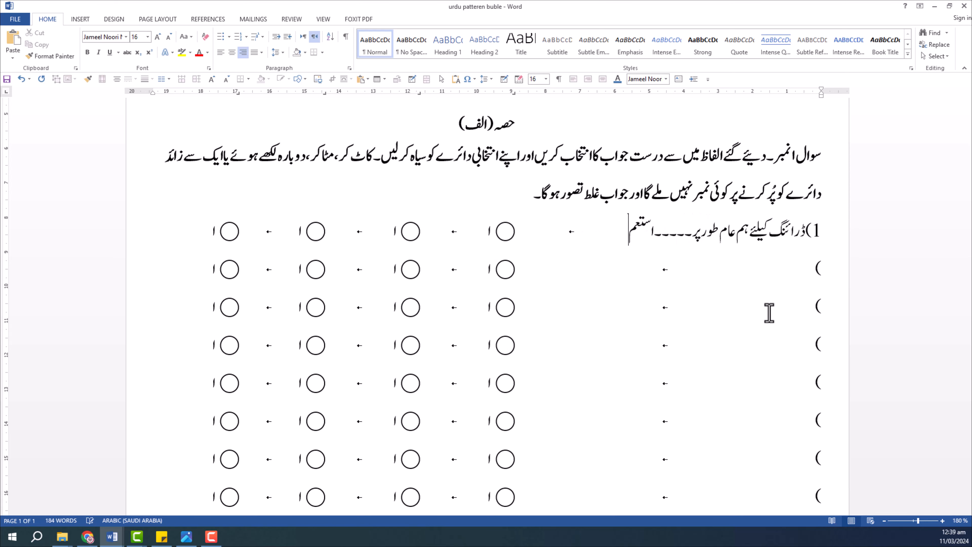
type("ال کرتے ہیں۔")
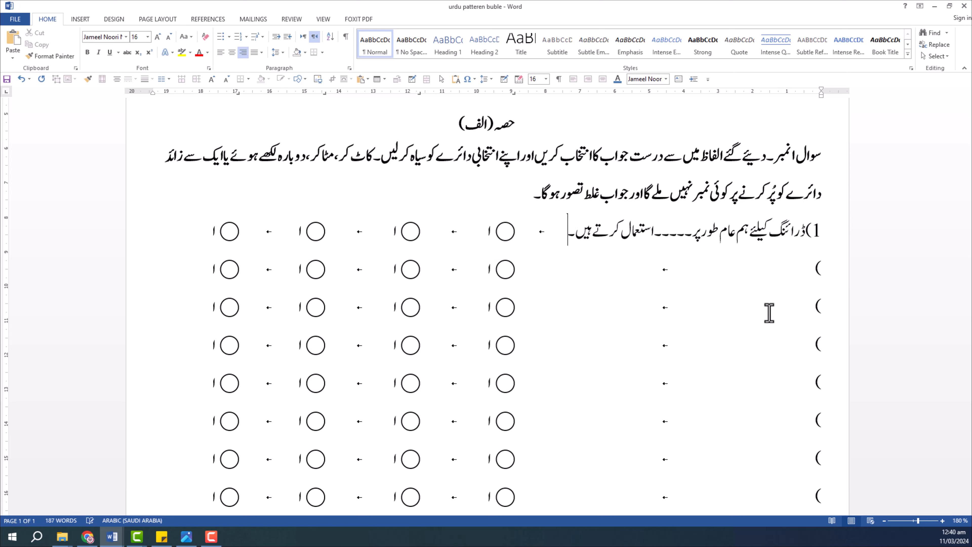
key("ctrl+s")
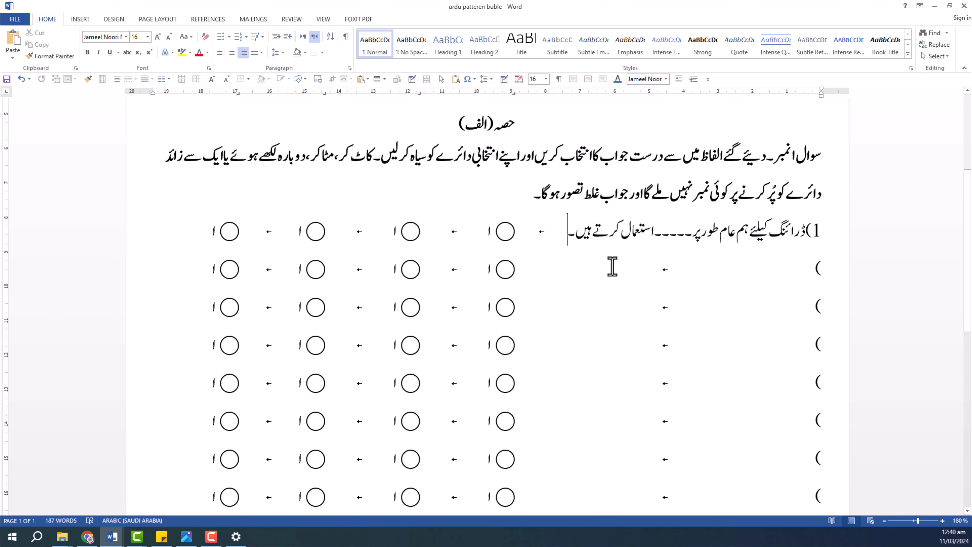
left_click(567, 235)
left_click(511, 235)
left_click_drag(805, 234, 567, 234)
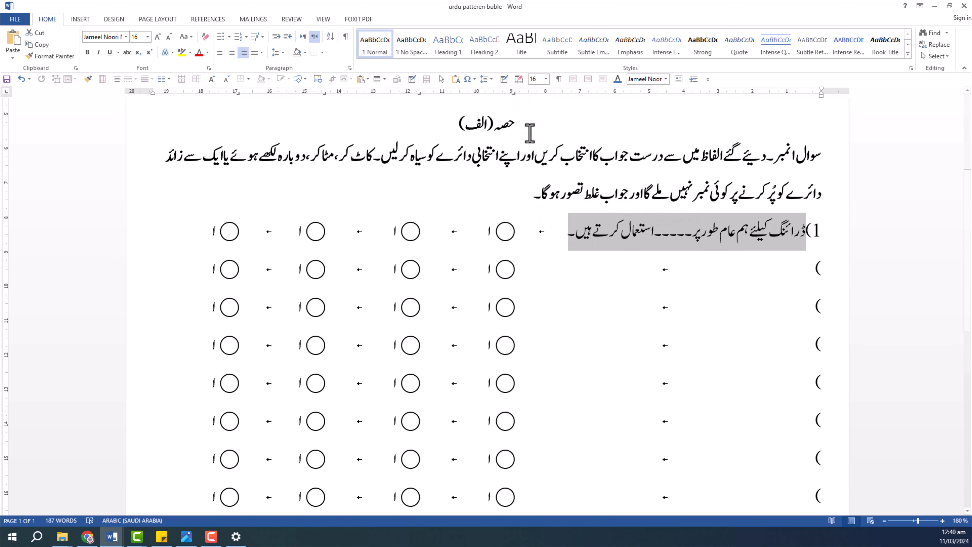
left_click(570, 242)
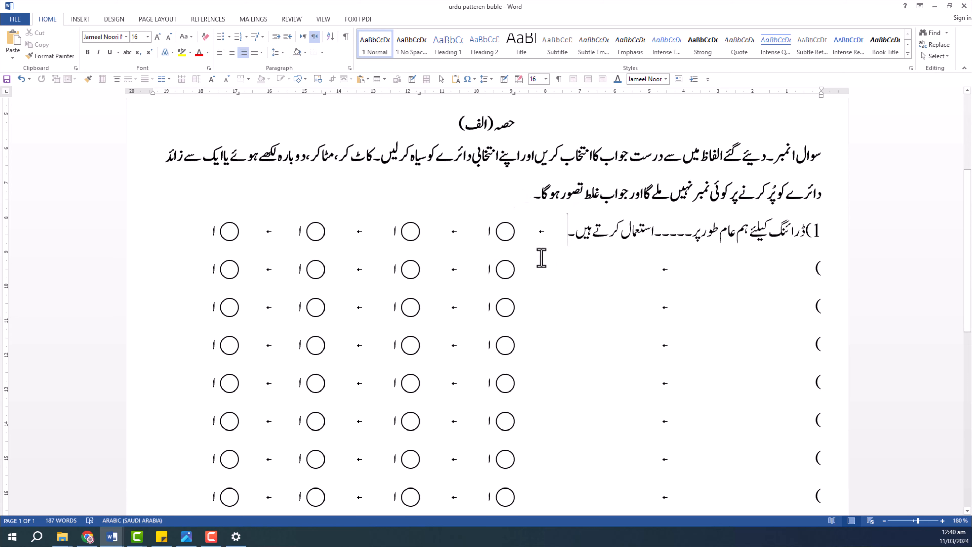
Check question 1's row and the gap between its answer bubbles, and number the second question row 2.
left_click_drag(174, 230, 859, 226)
left_click_drag(485, 231, 341, 239)
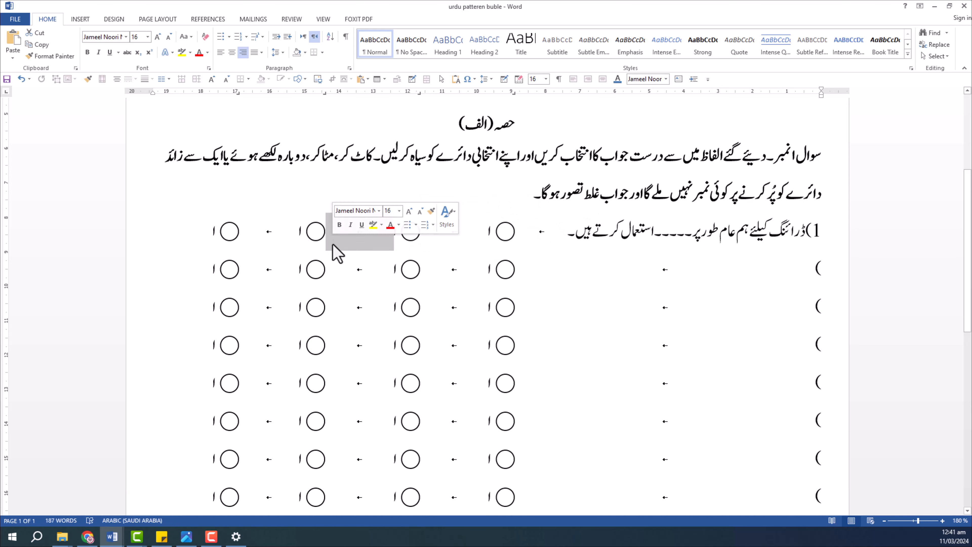
left_click(354, 244)
left_click(552, 232)
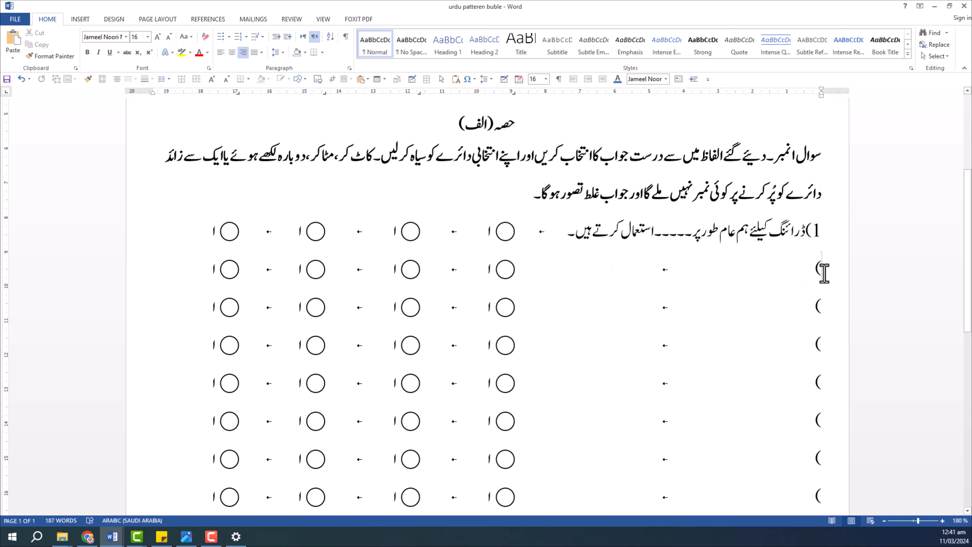
type("2")
Try long filler text in question 2 to test when it displaces the answer bubbles, and undo it.
type("ادسفادفسدفاسدف")
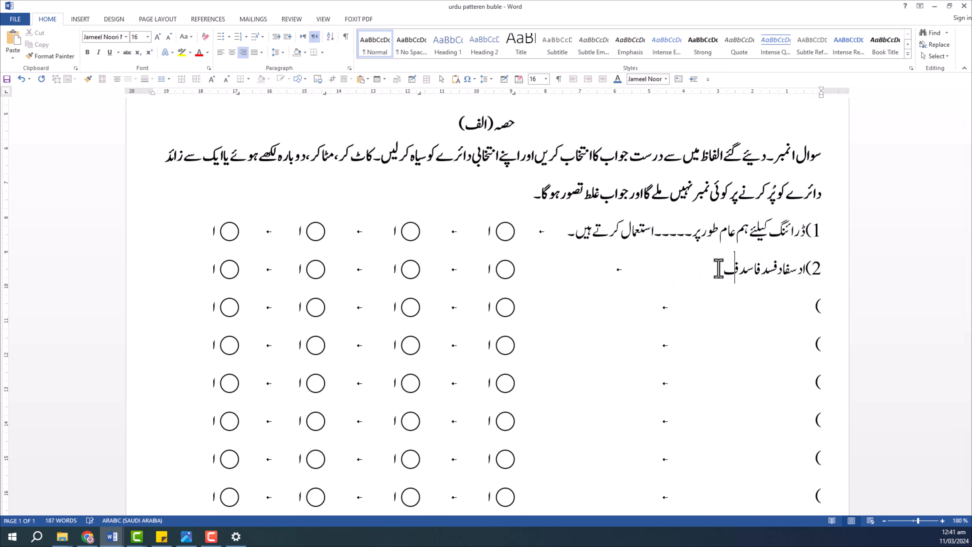
type("سدفسدفاسدفسدافاسدفاسدفاسدفسدف")
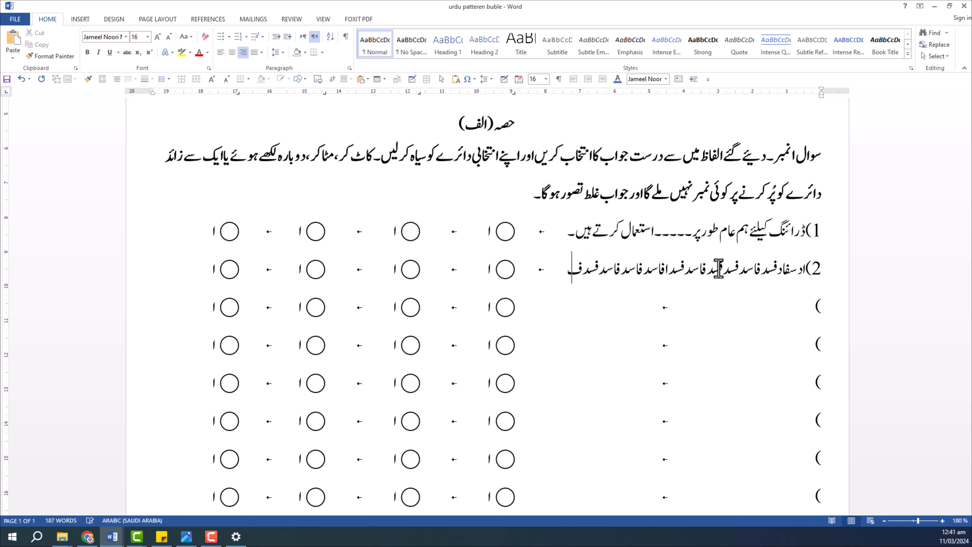
type("سدفسدفادسفا")
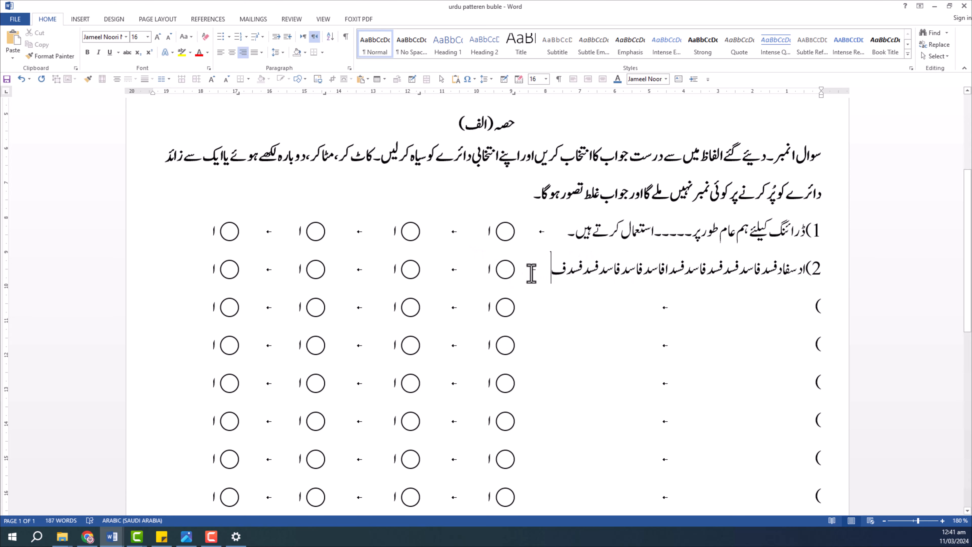
type("دف")
type("ادسفادسف")
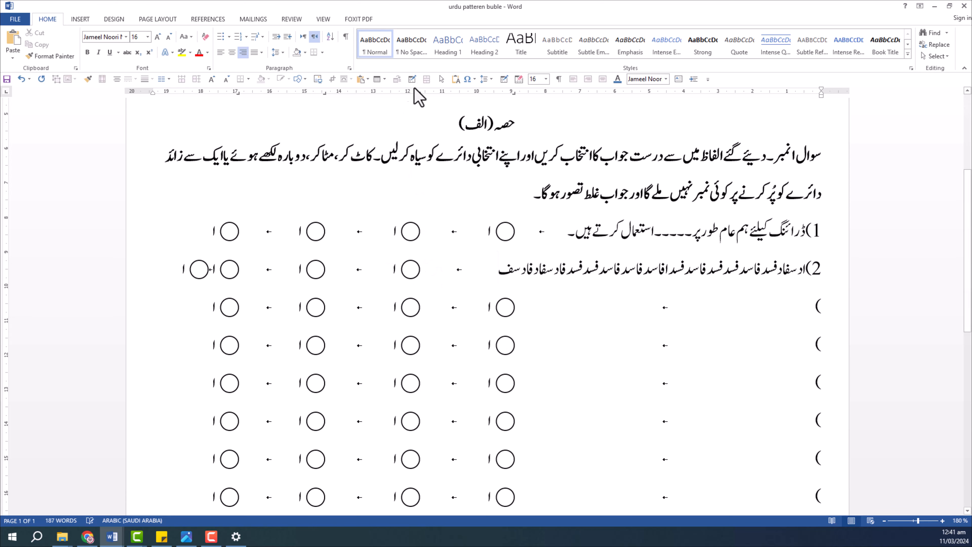
key("ctrl+z")
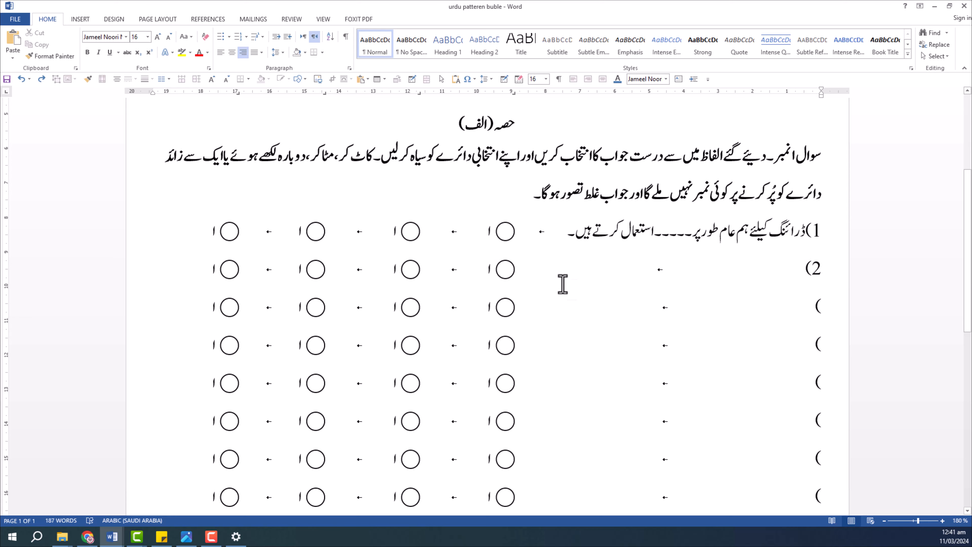
Remove all custom tab stops from the question 2 row and check the row's collapsed layout.
left_click(622, 273)
left_click(789, 272)
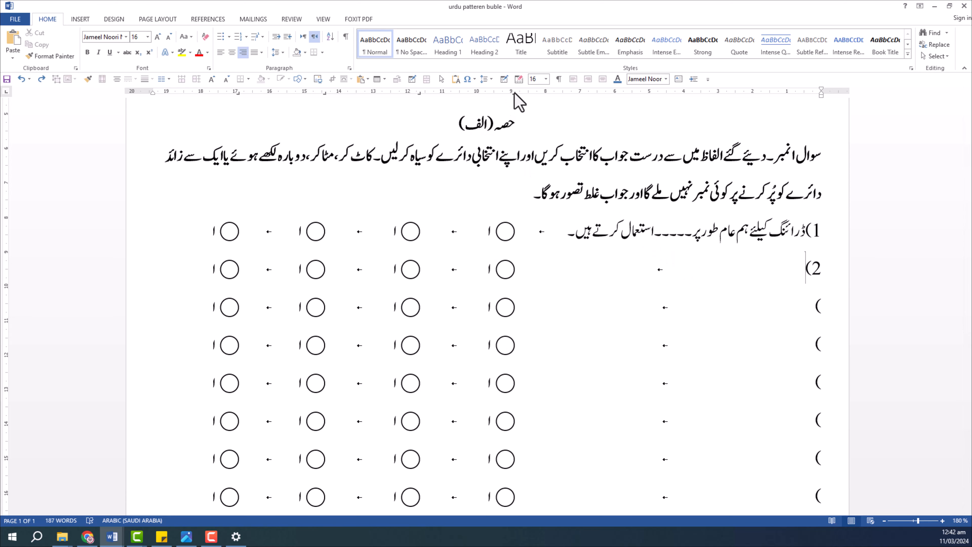
left_click_drag(514, 92, 519, 117)
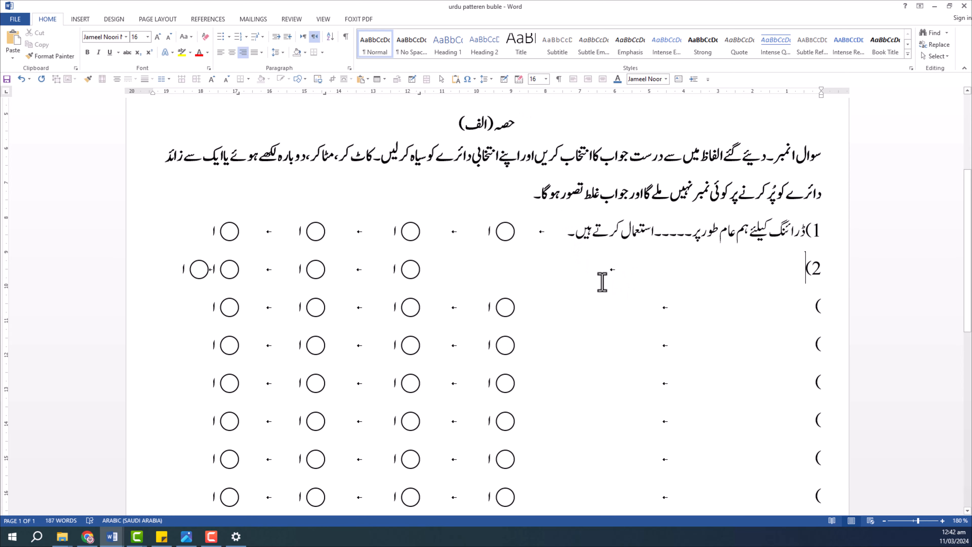
left_click_drag(419, 97, 415, 117)
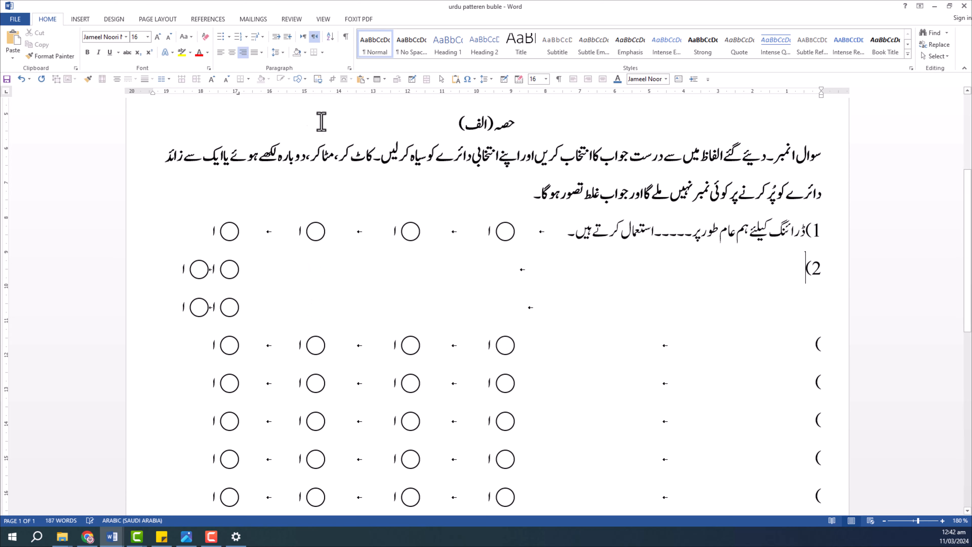
left_click_drag(238, 95, 256, 134)
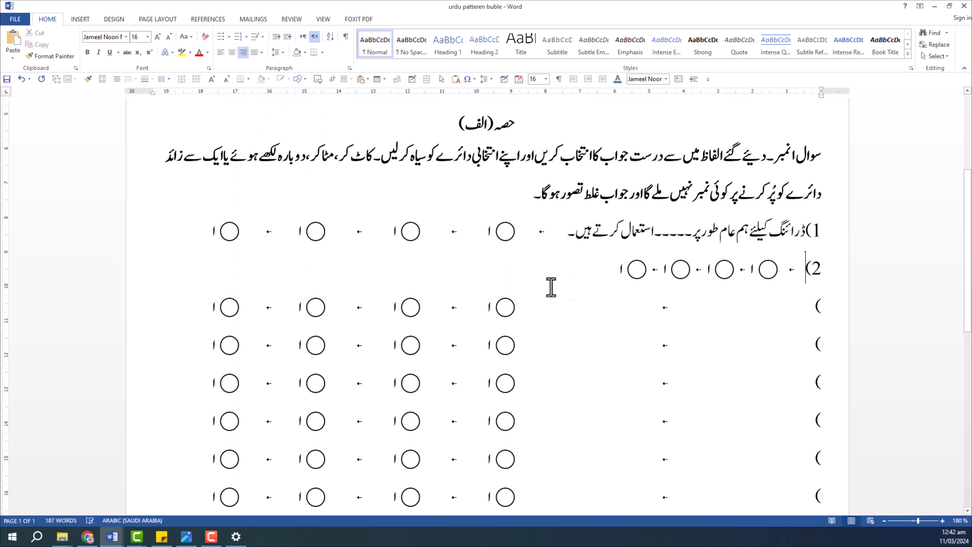
left_click_drag(845, 271, 581, 270)
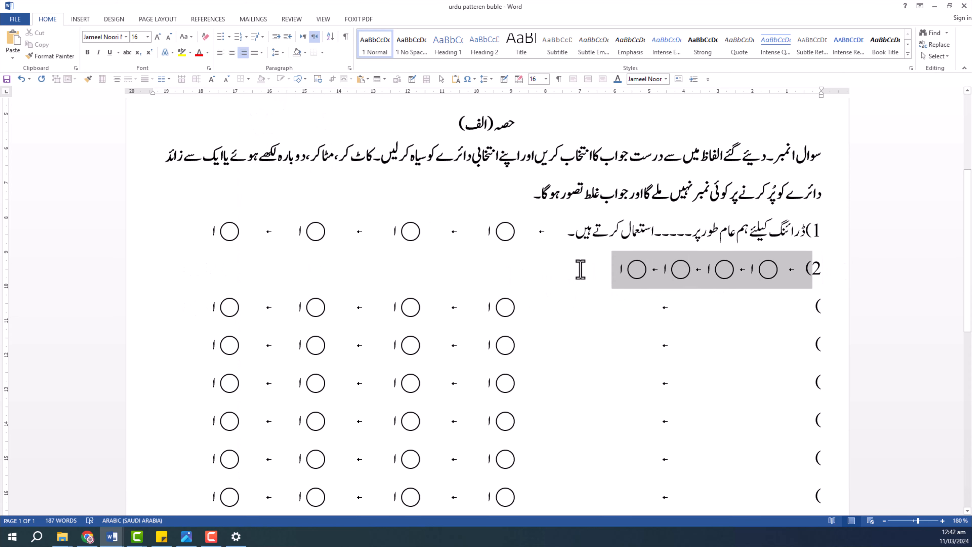
left_click(642, 291)
Set a right tab stop at about 9 cm on question 2, aligning its first answer bubble with the neighbouring rows.
scroll(647, 293, "up", 5, "ctrl")
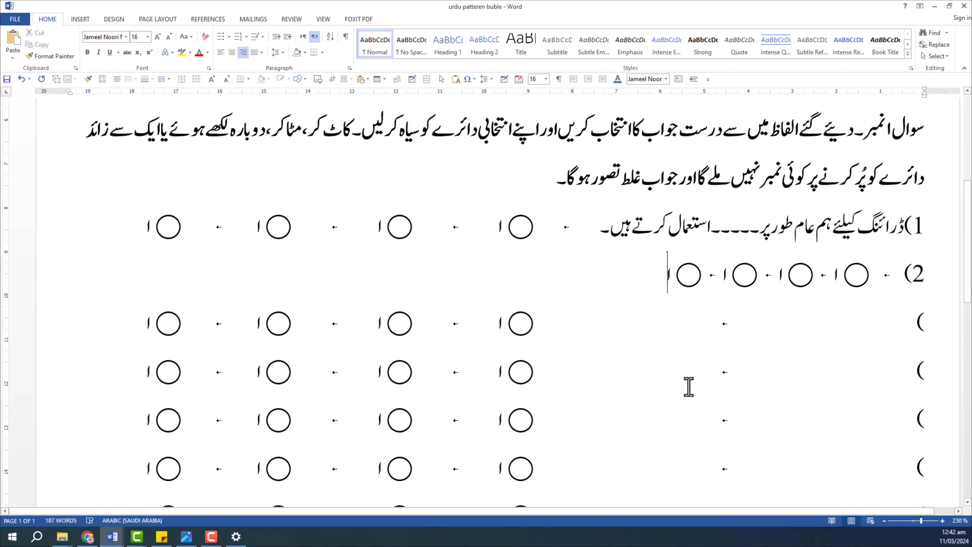
left_click(887, 276)
left_click(715, 278)
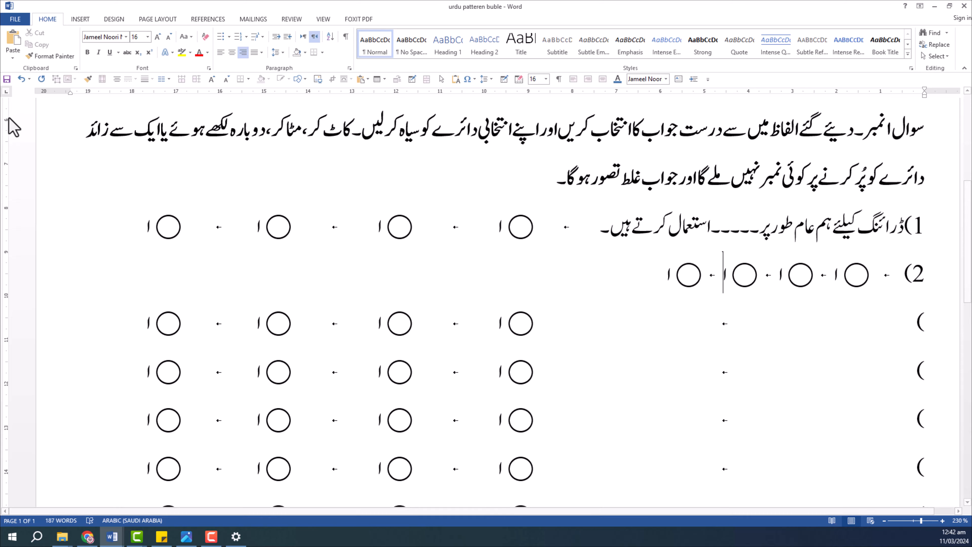
left_click(7, 92)
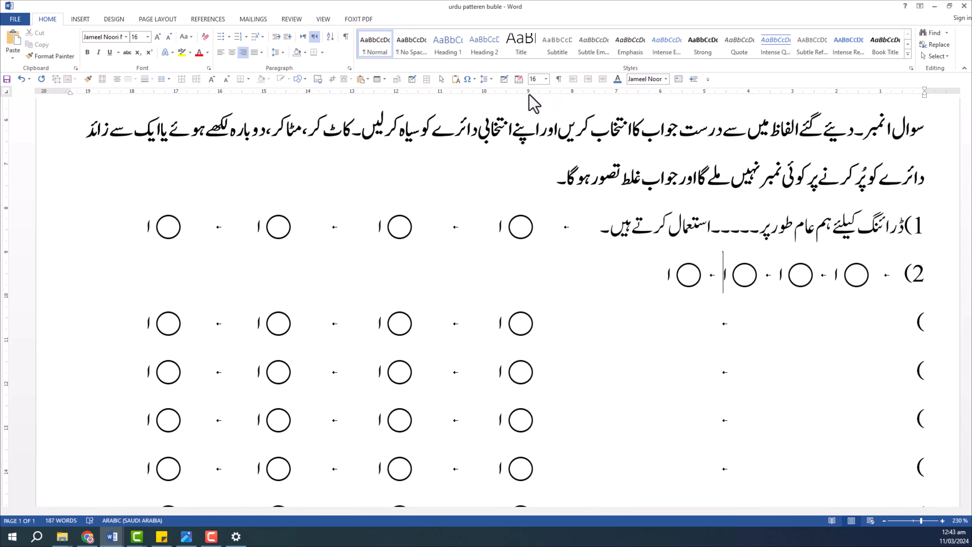
left_click(893, 279)
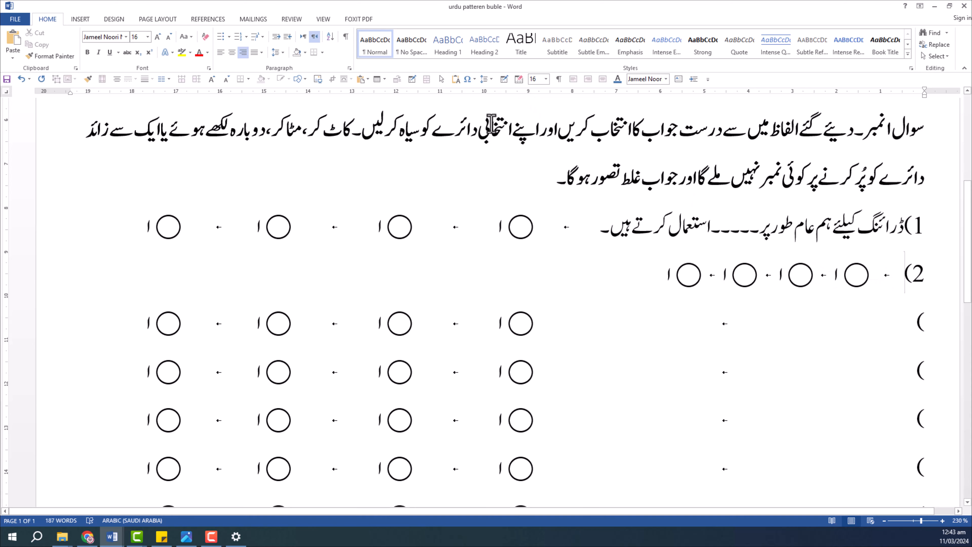
key("Tab")
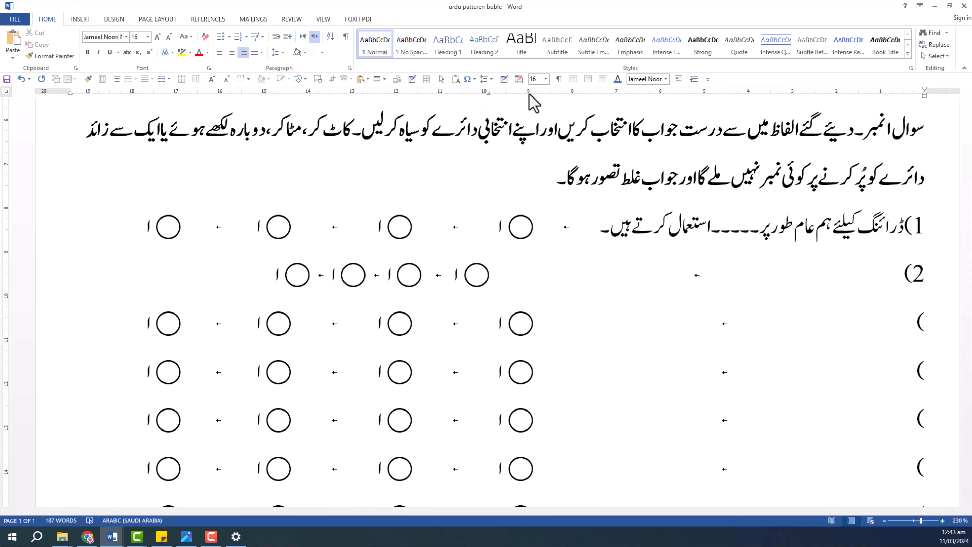
left_click_drag(489, 95, 531, 94)
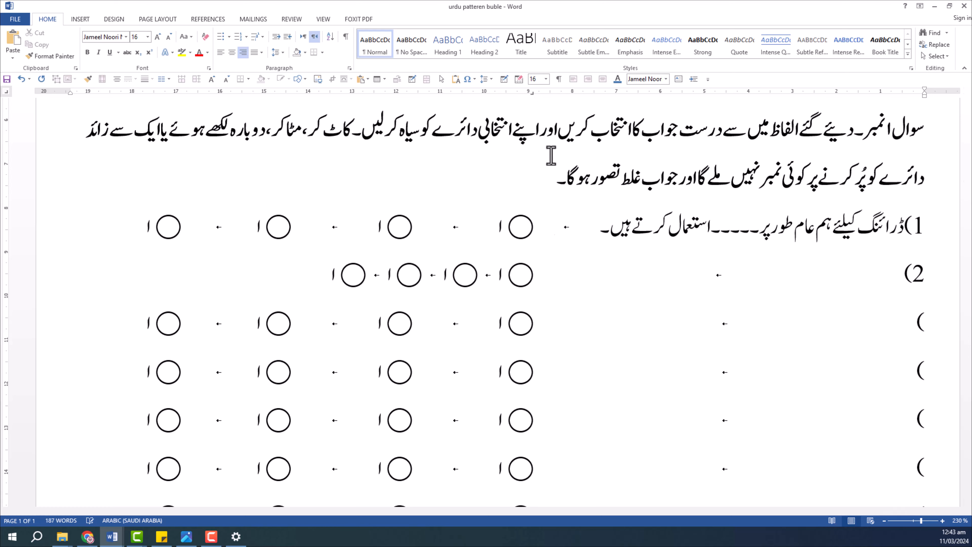
left_click(547, 255)
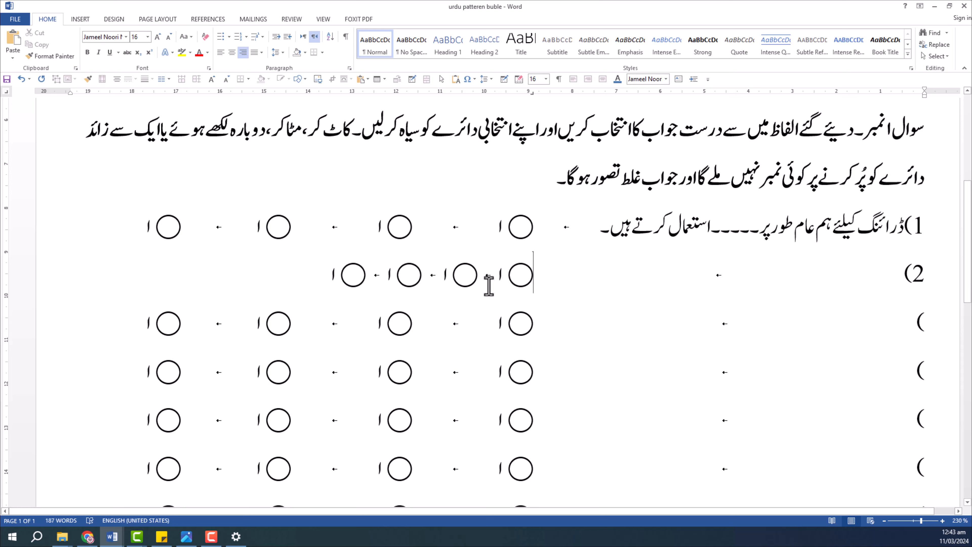
Add right tab stops at about 11.7, 14.4 and 16.9 cm on question 2 for its other three answer bubbles.
double_click(483, 276)
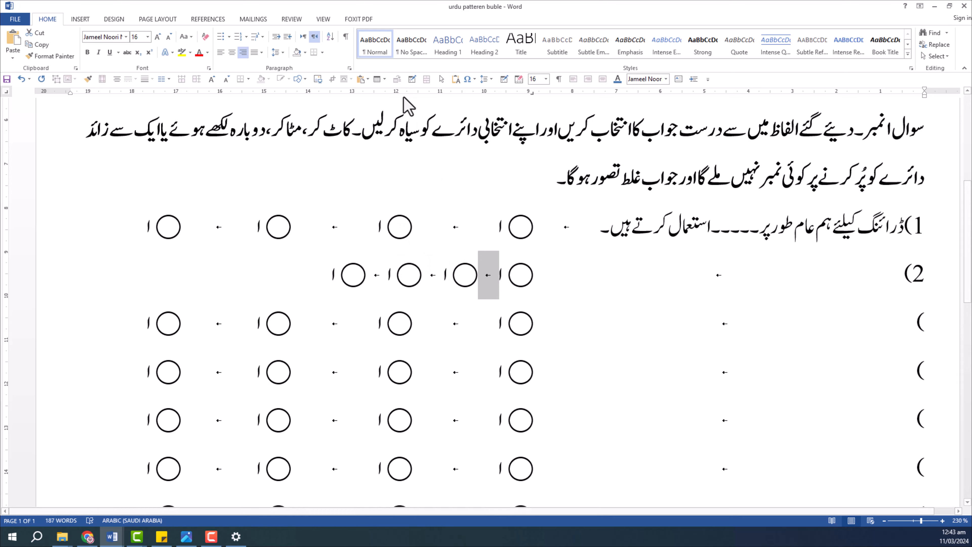
left_click(489, 274)
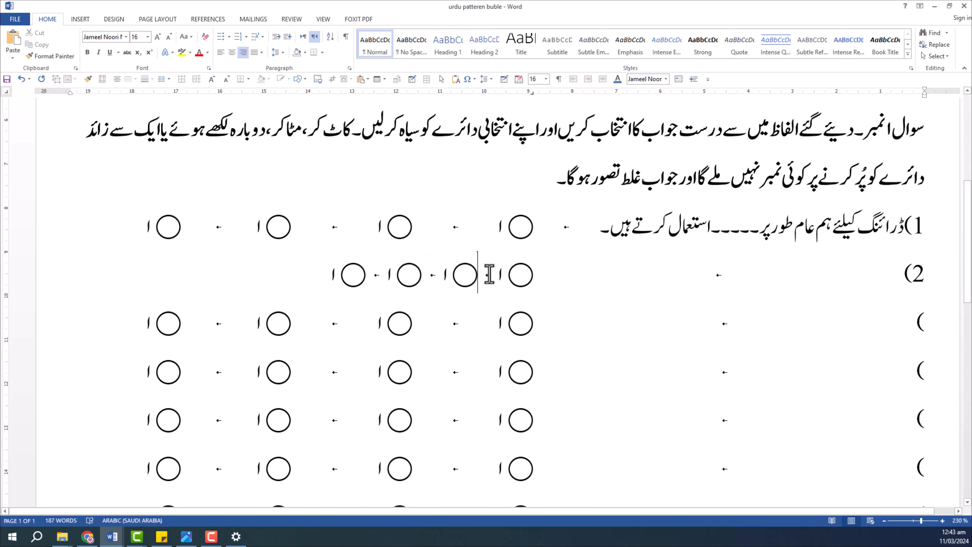
left_click(391, 94)
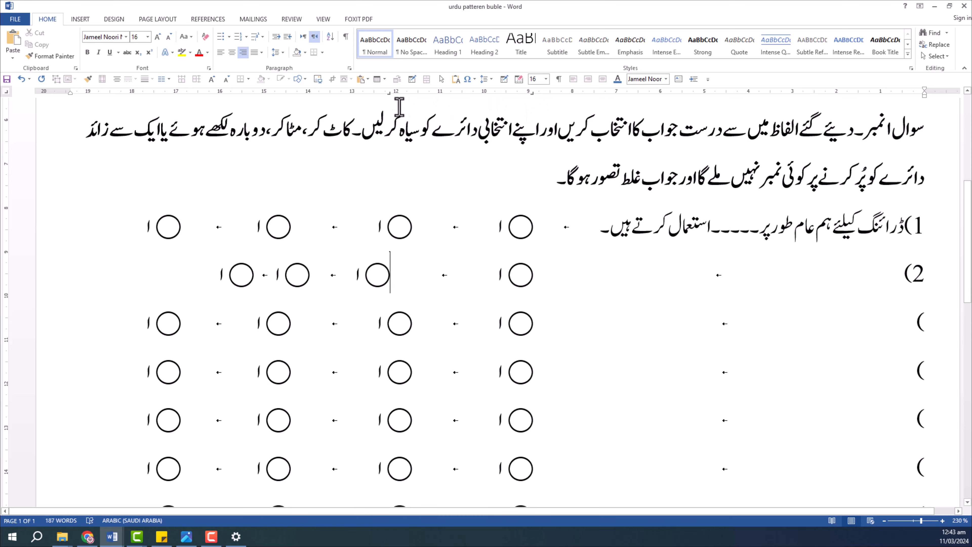
left_click_drag(389, 95, 409, 95)
double_click(279, 93)
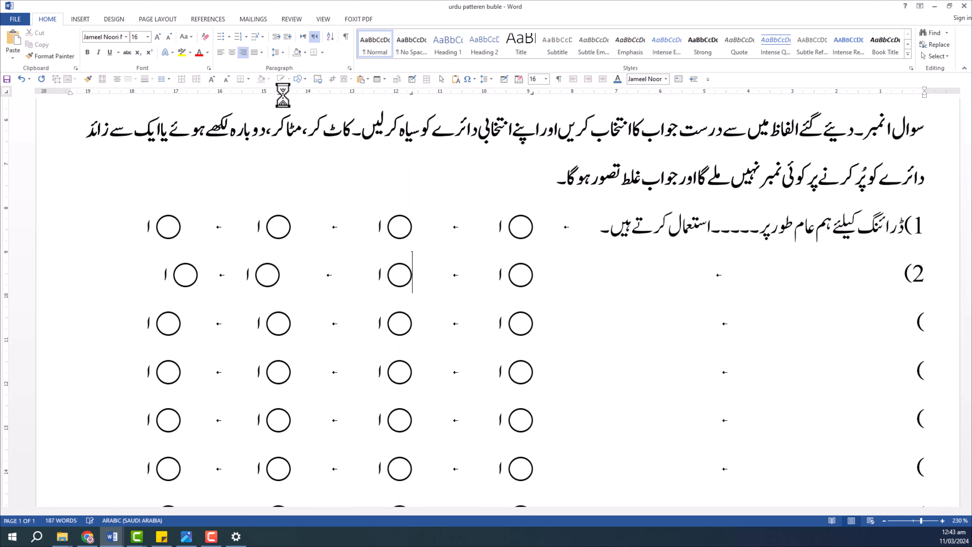
left_click(549, 175)
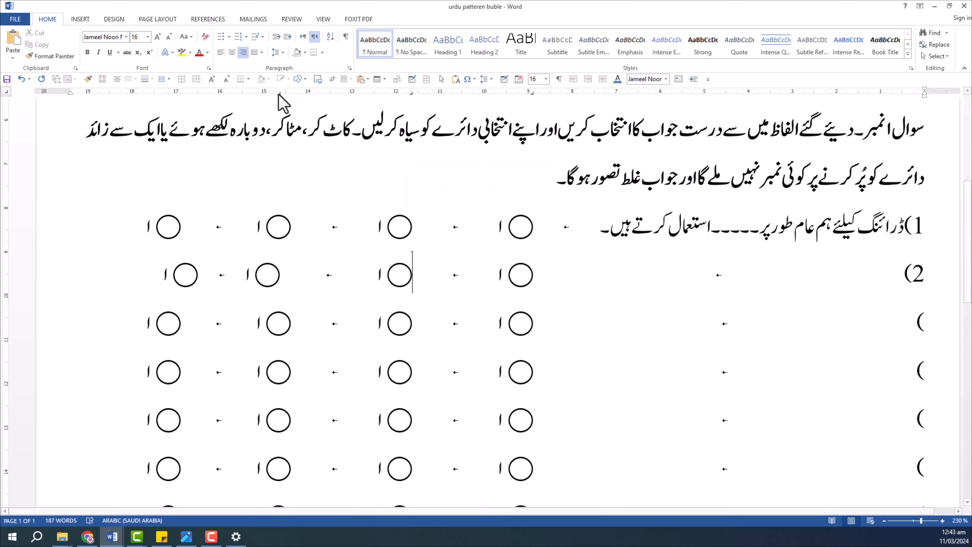
left_click_drag(279, 95, 290, 112)
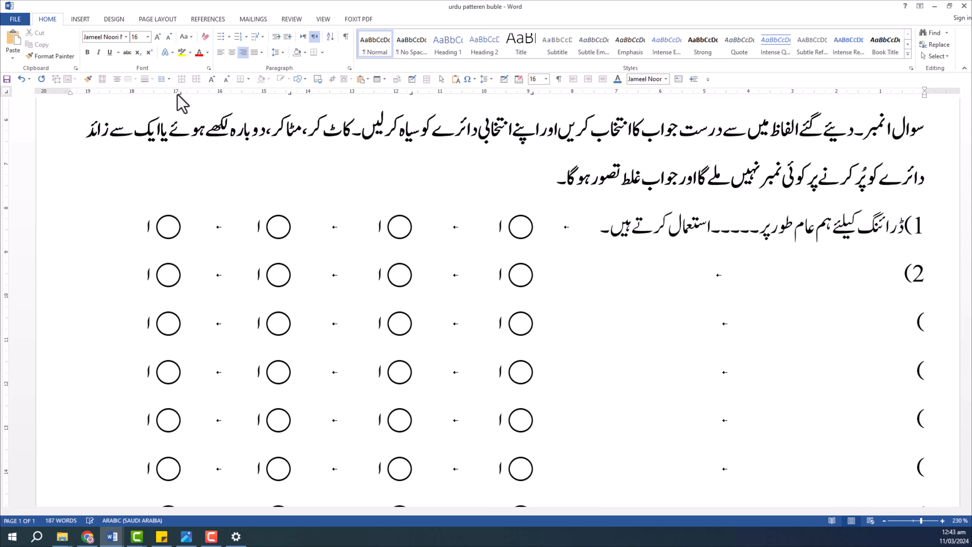
scroll(323, 246, "down", 1)
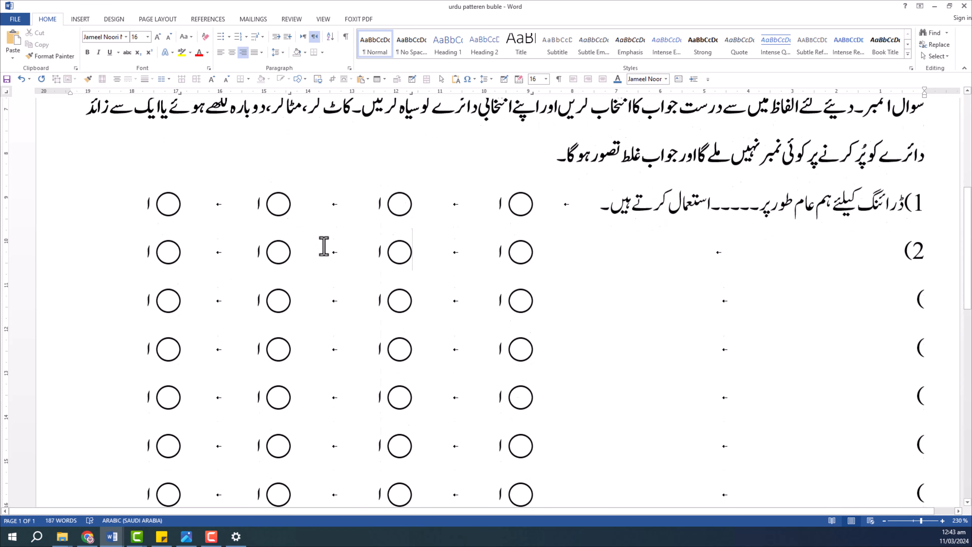
scroll(325, 244, "up", 2)
scroll(374, 269, "down", 4, "ctrl")
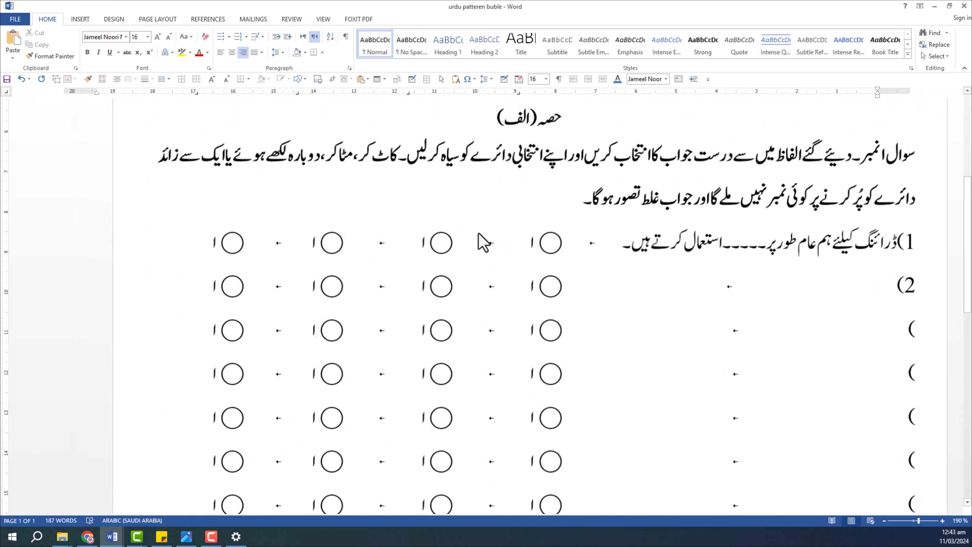
Try filler text after the first answer bubble of question 1 to test the spacing, and undo it.
left_click(632, 243)
left_click(592, 233)
left_click(567, 233)
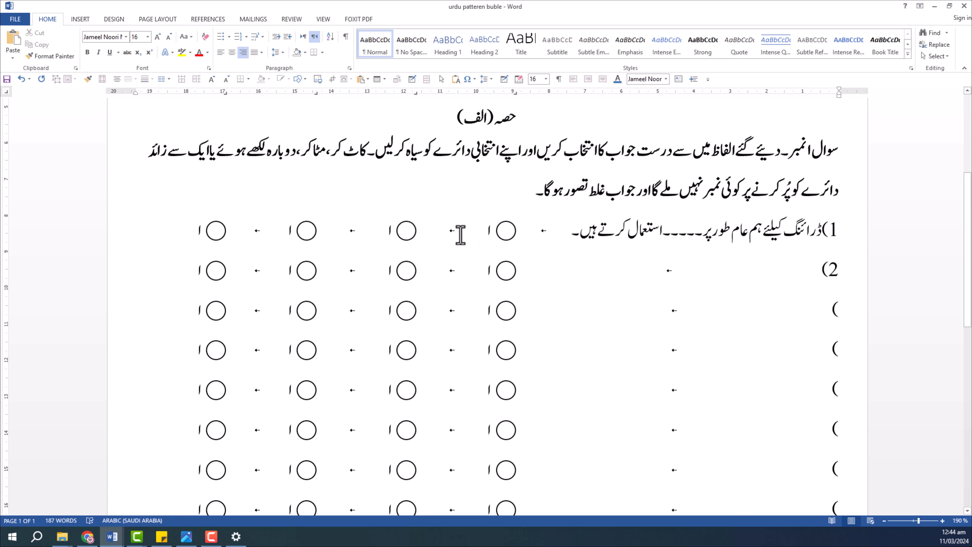
left_click(489, 237)
double_click(494, 232)
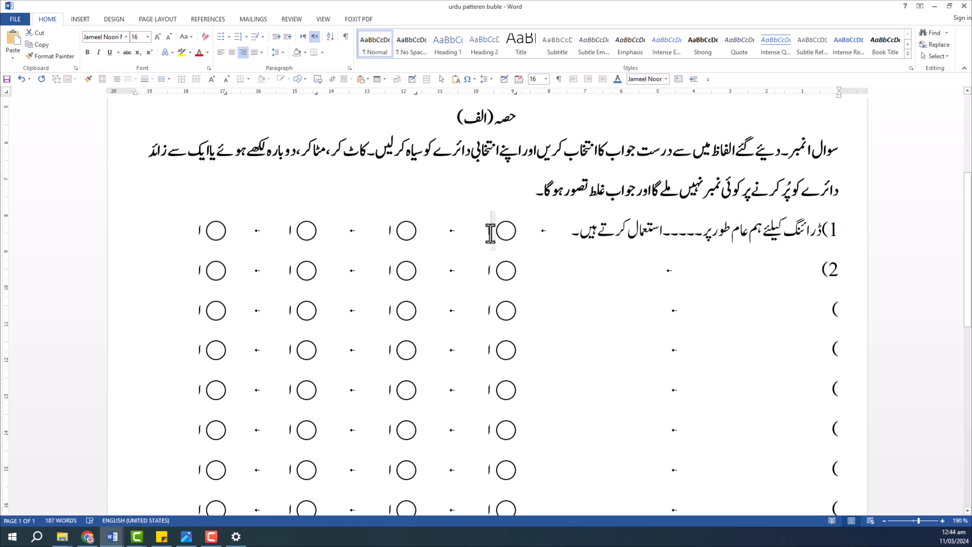
type("افسدا")
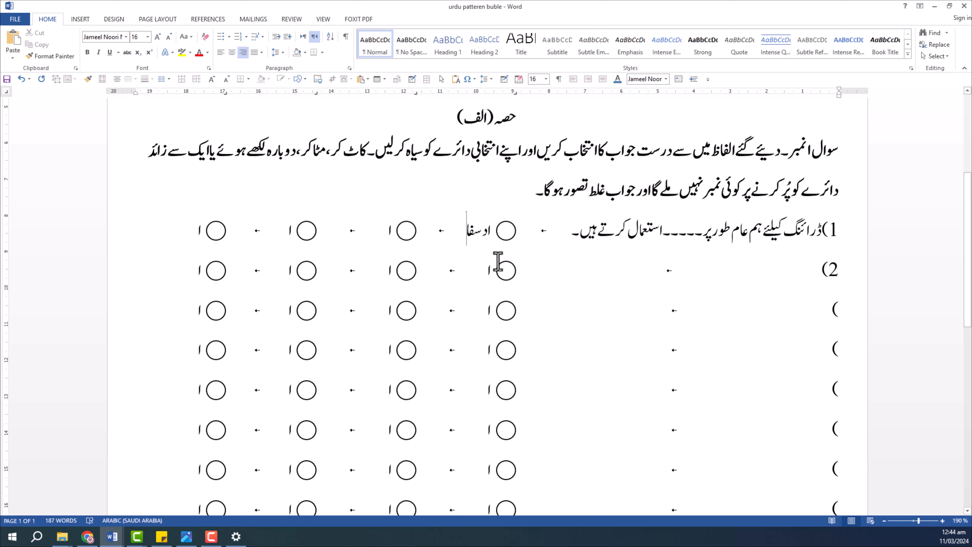
key("ctrl+z")
Try inserting "اا" before the first answer bubble of question 1, and delete it again.
left_click(497, 230)
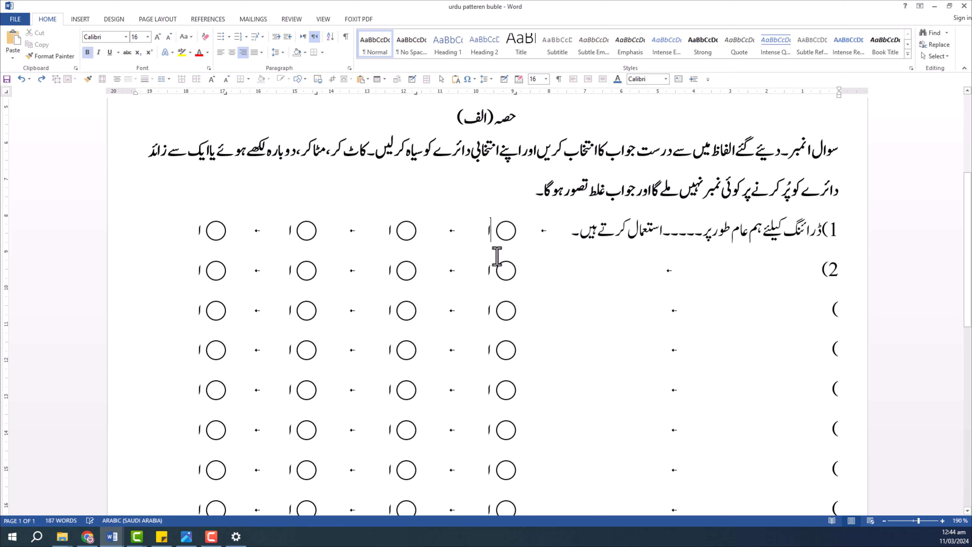
key("Right")
type("اا")
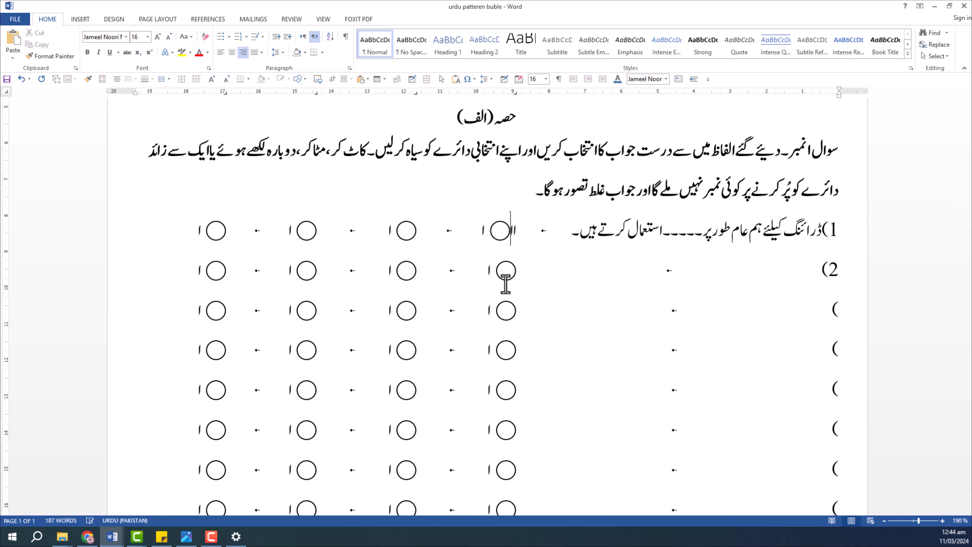
key("BackSpace")
key("BackSpace")
key("Left")
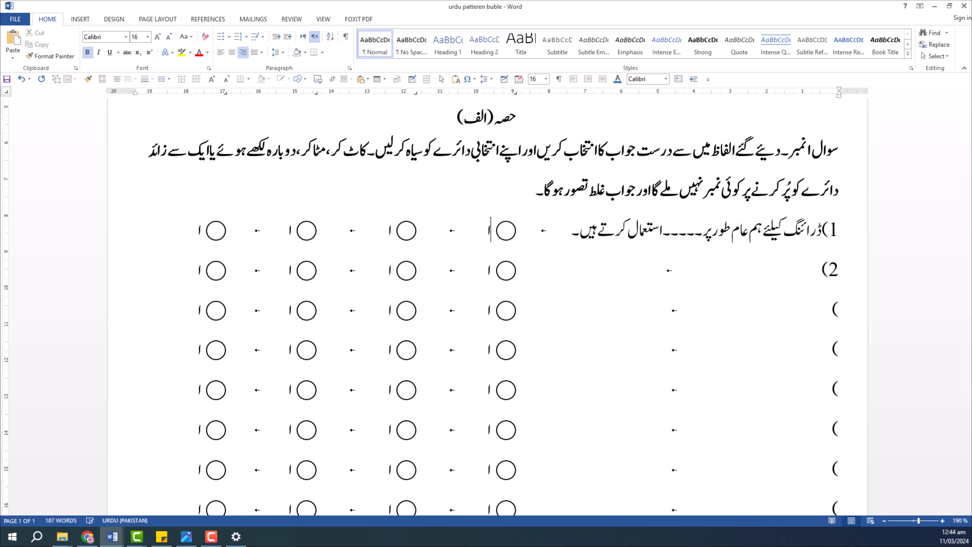
Remove the space between question 1's first answer bubble and its "ا" placeholder.
key("ctrl+z")
key("Right")
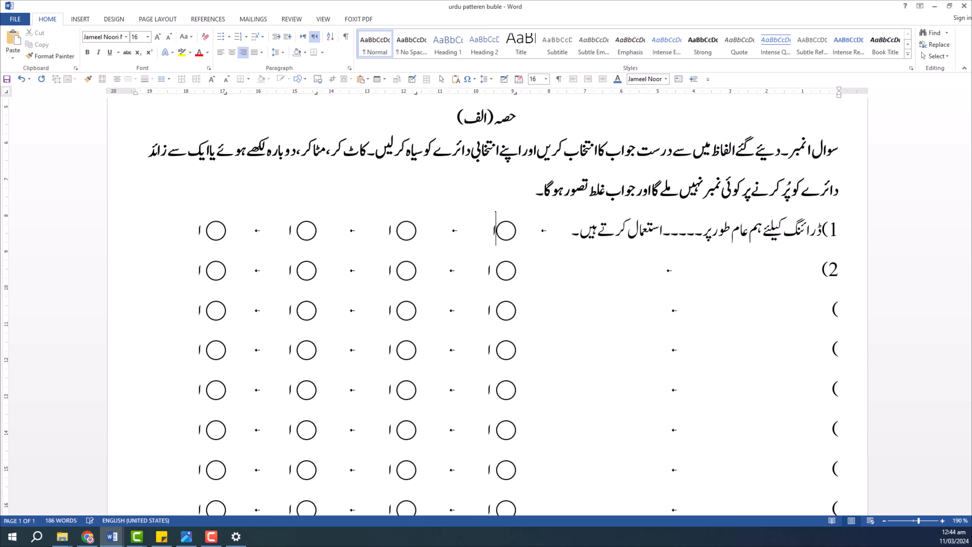
key("alt+shift")
key("BackSpace")
key("BackSpace")
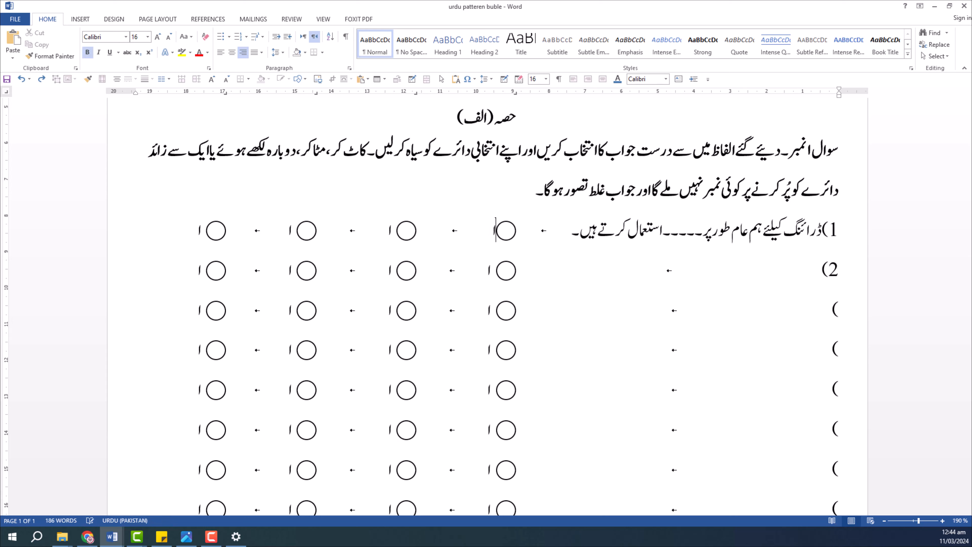
Undo the removal of the space between question 1's first answer bubble and its placeholder.
type("دف")
key("ctrl+z")
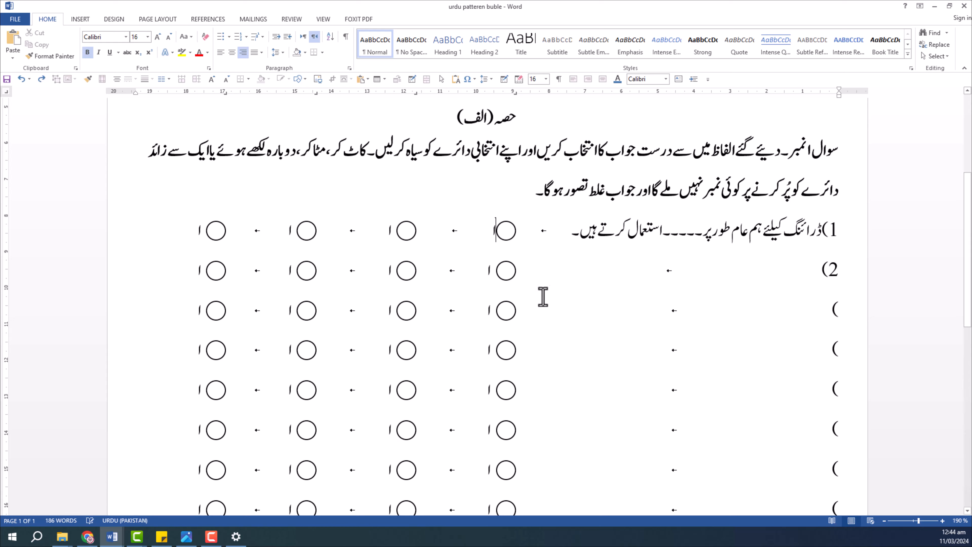
key("ctrl+z")
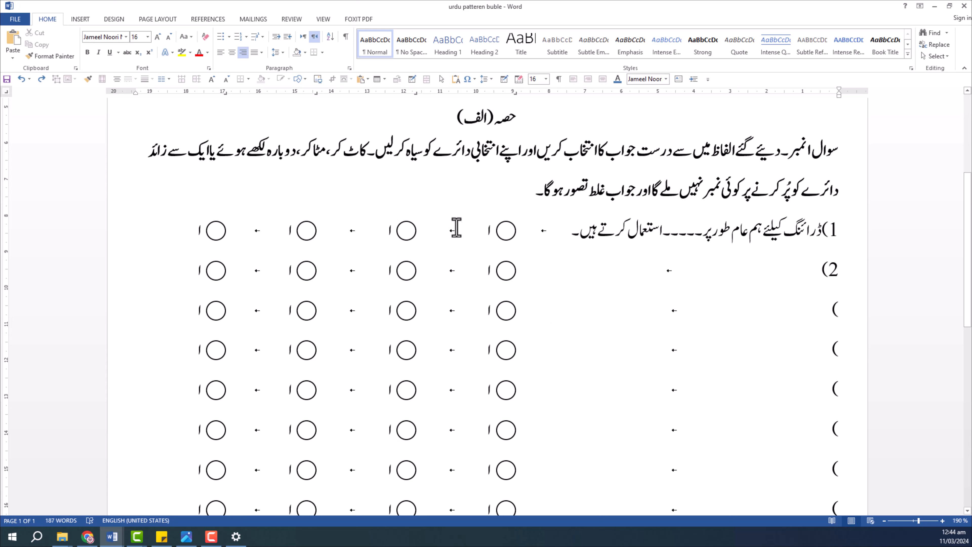
Replace the placeholder after question 1's first answer bubble with "ڈرائنگ شیٹ".
left_click(570, 229)
key("Left")
key("BackSpace")
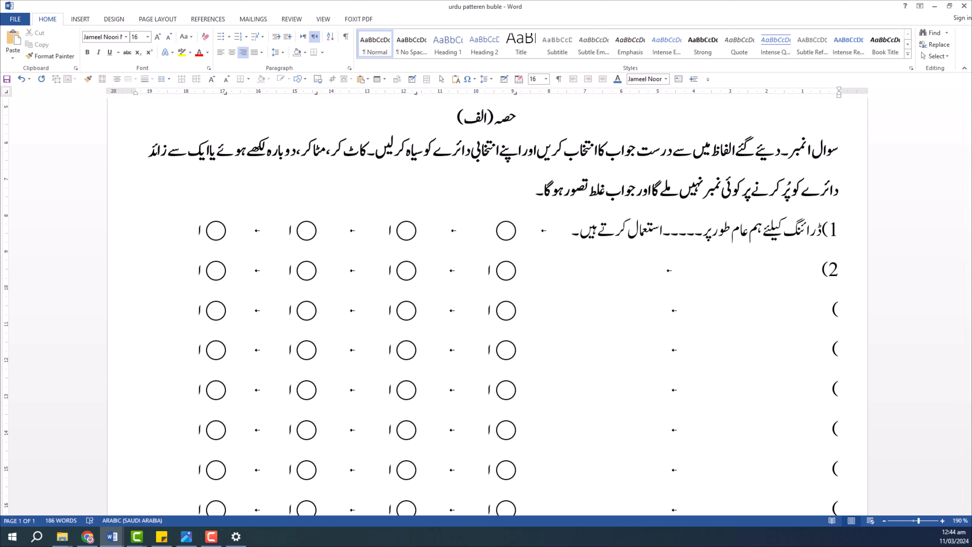
key("alt+Tab")
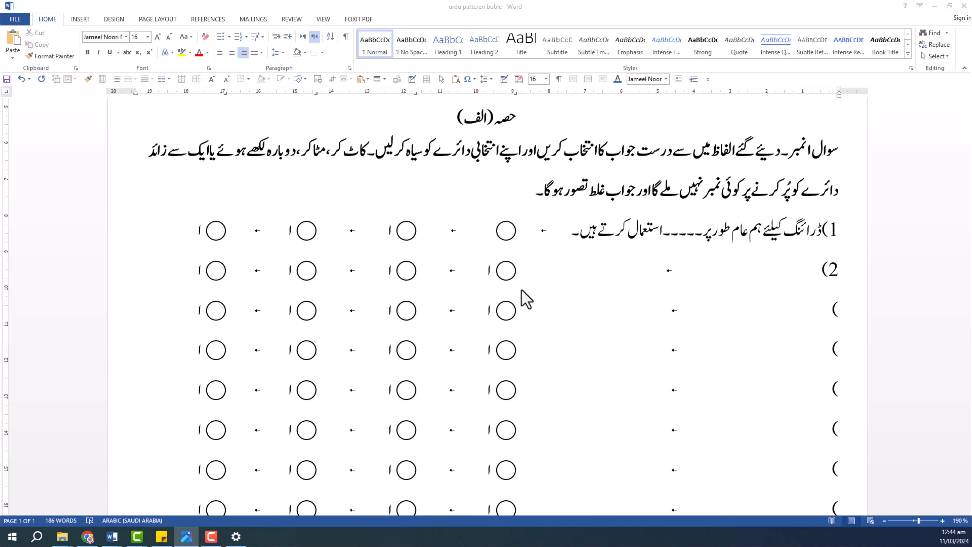
key("alt+Tab")
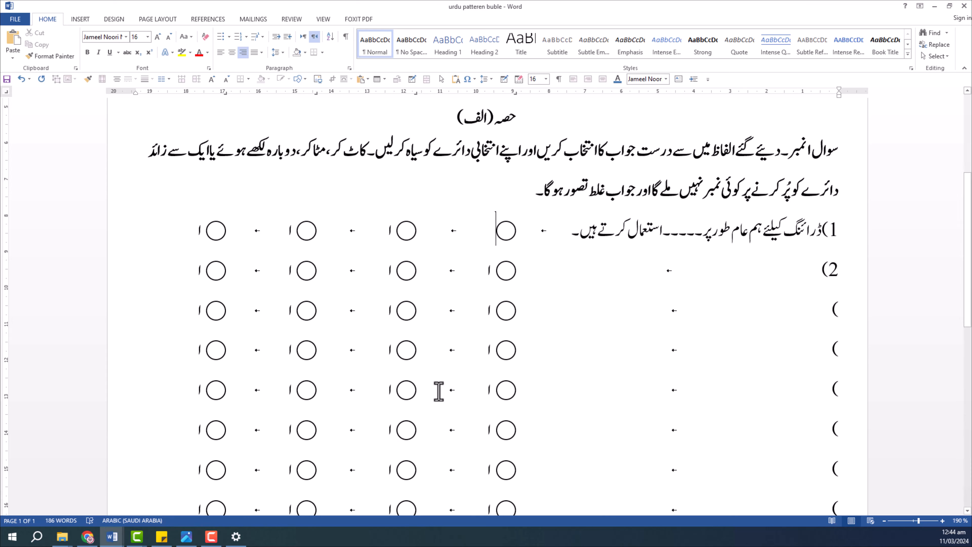
type("ڑ")
type("رائنگ شیٹ")
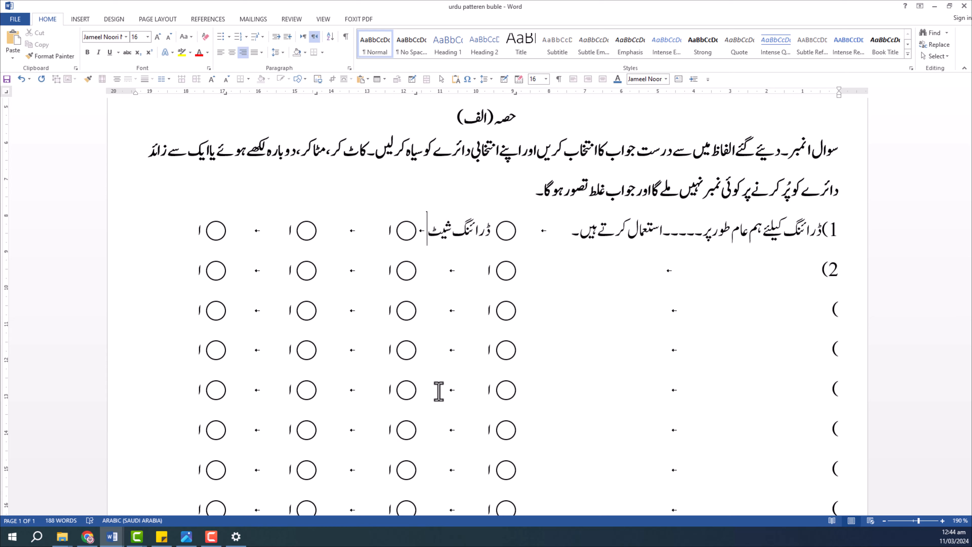
Enter "سکیچ بک" in place of the placeholder at question 1's second answer bubble.
key("Left")
key("Left")
key("Left")
type("سکیچ")
key("BackSpace")
key("BackSpace")
type("یچ")
key("BackSpace")
type("چ بک")
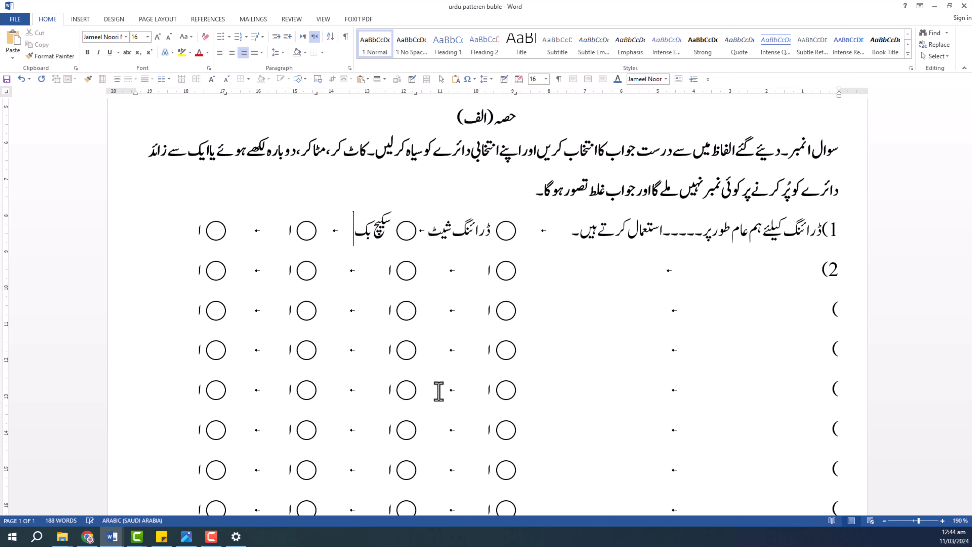
Fill in question 1's third and fourth answers with "پنسل" and "ربڑ" in place of their placeholders.
key("Left")
key("Left")
key("Left")
type("پنسل")
key("Left")
key("Left")
key("Left")
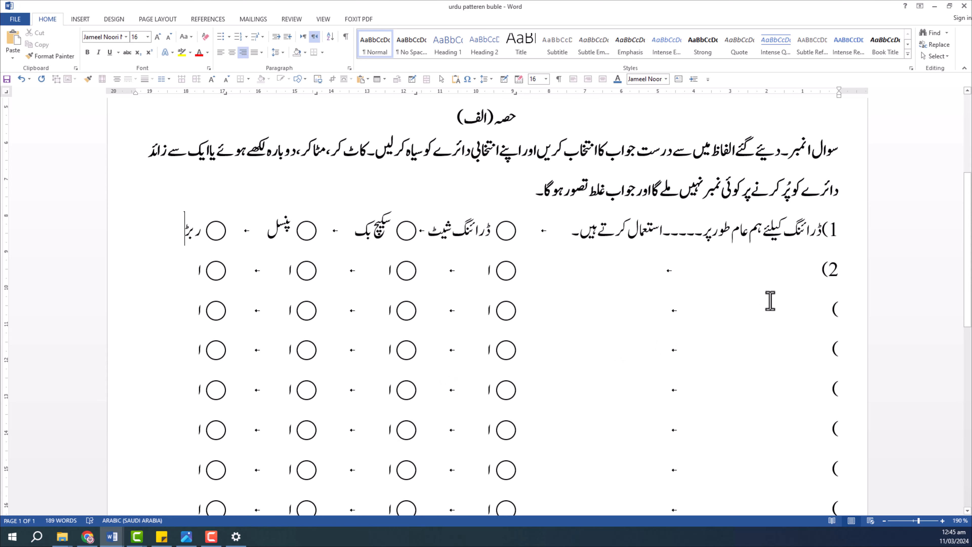
Set the font size of all question rows, from question 1 down to the last row, to 14.
left_click_drag(838, 230, 172, 261)
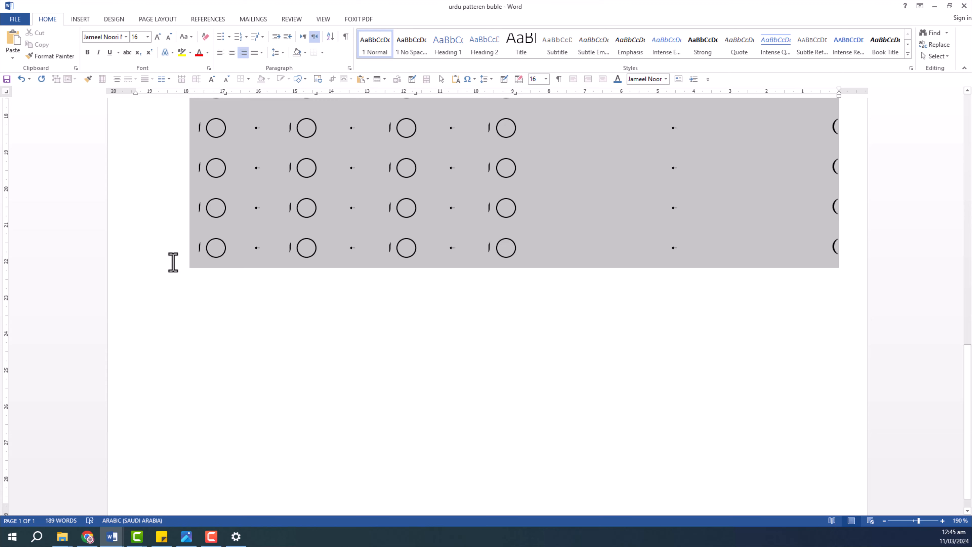
scroll(161, 191, "up", 3)
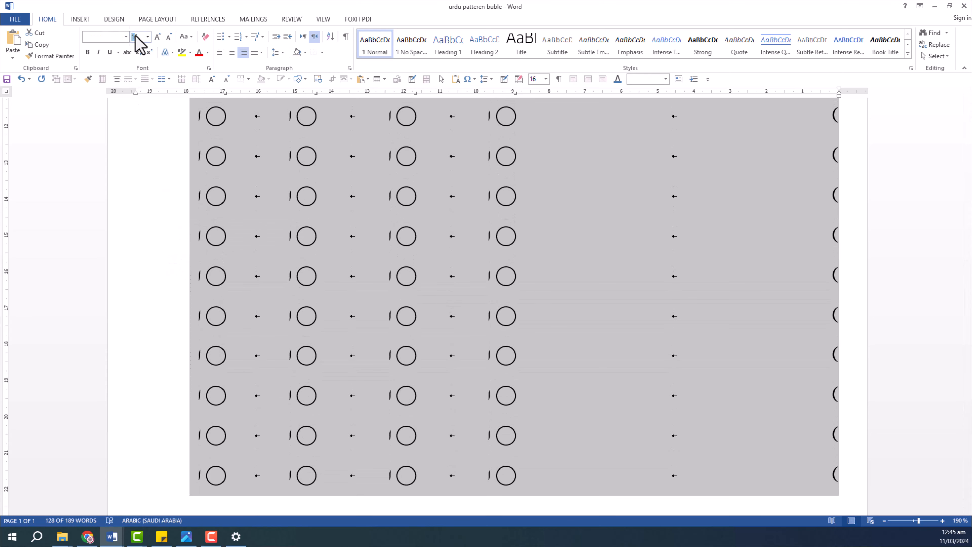
scroll(304, 228, "up", 5)
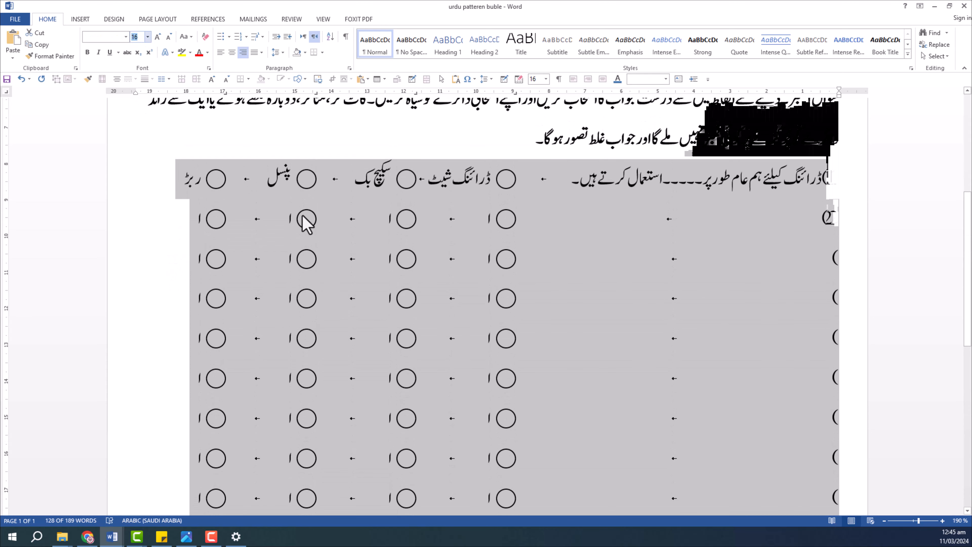
left_click(141, 39)
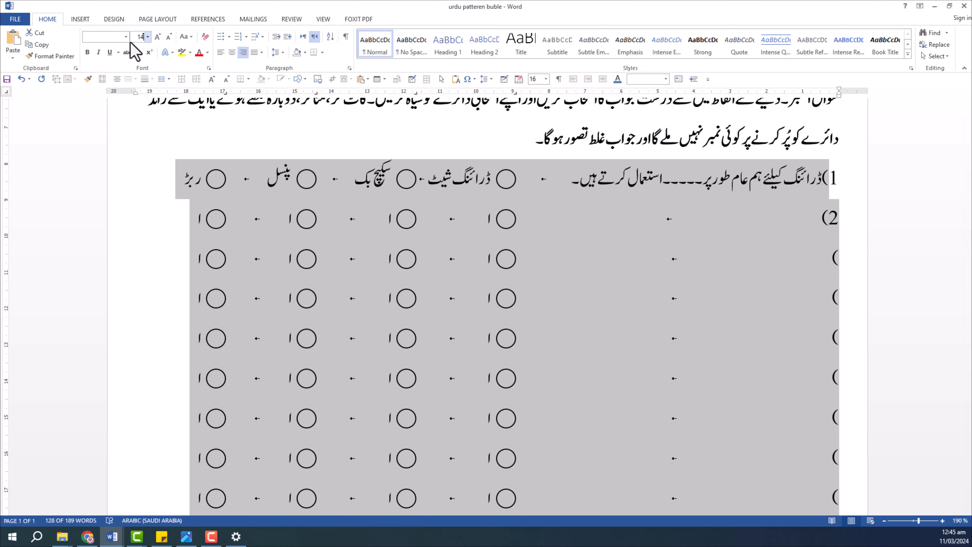
key("Return")
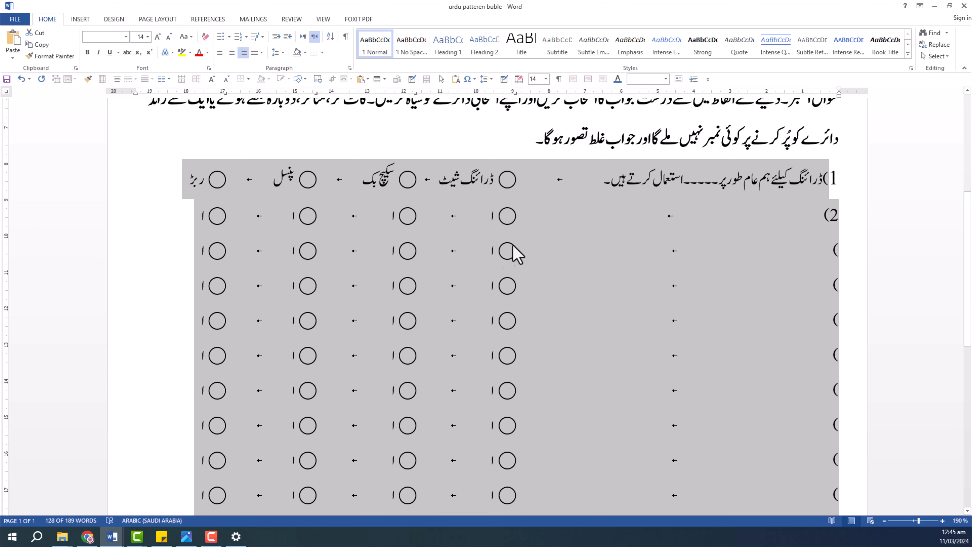
Write question 2 after its number as "پنسل کا استعمال۔۔۔۔صدی عیسوی سے شروع ہوا۔".
left_click(823, 218)
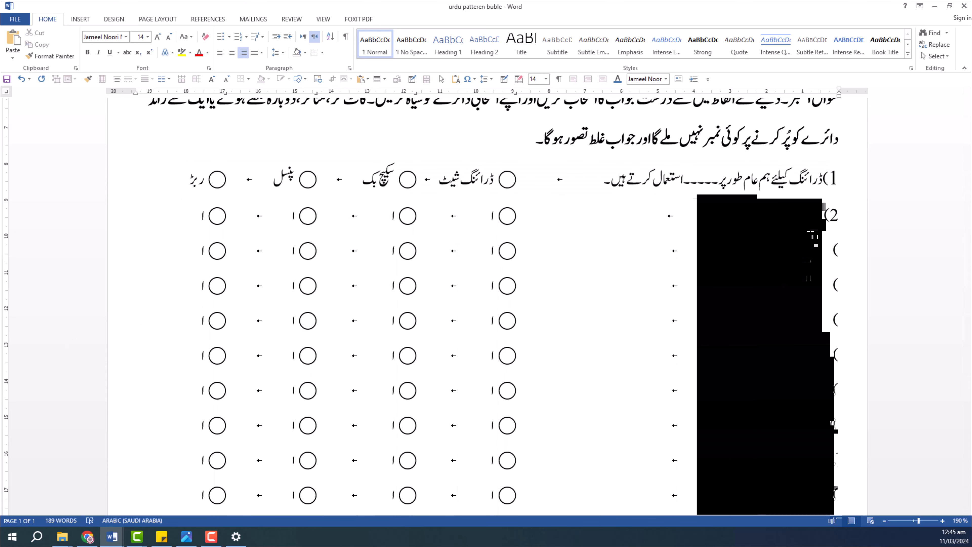
key("alt+Tab")
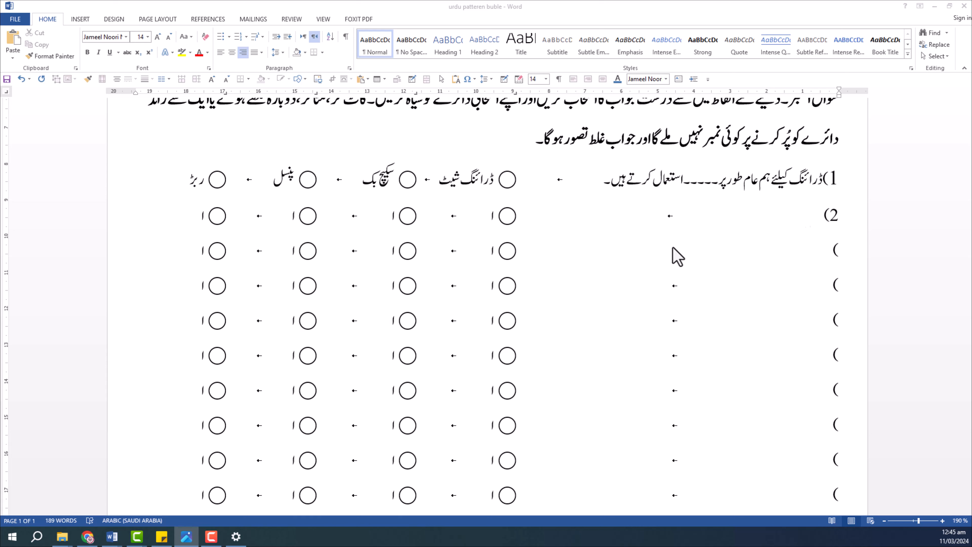
left_click(784, 220)
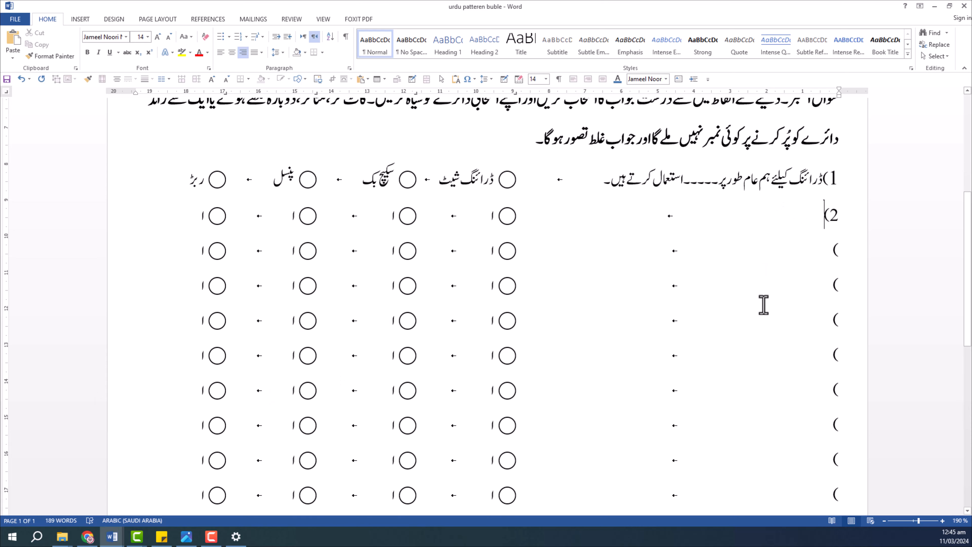
type("پنسل")
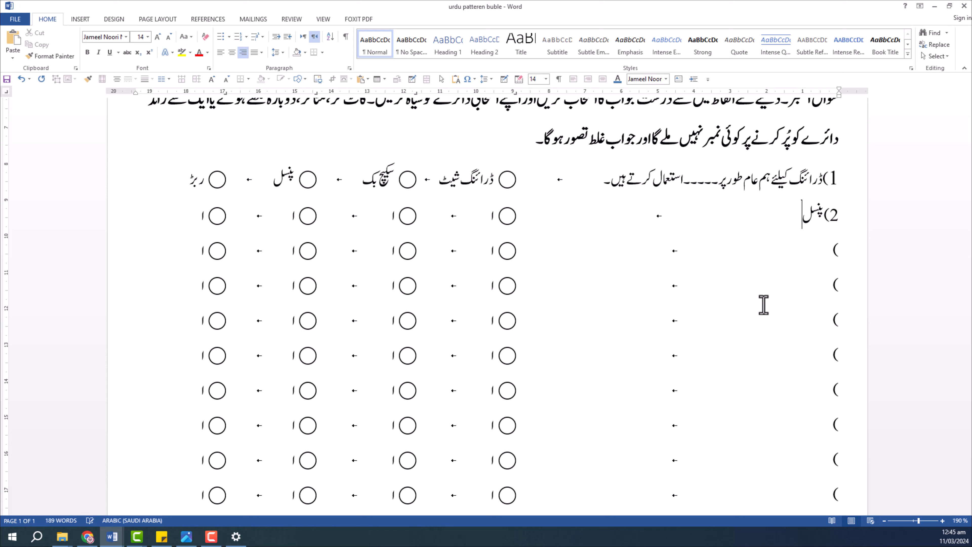
type(" کا استعمال۔۔۔ ص")
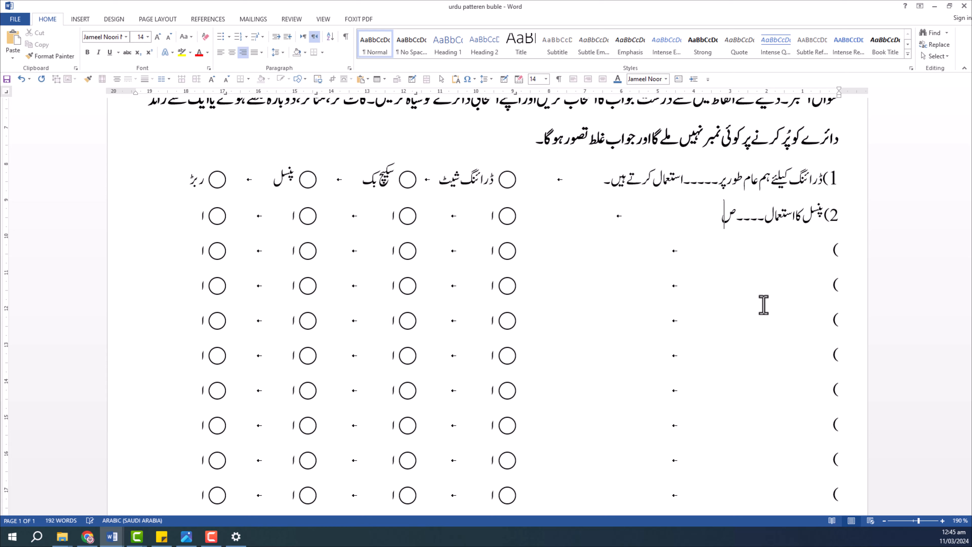
type("دی عیوس")
key("BackSpace")
key("BackSpace")
type("سوی سے شروع ہو")
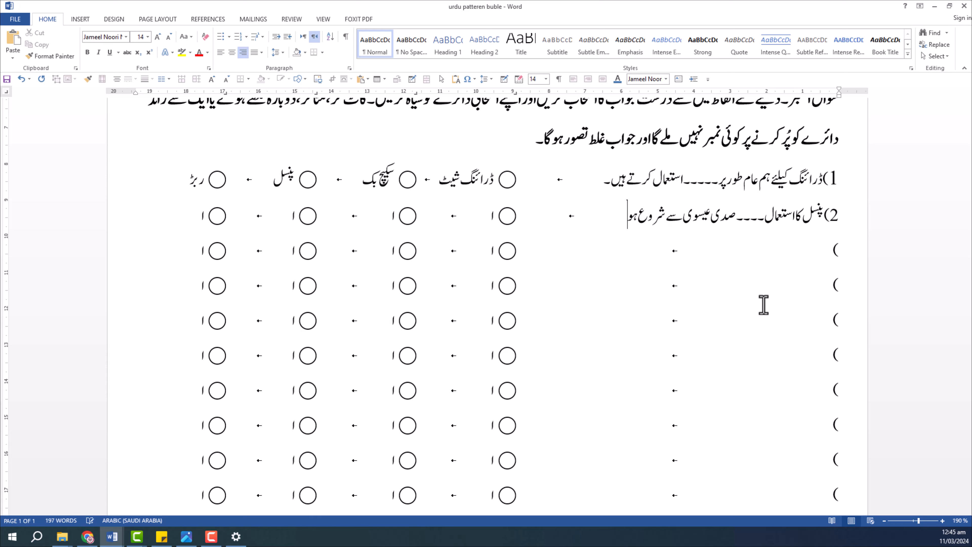
type("ا۔")
Replace question 2's first two answer placeholders with "15ویں" and "16ویں".
key("Left")
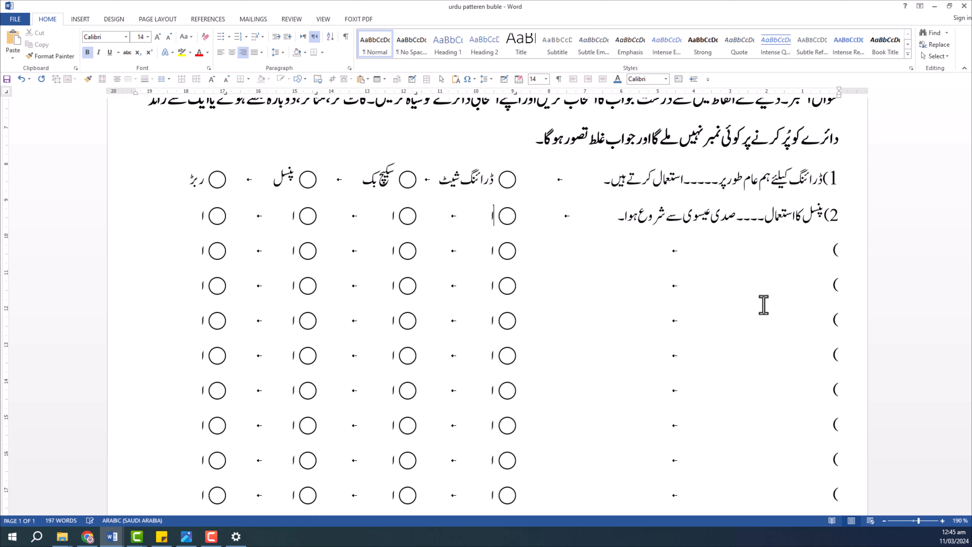
key("Left")
key("Delete")
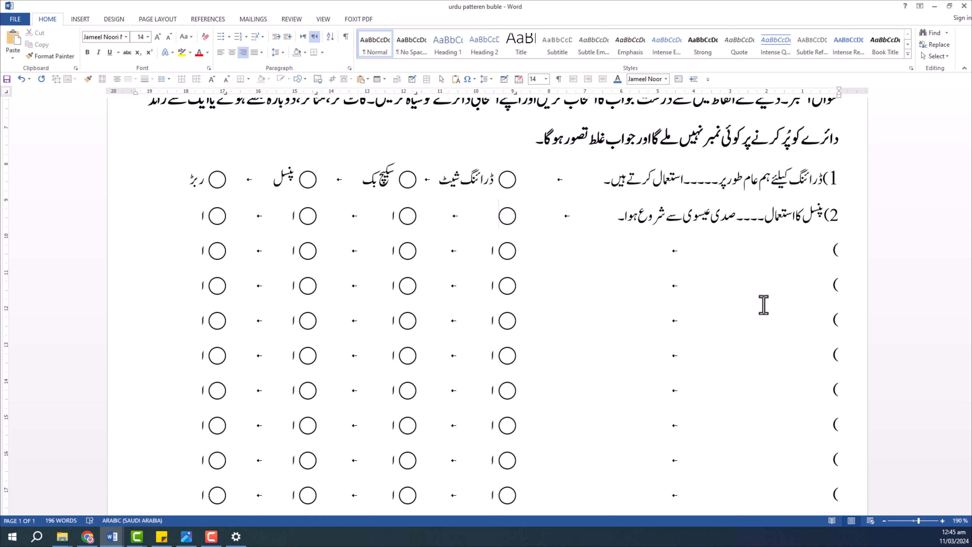
type("15ویں")
key("Left")
key("Left")
type("16ویں")
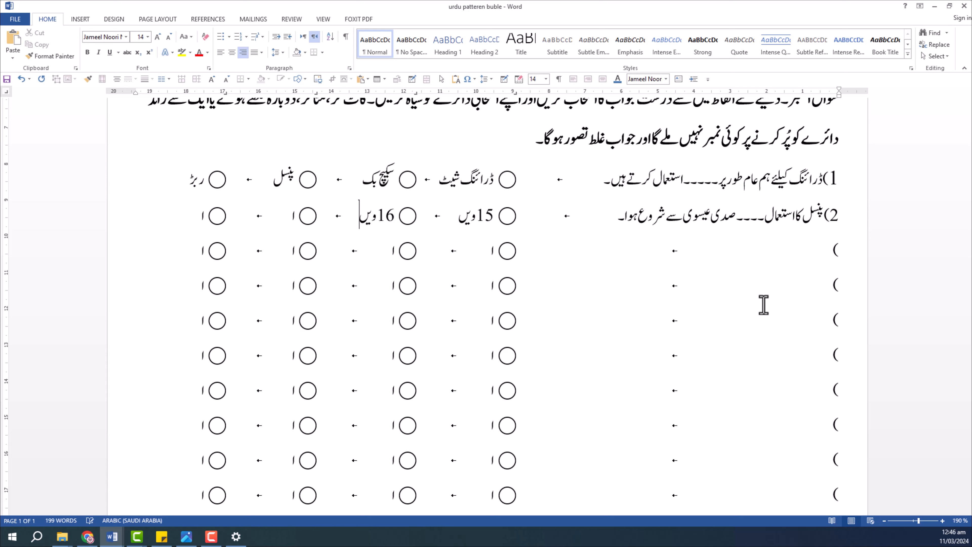
Replace question 2's third and fourth answer placeholders with "17ویں" and "18ویں".
key("Left")
key("Left")
type("17ویں")
key("Left")
key("Left")
type("18ویں")
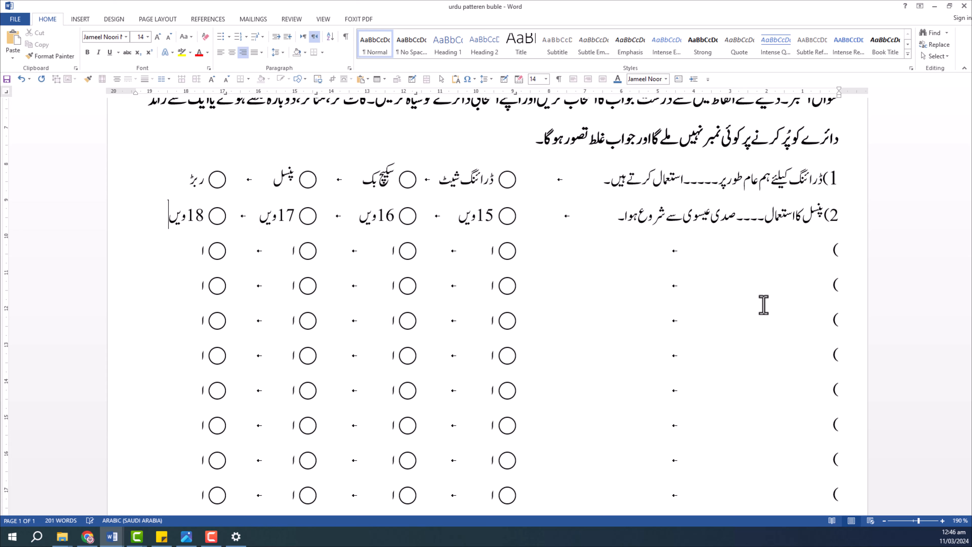
Enter question 3 "پنسل کو تیز کرنے کیلئے استعمال کریں۔" with answers بلیڈ، چاقو، شارپنر، چھری, and number the following row 4.
type("3")
type("پنسل کو تیز کرنے کیلئے استعمال کریں۔بلیڈچاقوشارپنرچھری4")
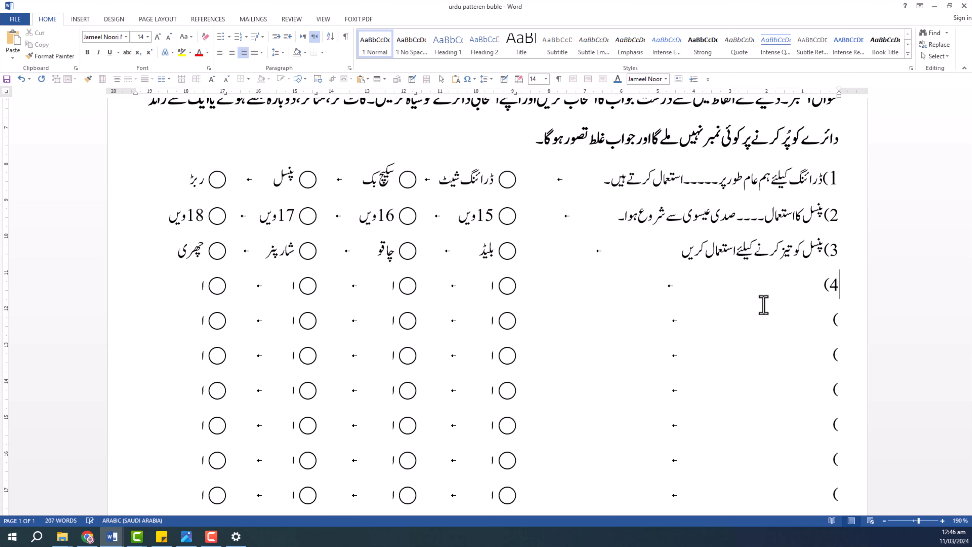
Enter Q4 "پیپر کٹر۔۔۔۔کاٹنے کیلئے استعمال کیا جاتا ہے۔" (پنسل، کاغذ، ربڑ، برش) and Q5 "۔۔۔کسی خط کو برابر حصوں میں تقسیم کرنے کیلئے استعمال ہوتا ہے۔".
type("پیپر کٹر۔۔۔۔کاٹنے کیلئے استعمال کیا جاتا ہے۔پنسلکاغذربڑبرش5۔۔۔کسی خط کو برابر حصوں میں تقسیم کرنے کیلئے استعمال ہوتا ہے۔")
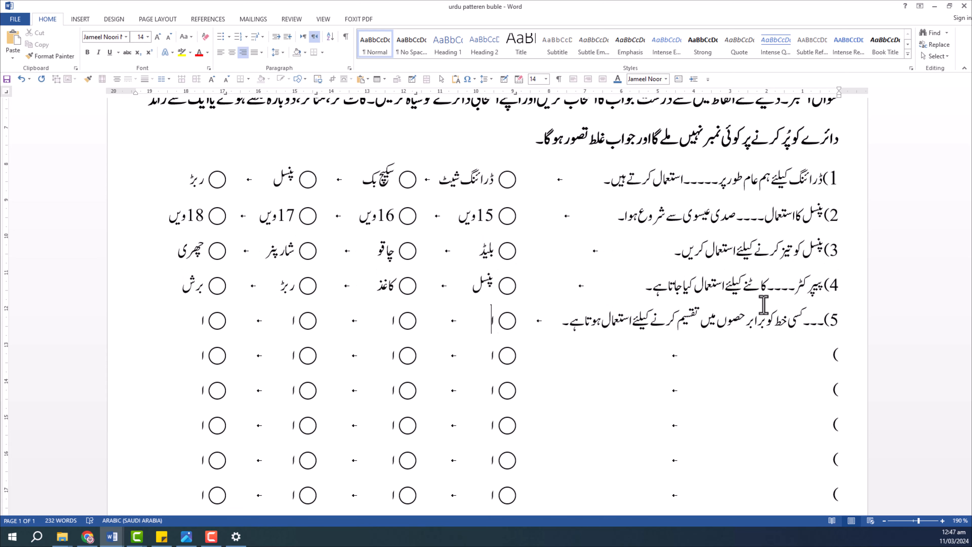
Enter question 5's answers منقسم، پرکار، پیمانہ، قینچی and question 6 "۔۔۔دائرے کھینچنے کیلئے استعمال ہوتی ہے۔" with answers ڈی وائیڈر، پرکار، پروٹیکٹر.
type("منقسمپرکارپیمانہقینچی6۔۔۔دائرے کھینچنے کیلئے استعمال ہوتی ہے۔ڈی وائیڈرپرکارپروٹیکٹر")
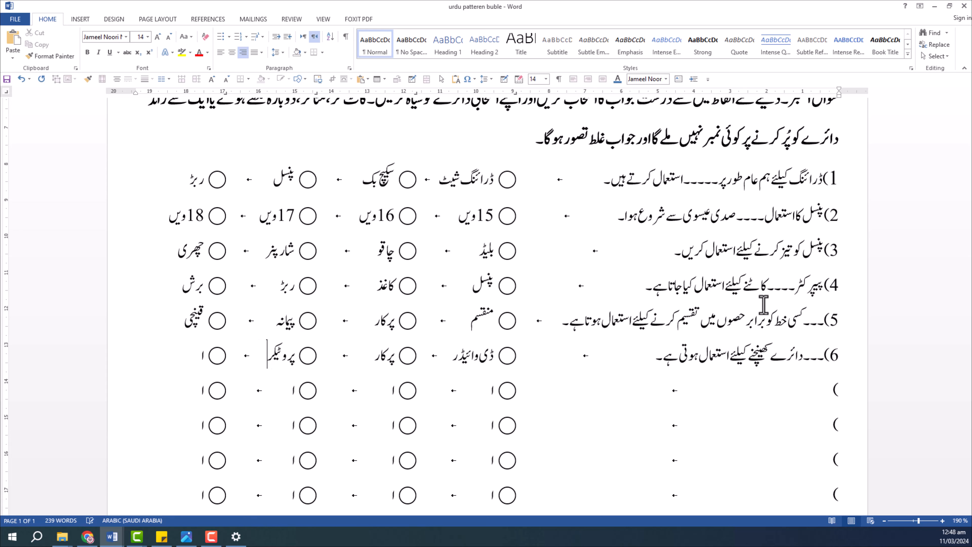
Complete question 6 with پیمانہ and enter question 7 "پروٹیریکٹر انگریزی کے حرف "۔۔۔۔" کی شکل کا ہوتا ہے۔" with answers D, C, B, A.
type("پیمانہ7پروٹیریکٹر انگریزی کے حرف \"۔۔۔۔\" کی شکل کا ہوتا ہے۔DCBA8بصری آرٹ کے۔۔۔۔عناصر ہیں۔")
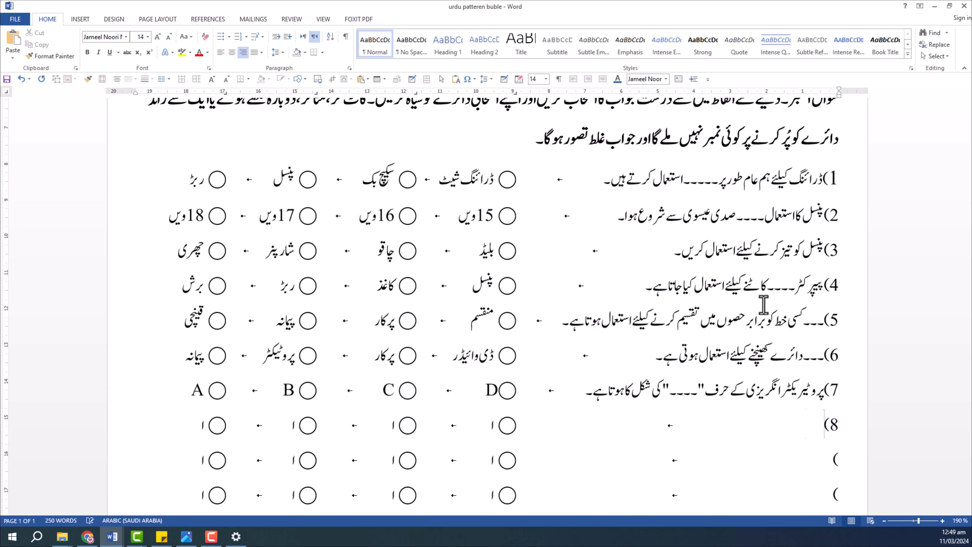
Enter question 8 "بصری آرٹ کے۔۔۔۔عناصر ہیں۔" with 4, 5, 6, 7 and question 9 "کسی چیز کا مکمل خاکہ۔۔۔کہلاتا ہے۔" with رنگ، تصویر، شکل، کمپوزیشن.
type("45679کسی چیز کا مکمل خاکہ۔۔۔کہلاتا ہے۔رنگتصویرشکلکمپوزیشن")
Write question 10 as "سرخ، نیلا اور۔۔۔۔۔۔بنیادی رنگ ہیں۔" with answers سفید، زرد، سیاہ، سبز.
scroll(580, 319, "down", 6)
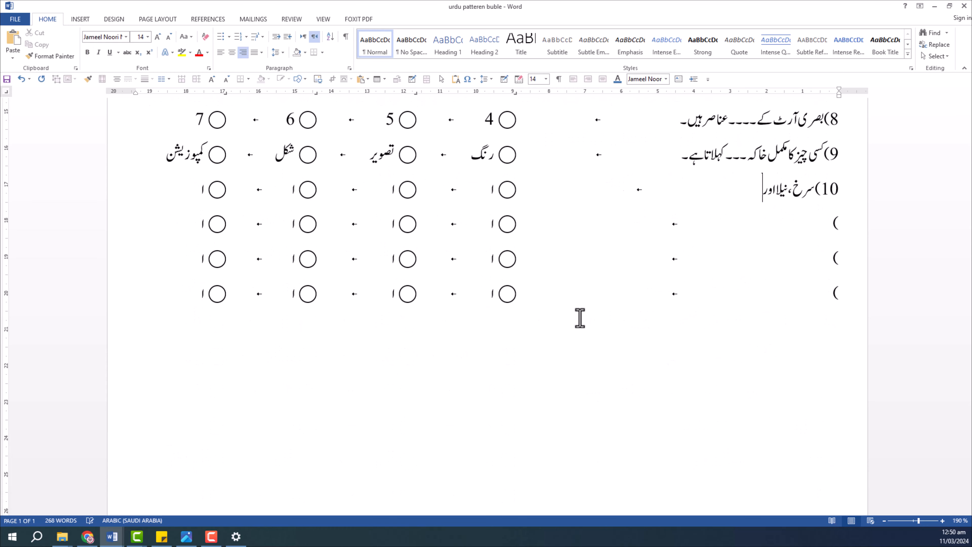
type("ہ ○ سبز")
key("ctrl+v")
Delete the unused bubble rows below question 10.
left_click_drag(855, 217, 191, 433)
key("Delete")
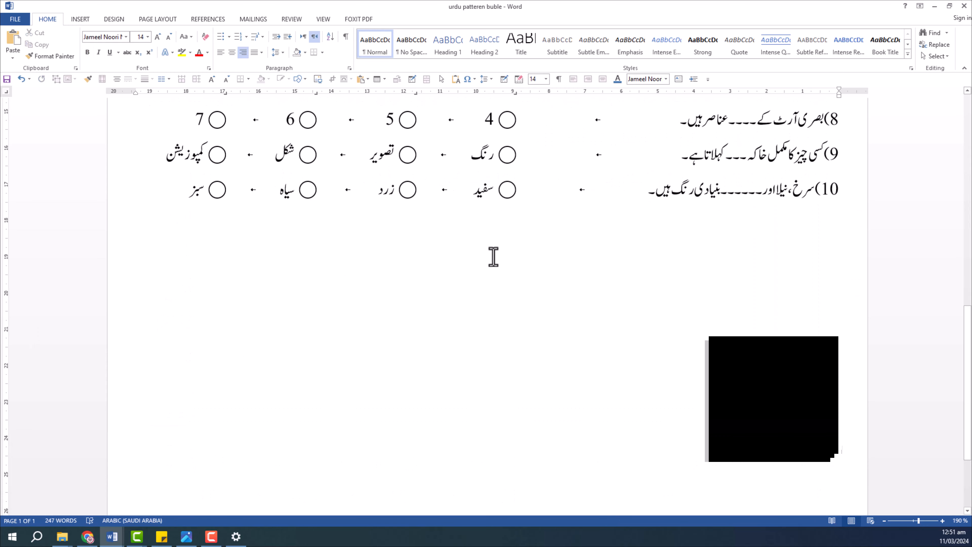
Add the section heading "حصہ ب" below question 10 and start a new line after it.
type("حصہ")
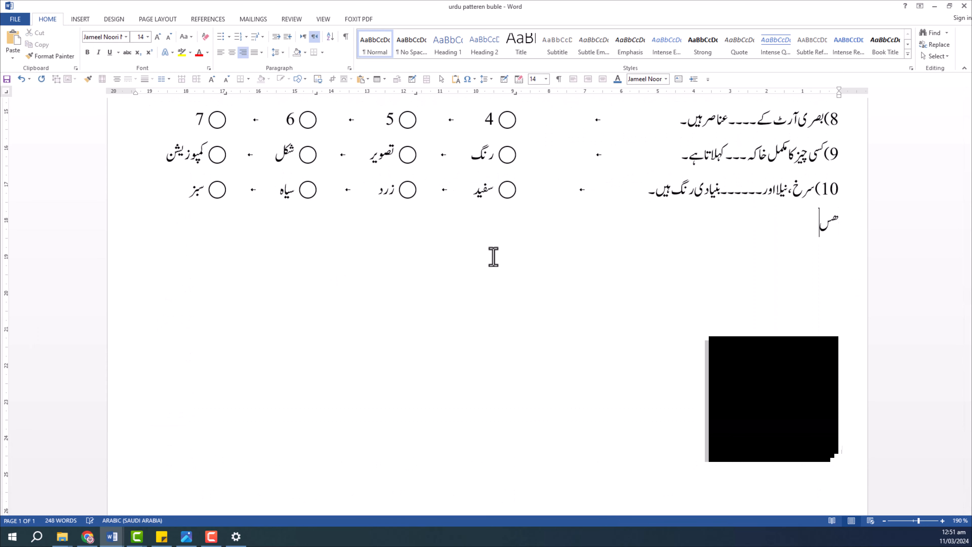
key("BackSpace")
key("BackSpace")
key("BackSpace")
type("حصہ")
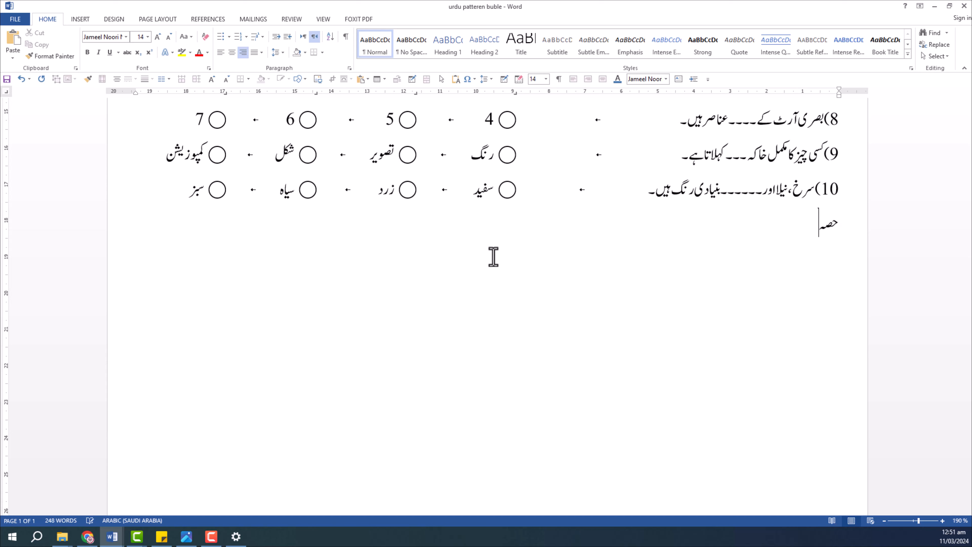
type(" ب")
key("Return")
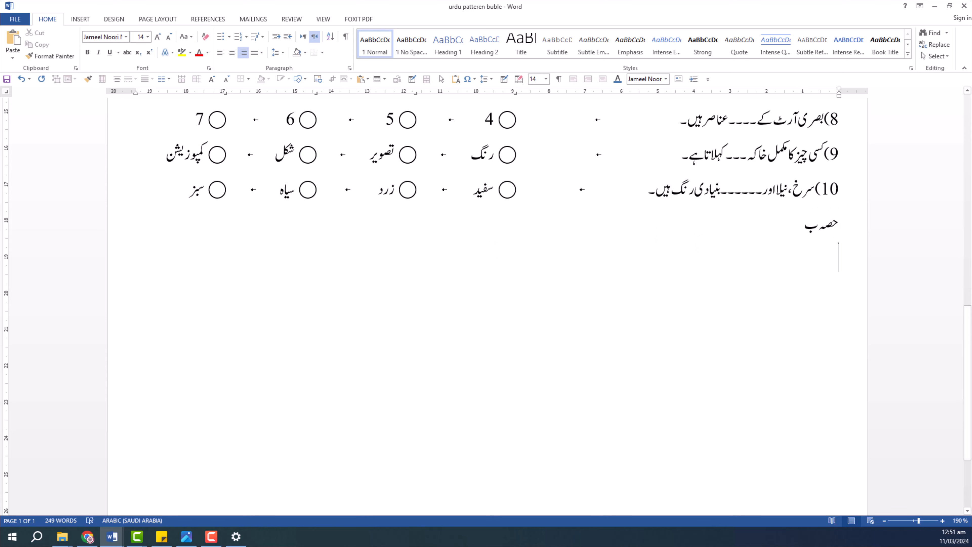
Change the font of the "حصہ ب" heading to BombayBlackUnicode.
left_click_drag(798, 225, 838, 226)
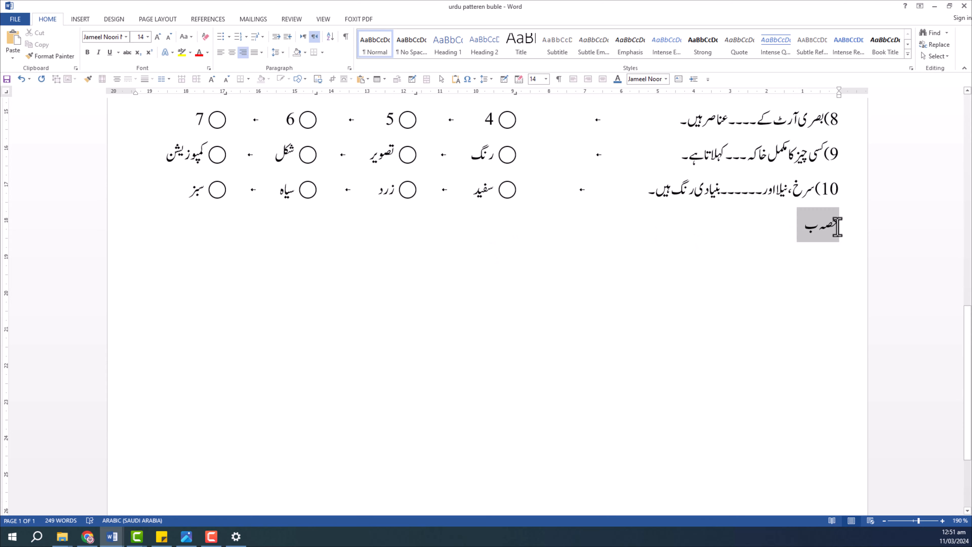
left_click(126, 37)
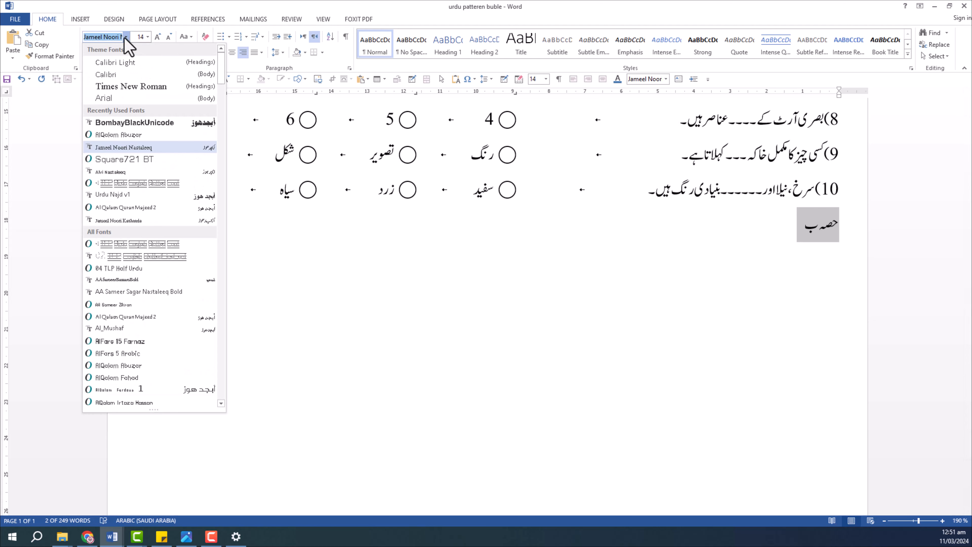
left_click(156, 125)
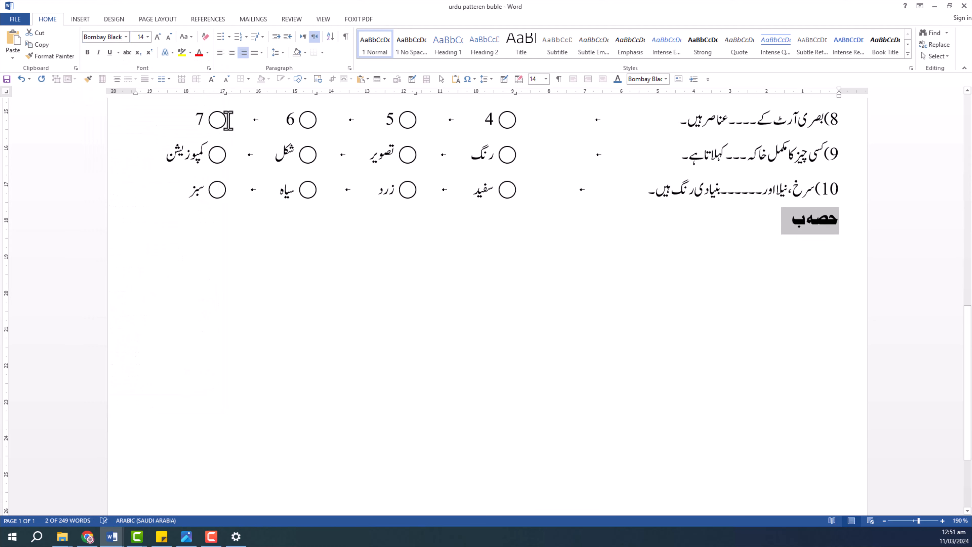
Centre the "حصہ ب" heading and place the cursor on the empty line below it.
left_click(232, 53)
scroll(781, 244, "down", 1)
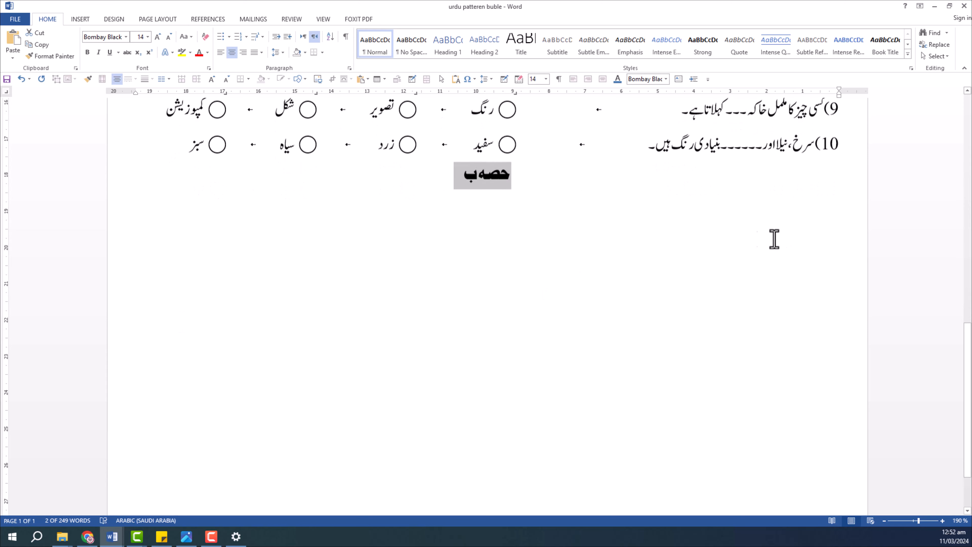
left_click(699, 234)
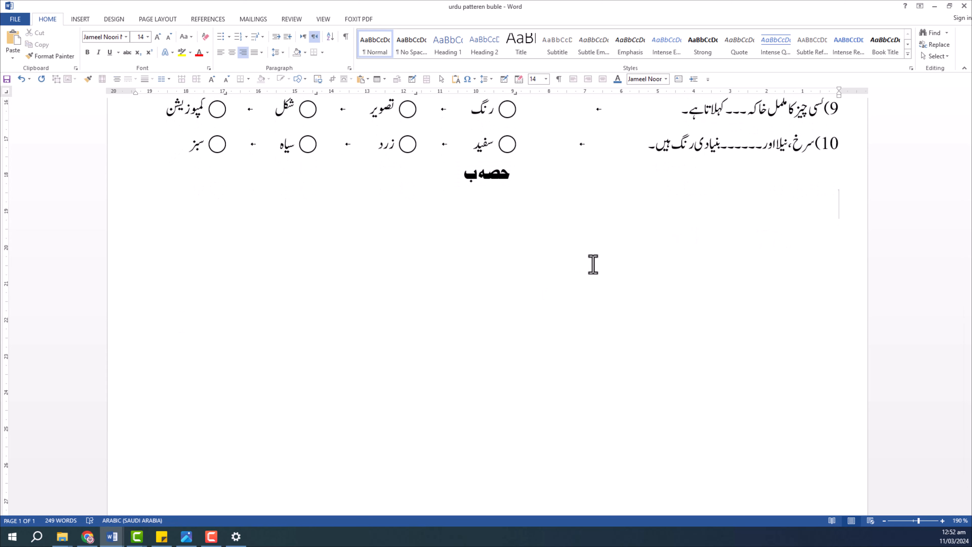
Write the instruction "مندرجہ ذیل سوالات میں ے س آٹھ کے مختصر جوابات تحریر کریں۔" followed by a tab space and the marks "۴۰ نمبر".
type("مندرجہ ذیل سوالات کے")
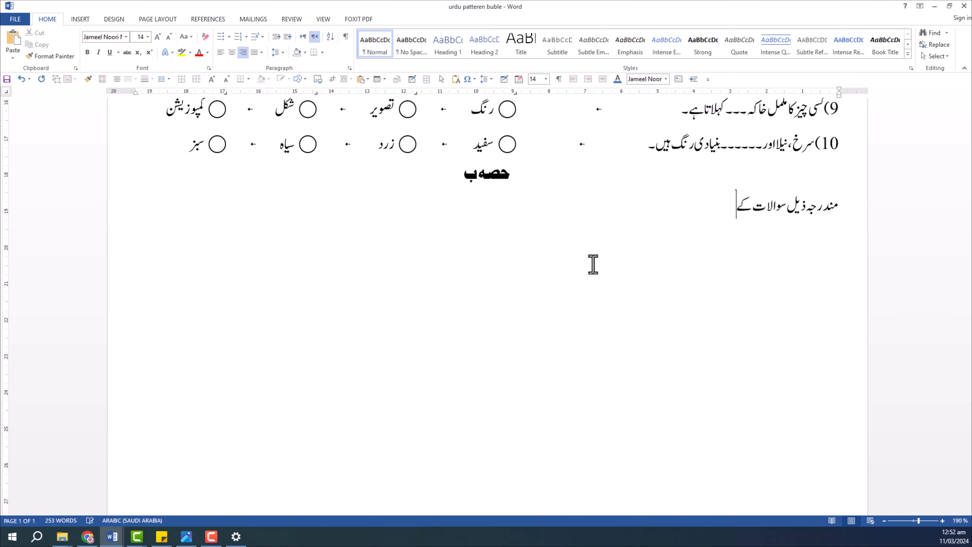
key("BackSpace")
key("BackSpace")
key("BackSpace")
type("میں سے آٹھ کے مخ")
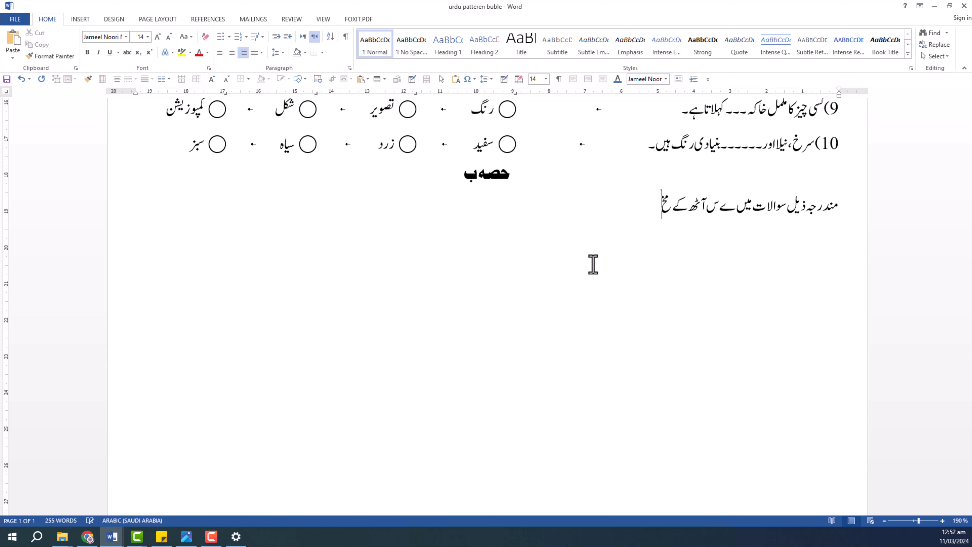
type("تصر جوابات تحریر کریں۔")
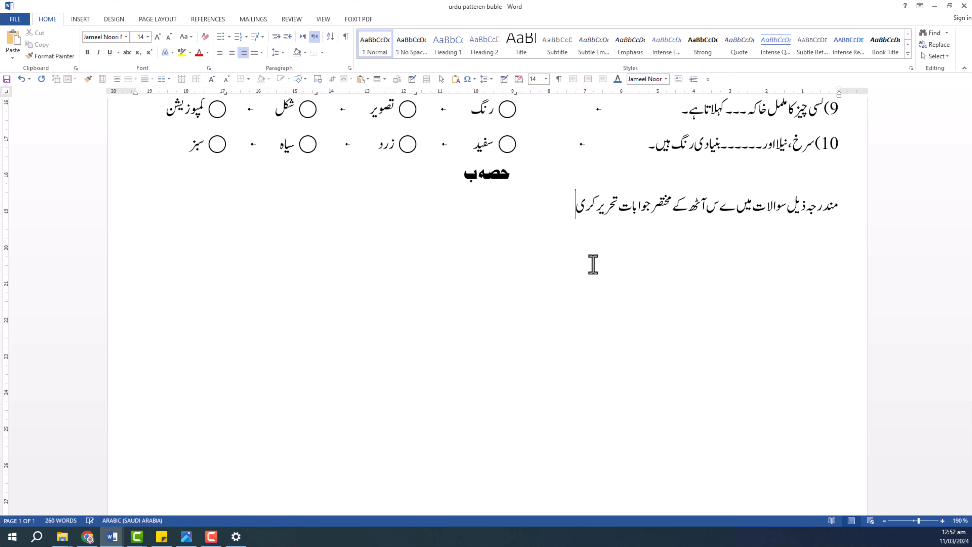
key("Tab")
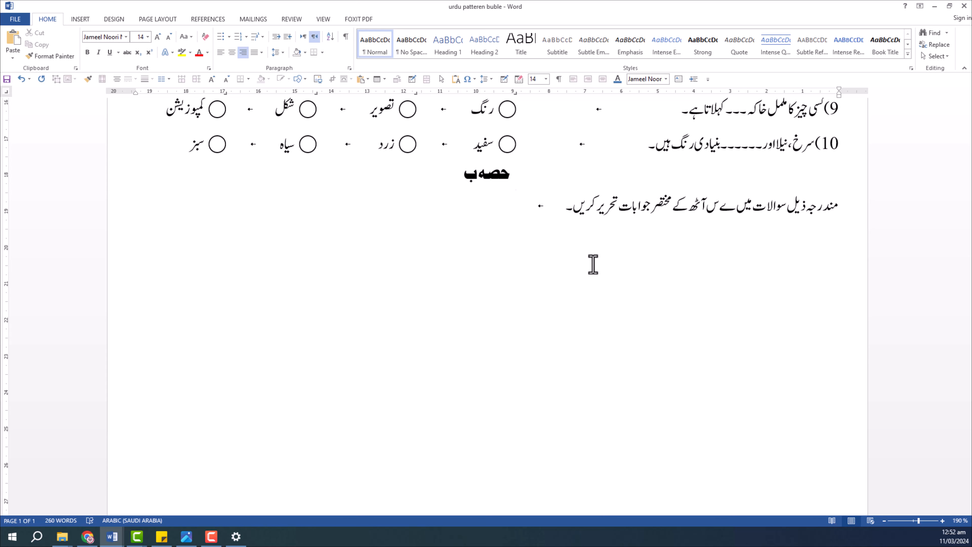
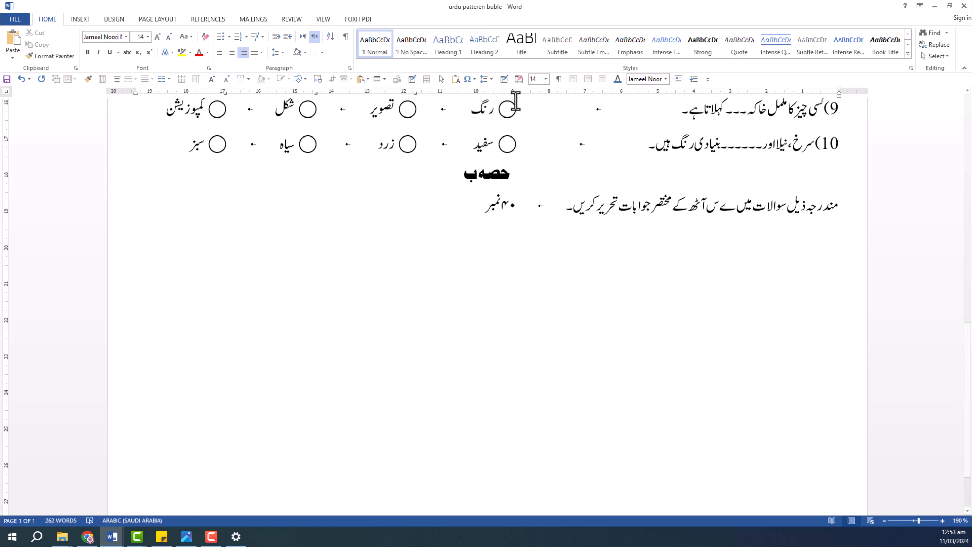
Remove the instruction line's first three tab stops so "۴۰ نمبر" aligns with the remaining tab stop near 17.
left_click(467, 204)
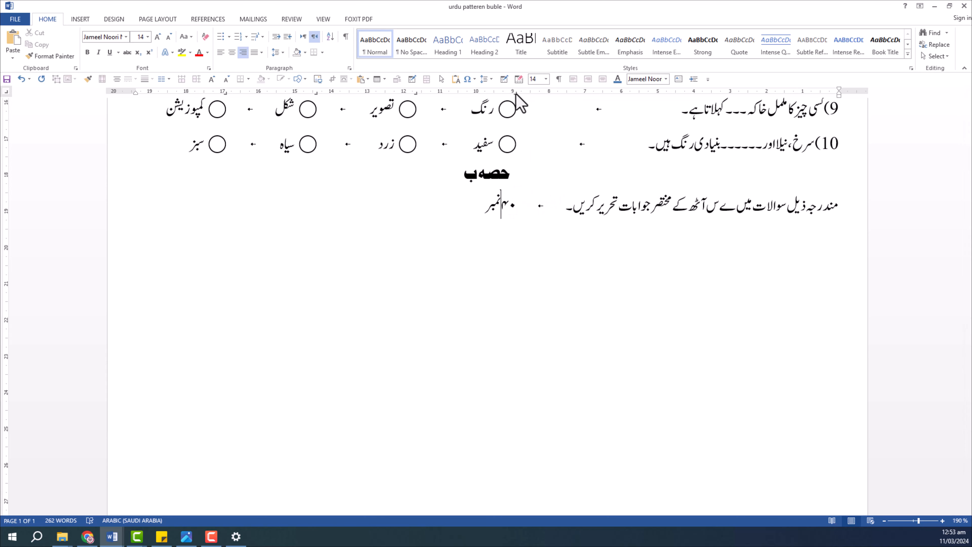
left_click_drag(515, 93, 523, 143)
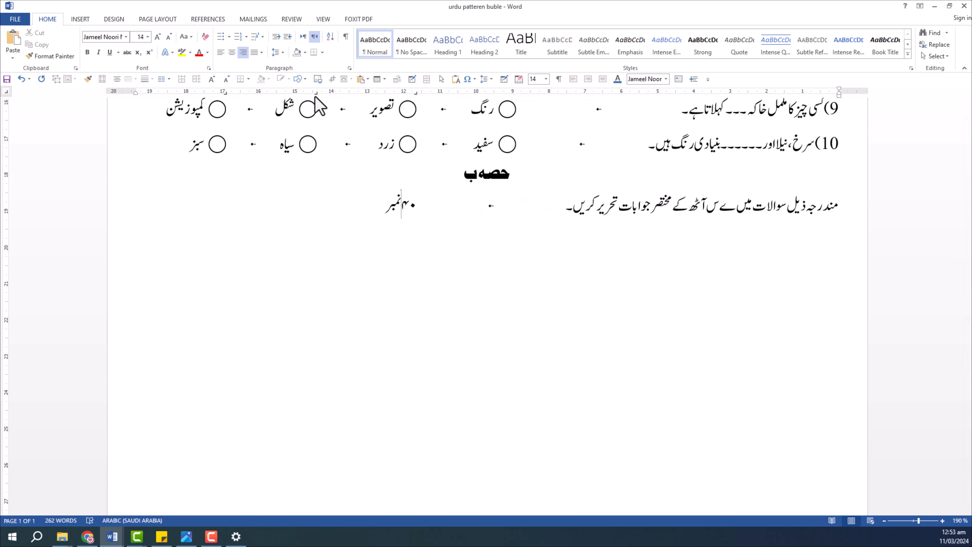
left_click_drag(316, 93, 317, 136)
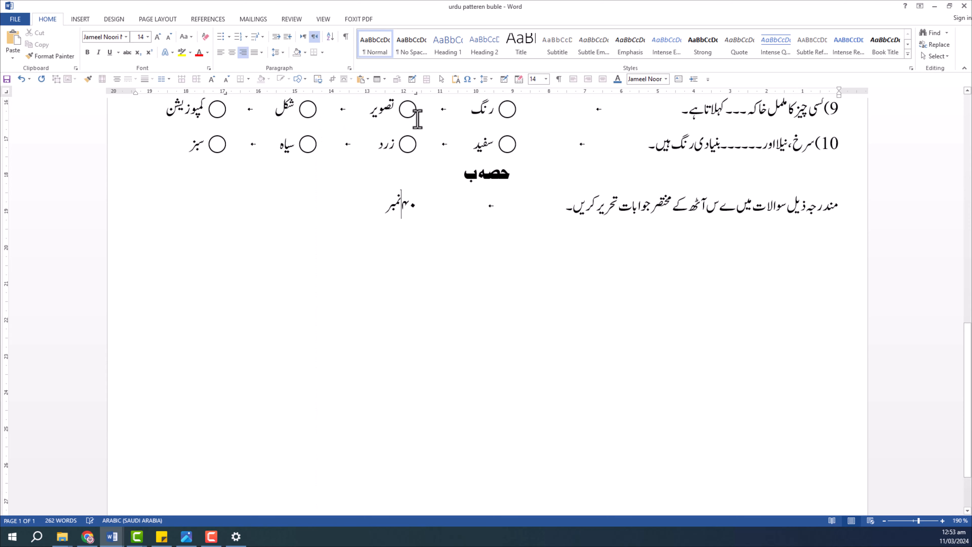
left_click_drag(416, 94, 416, 115)
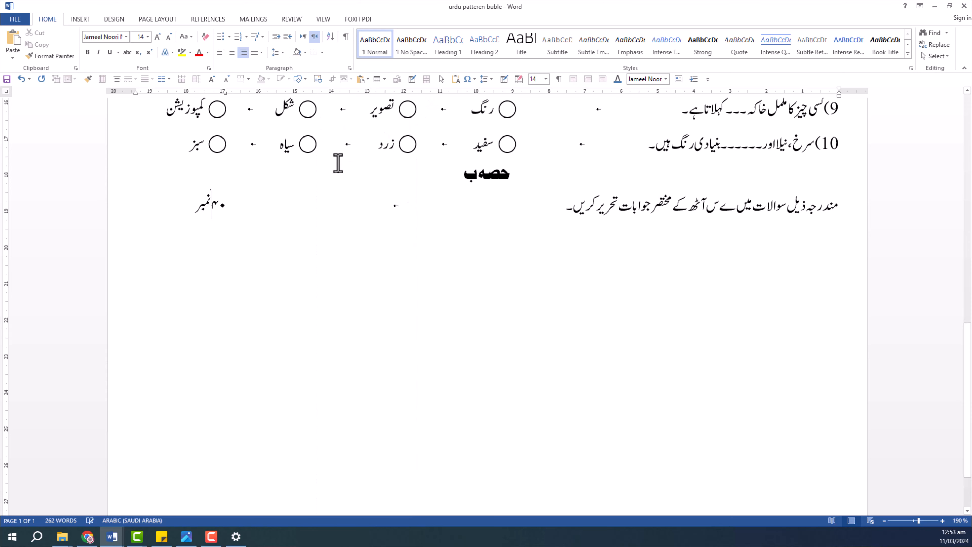
left_click_drag(226, 96, 223, 96)
left_click(178, 214)
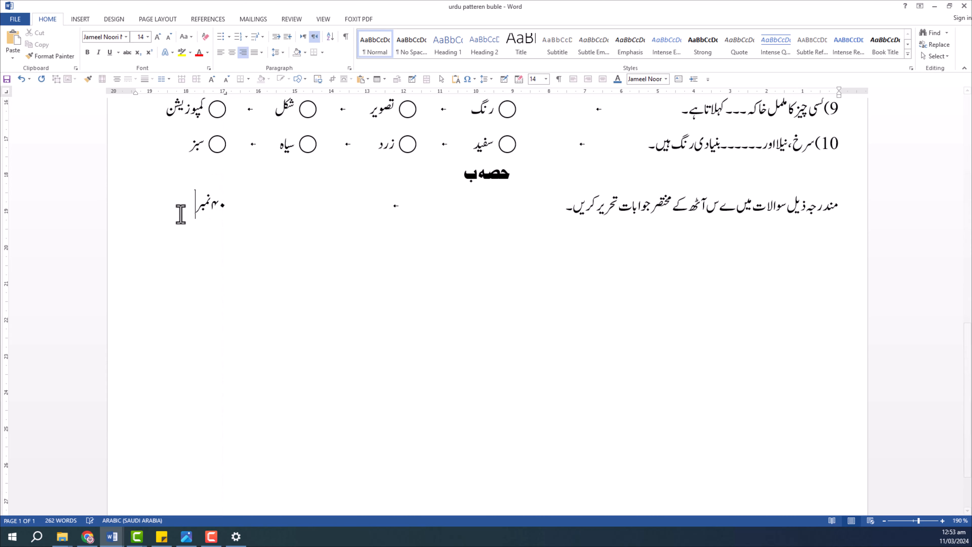
Add question 1 "کمپوزیشن کسے کہتے ہیں؟", 2 "ٹیکسچر سے کیا مراد ہے؟" and 3 "ڈرائینگ اور جیومیٹری کے اوزاروں کے نام لکھیں؟".
left_click(831, 248)
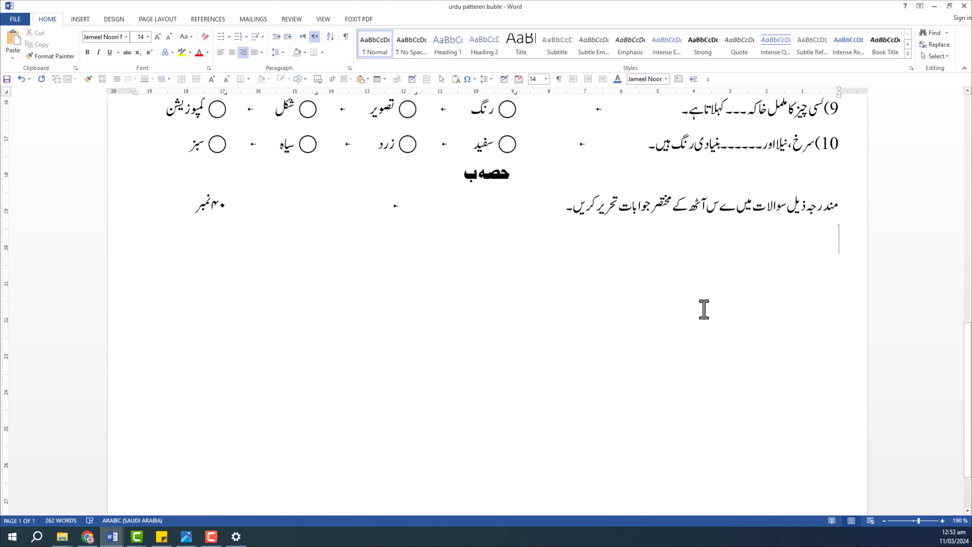
type("1۔")
type(" ک")
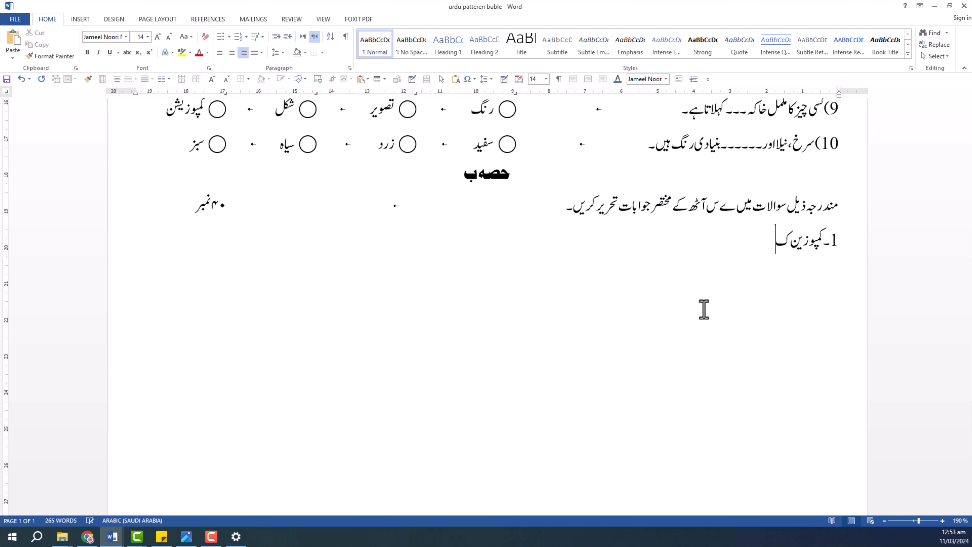
type("مپوزیشن کسے کہتے ہیں سے کیا مراد ہے؟")
key("Return")
type("3۔ڈرائینگ اور جیومیٹری کے اوزاروں کے نام لکھیں؟")
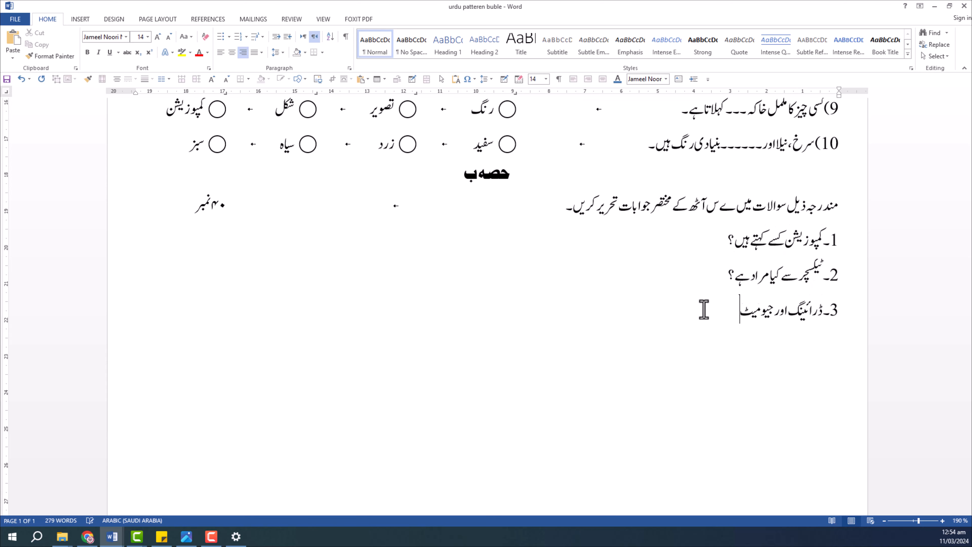
key("Return")
Add question 4 "خاکہ زنازنا کیا ہوتا ہے؟" and question 5 "مستوی سطح کیا ہوتی ہے۔" on separate lines.
type("4۔خاکہ زنازنا")
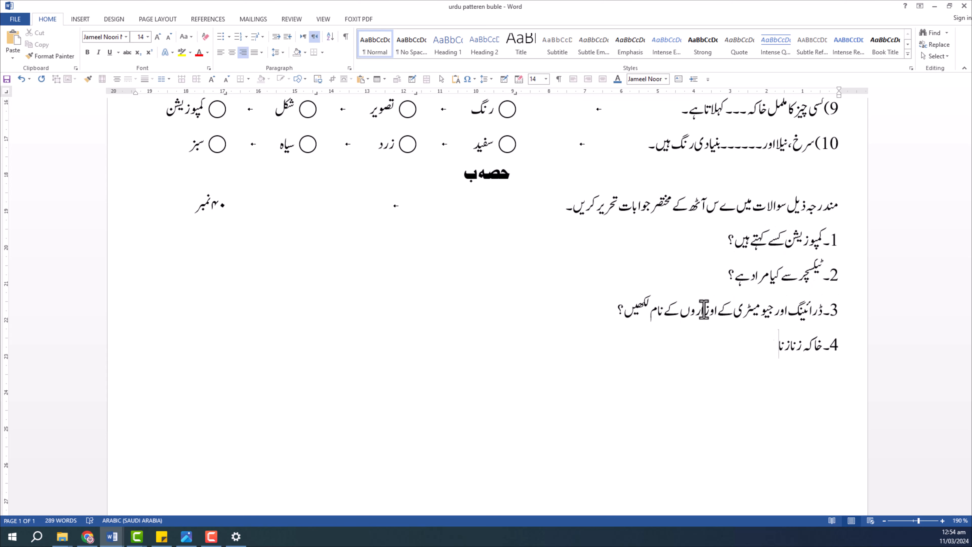
type(" کیا ہوتا ہے؟")
key("Return")
type("5۔")
scroll(704, 309, "down", 2)
type("مستوی")
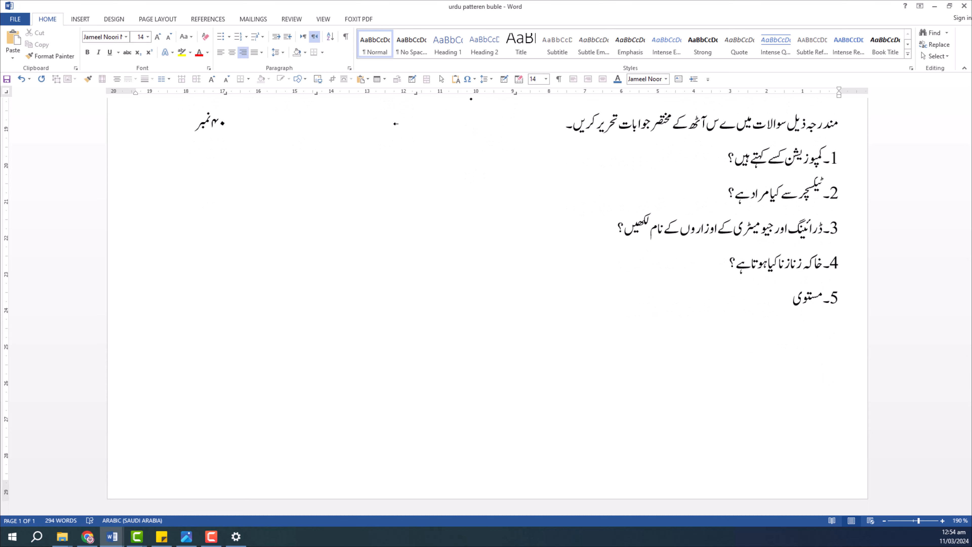
type(" سطح کیا ہوتی ہے۔")
key("Return")
Add question 6 "رنگوں کی کتنی اقسام ہیں؟" and question 7 "منقسم کے بارے میں آپ کیا جانتے ہیں؟".
type("6۔رنگوں کی کتنی اقسام ہیں؟")
key("Return")
type("7۔ منقسم کے بارے میں")
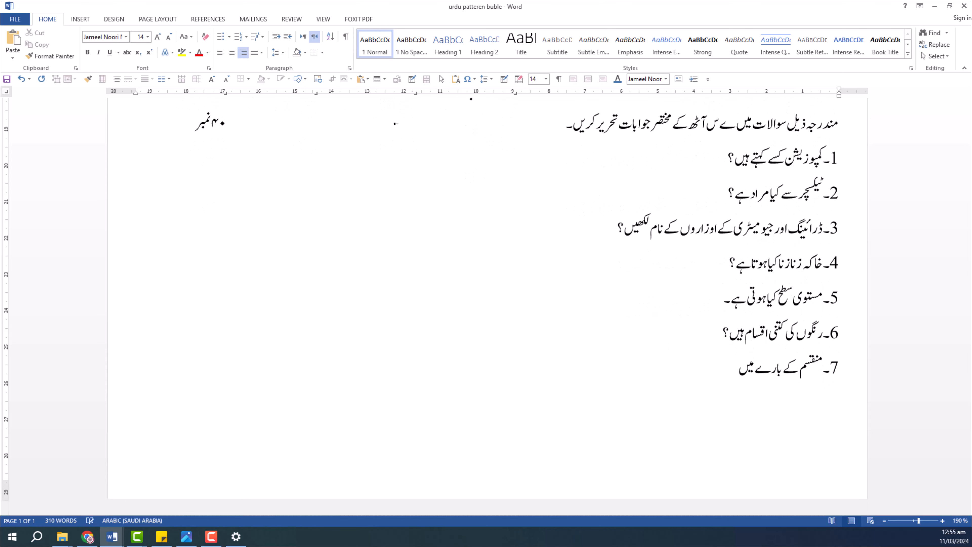
type(" آپ کیا جانتے ہیں؟")
key("Return")
Add question 8 "تعب پن کس کام آتا ہے؟" and question 9 "ٹریسنگ پیپر کس لیے استعمال کیا جاتا ہے؟".
type("8۔تعب")
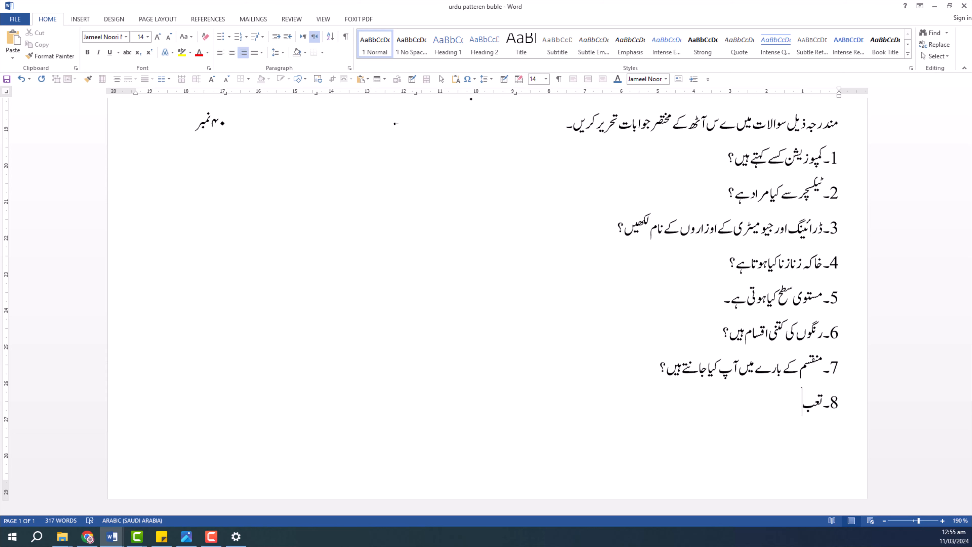
type(" پن کس کام آتا ہے؟")
key("Return")
type("9۔ٹریسنگ پیپر کس لیے استعمال")
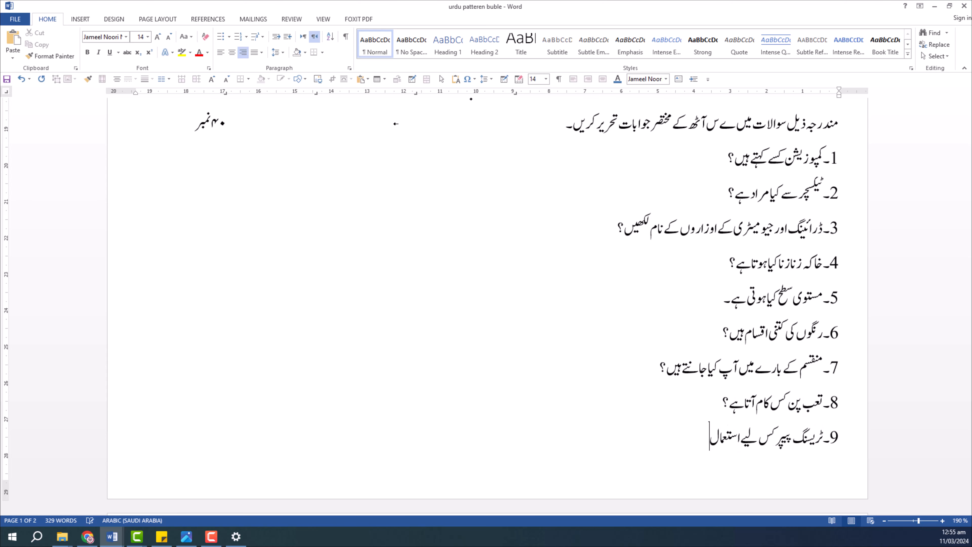
type(" کیا جاتا ہے ؟")
key("Return")
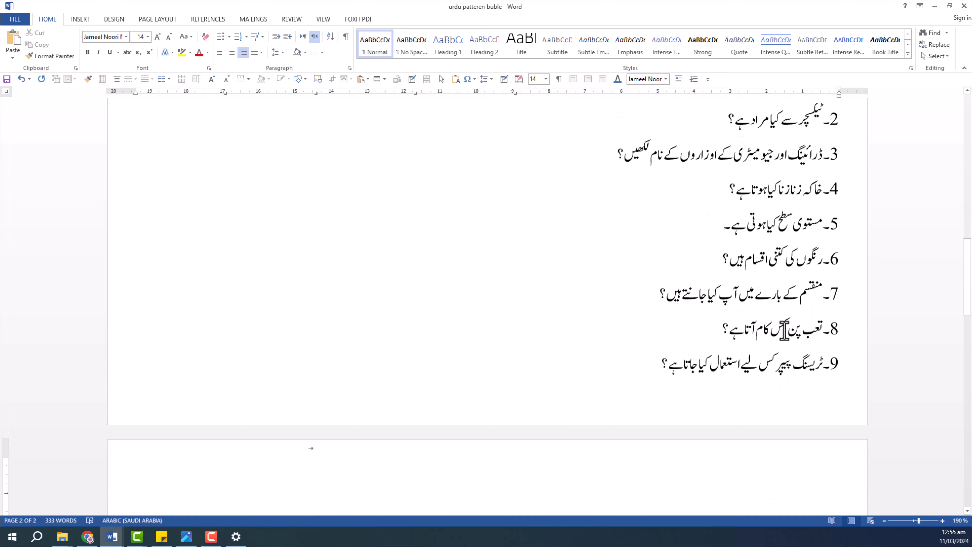
Move question 2 of the "حصہ ب" section onto question 1's line, aligned at the tab stop near 9.
scroll(781, 331, "down", 3)
scroll(776, 367, "up", 5)
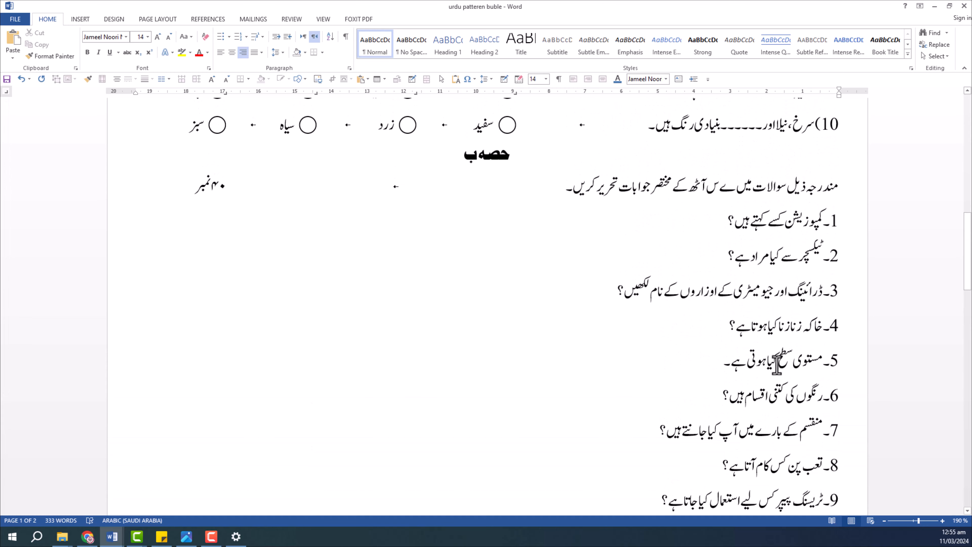
scroll(557, 367, "down", 5, "ctrl")
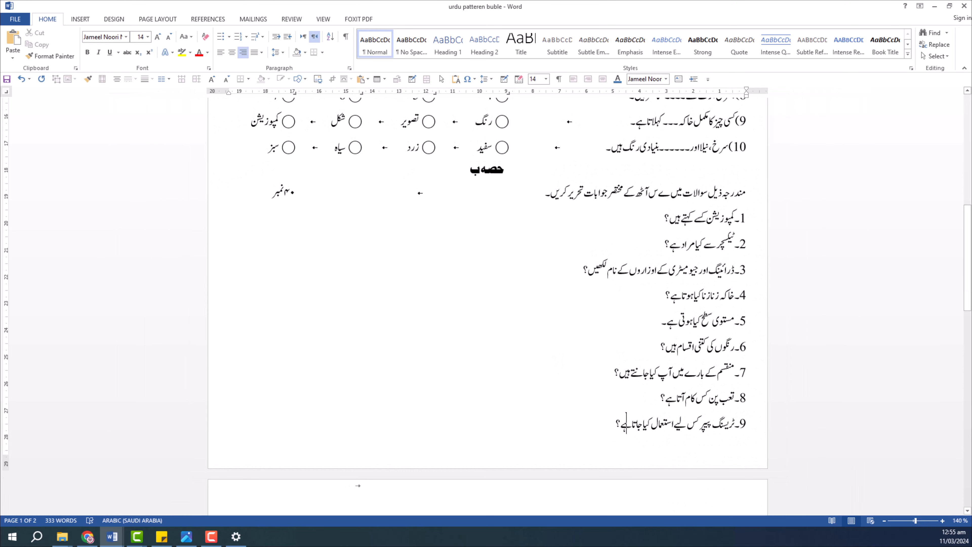
scroll(581, 443, "down", 2)
scroll(624, 312, "up", 1)
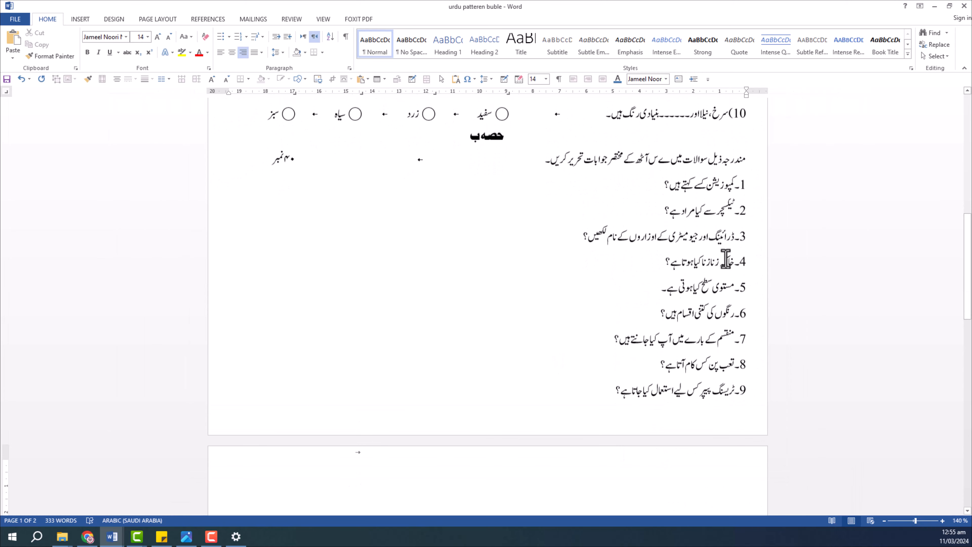
left_click_drag(746, 184, 592, 381)
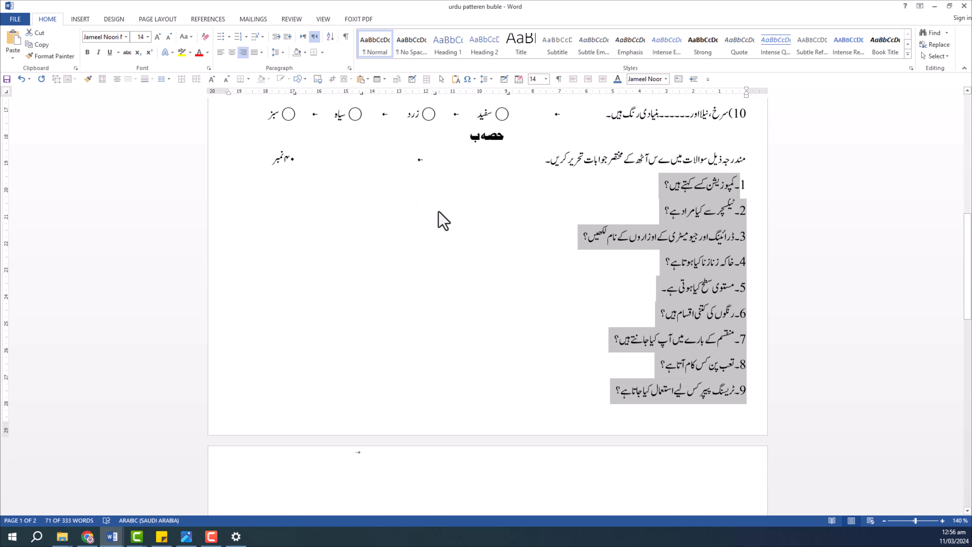
left_click(402, 213)
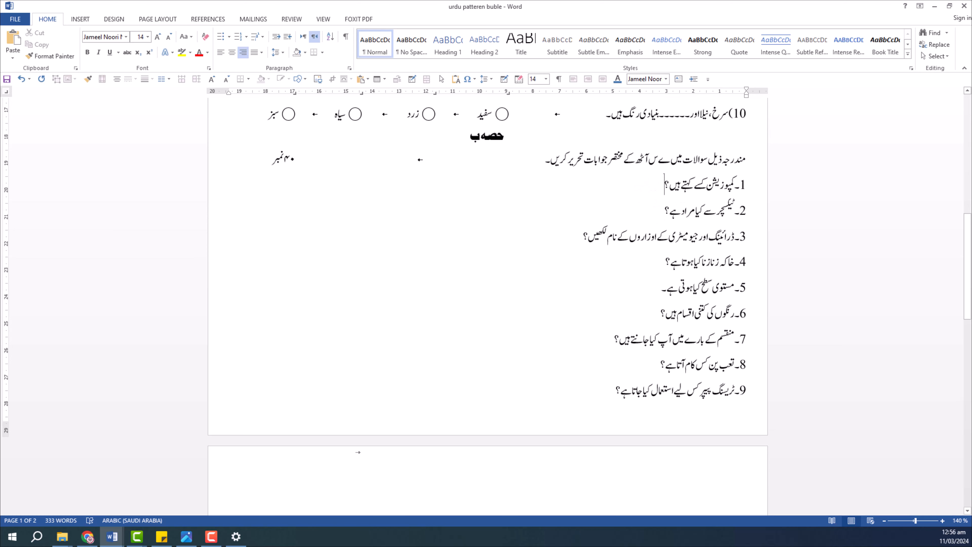
key("Delete")
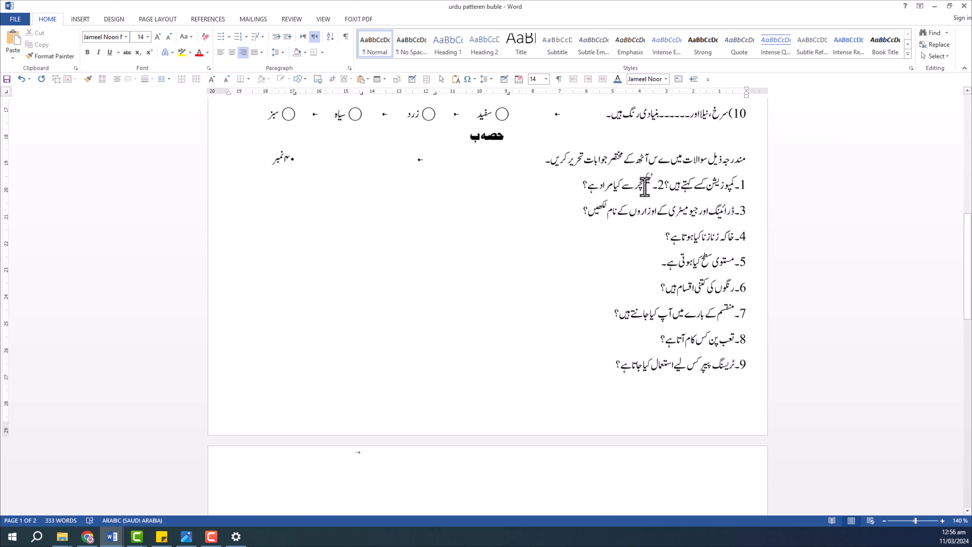
key("Tab")
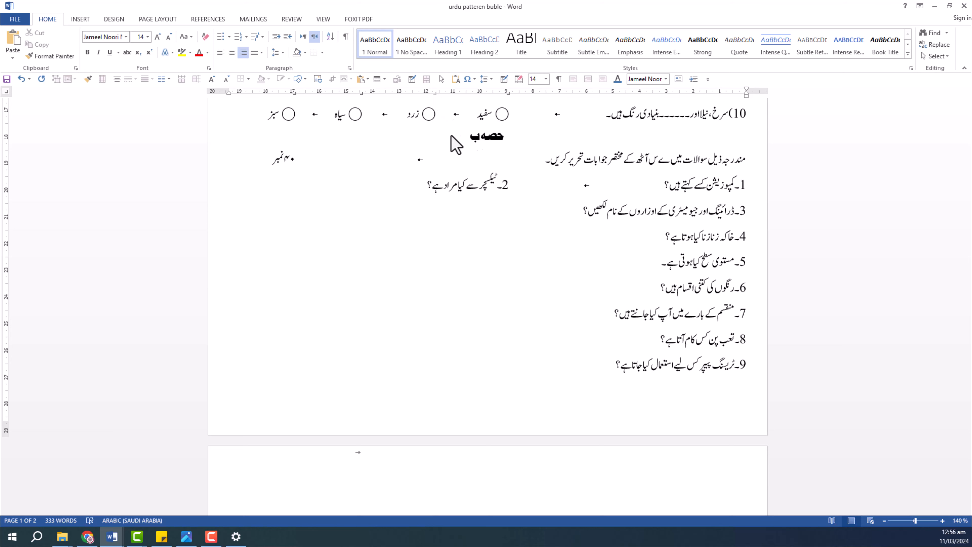
mouse_move(509, 93)
left_mouse_down()
mouse_move(426, 91)
mouse_move(527, 96)
mouse_move(509, 99)
left_mouse_up()
Bring questions 4, 6 and 8 onto the lines of questions 3, 5 and 7, aligned in the same second column.
left_click(549, 214)
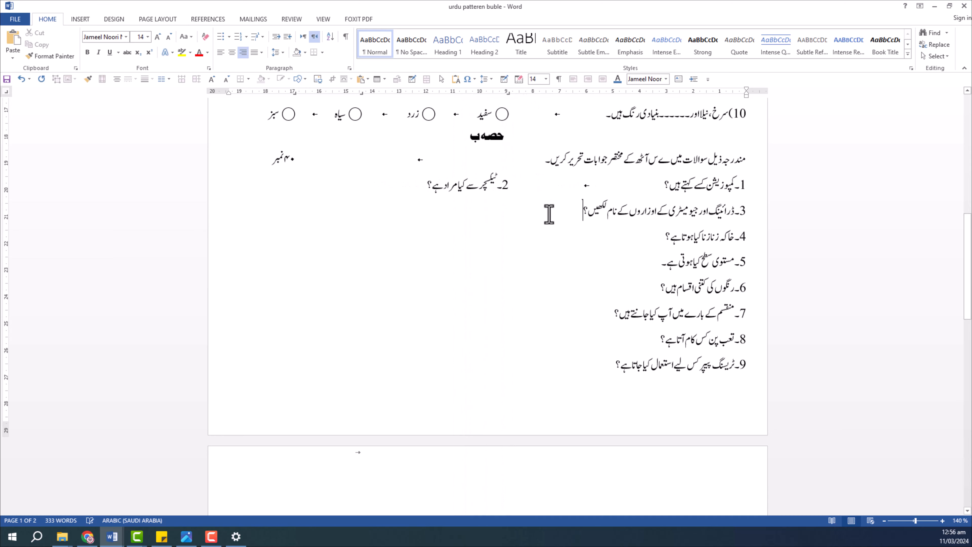
key("Delete")
key("Tab")
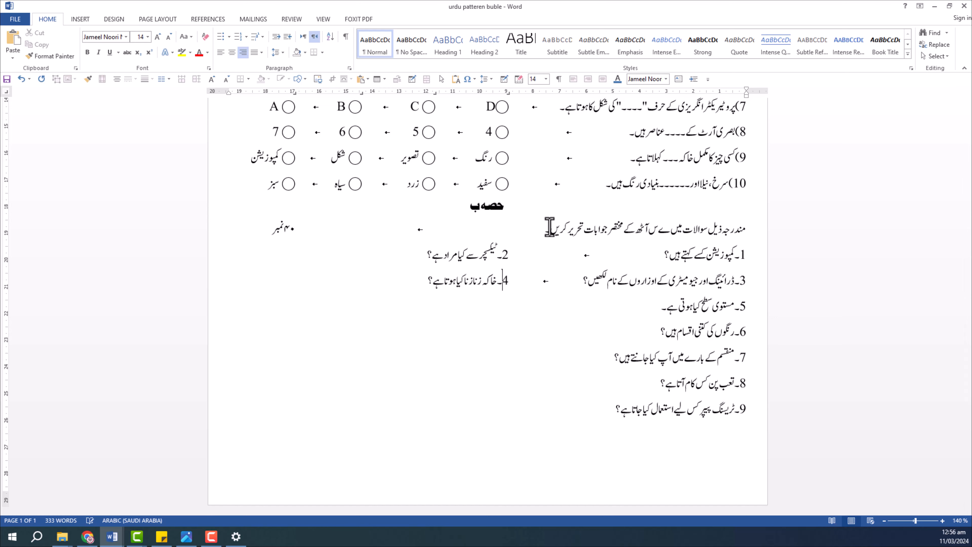
key("Delete")
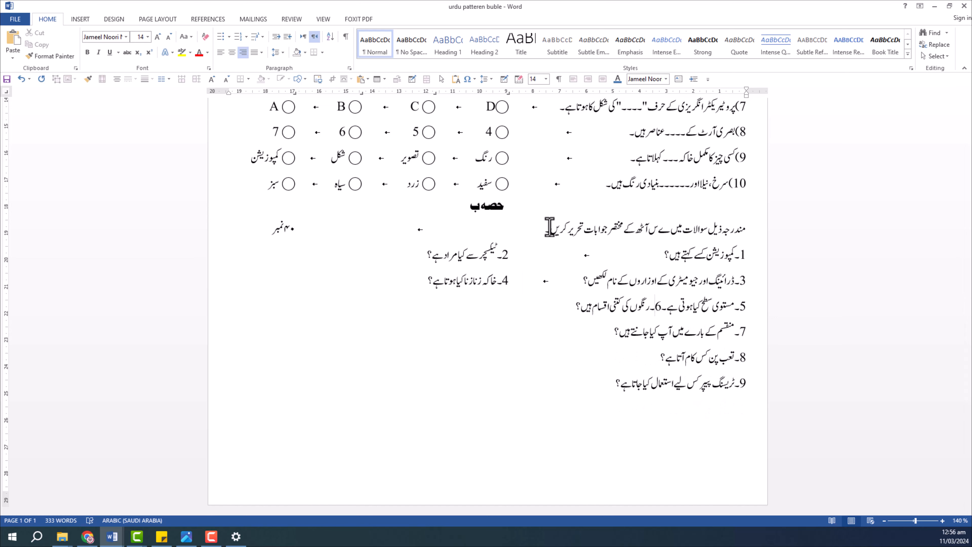
key("Tab")
key("Down")
key("Delete")
key("Tab")
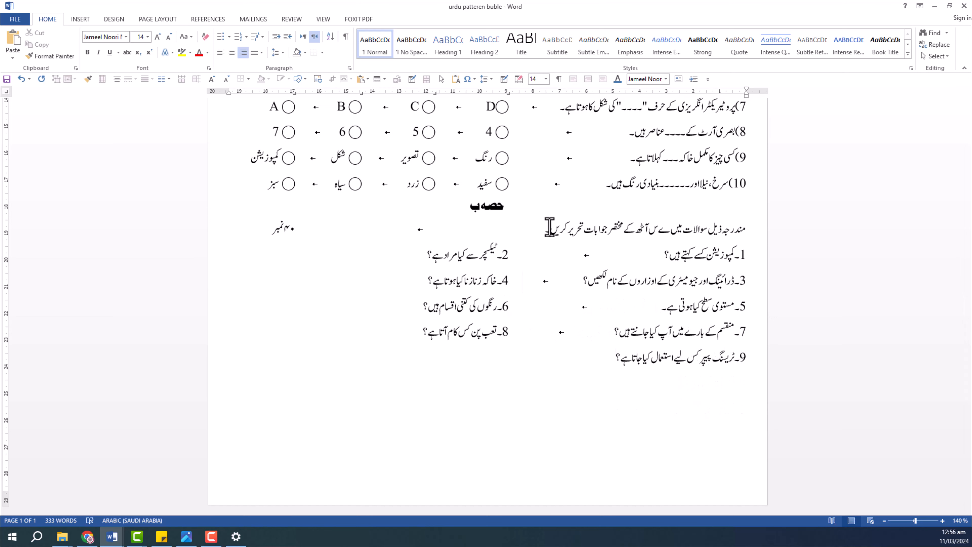
scroll(549, 226, "up", 3, "ctrl")
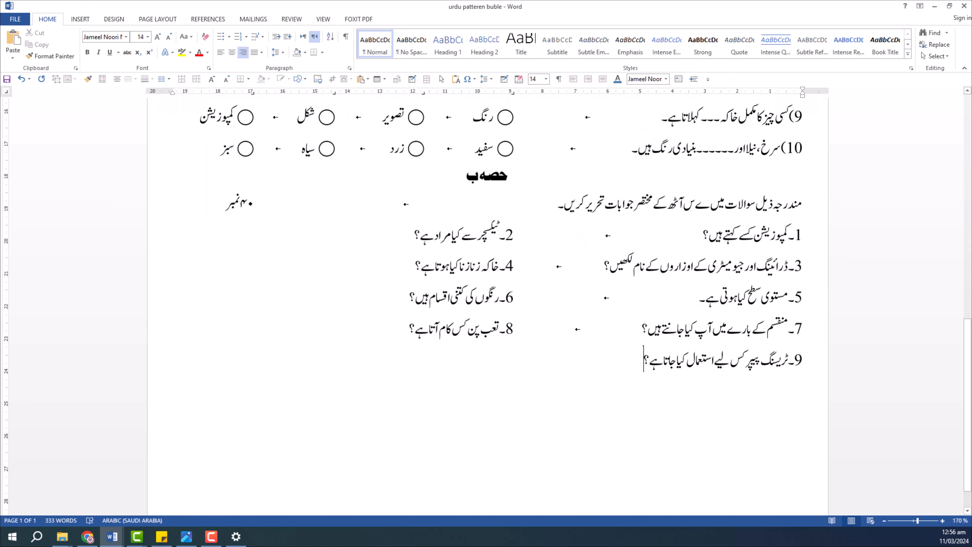
scroll(539, 370, "up", 10)
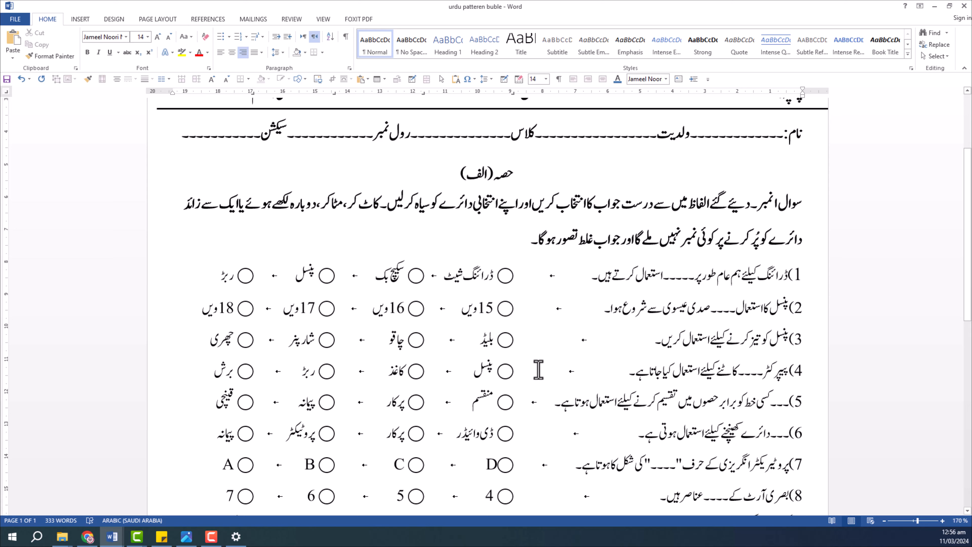
scroll(538, 369, "down", 2, "ctrl")
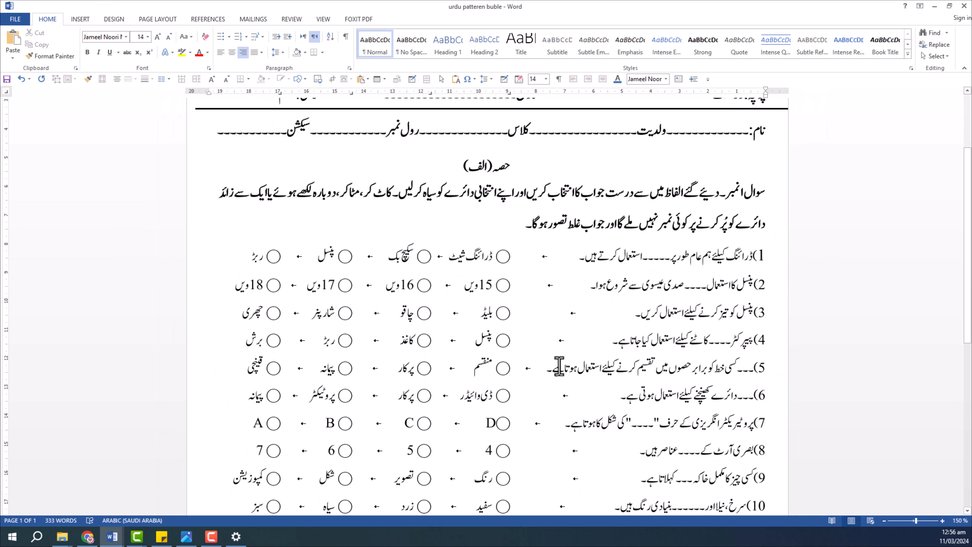
Set the line spacing of the "حصہ ب" instruction line and its nine questions to 1.0.
scroll(558, 367, "down", 3, "ctrl")
scroll(567, 367, "down", 8)
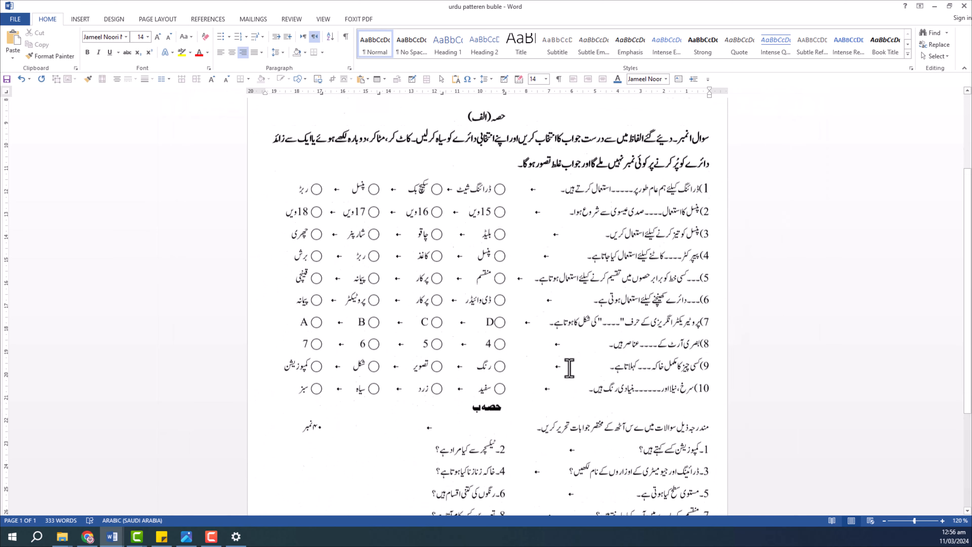
left_click(569, 369)
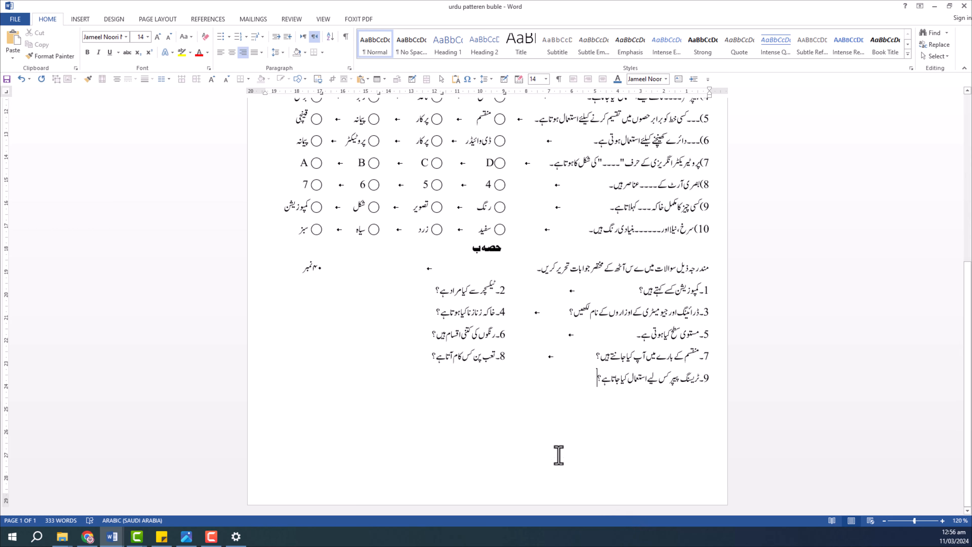
scroll(612, 408, "up", 5, "ctrl")
scroll(616, 407, "up", 5, "ctrl")
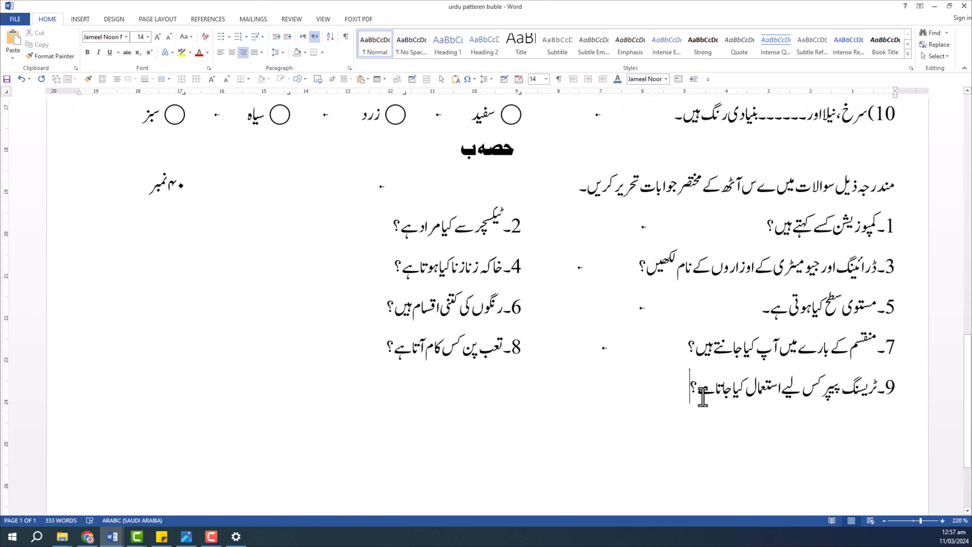
left_click_drag(674, 396, 891, 177)
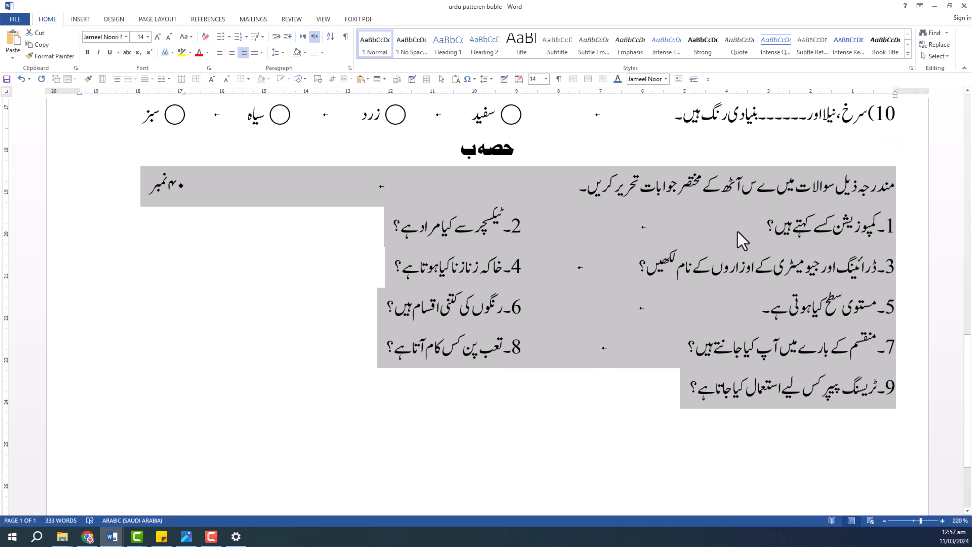
left_click(275, 52)
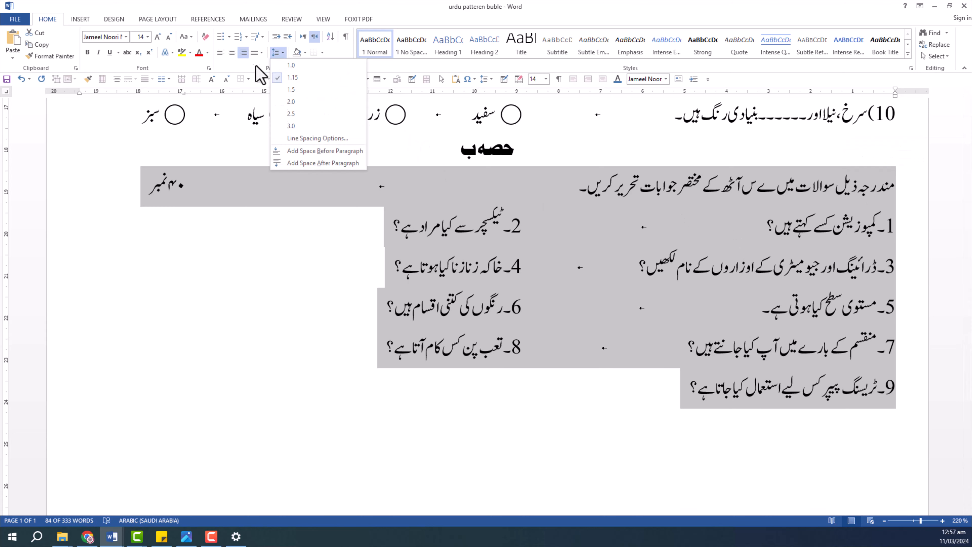
left_click(297, 68)
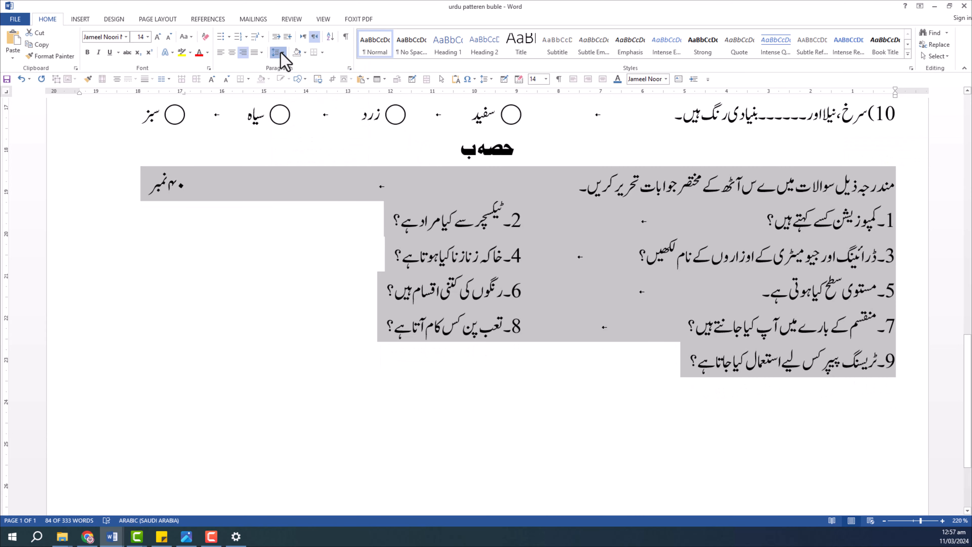
left_click(280, 52)
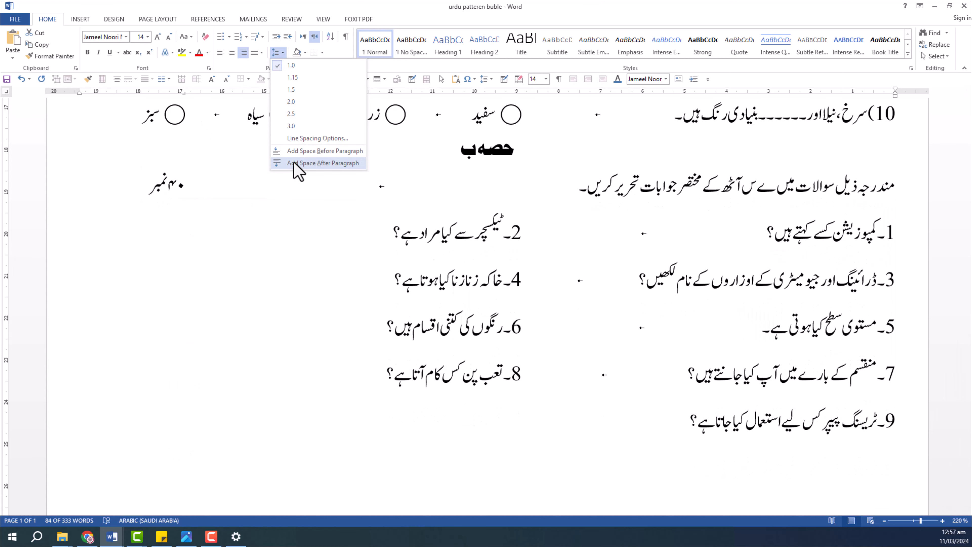
left_click(489, 332)
left_click(499, 331)
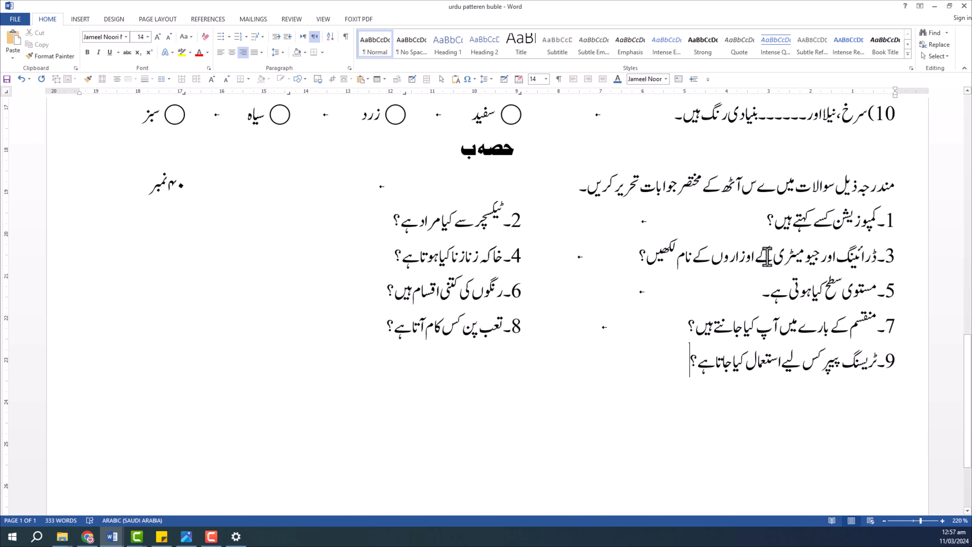
Switch the line spacing of the "حصہ ب" instruction line and questions to Multiple with a value slightly tighter than single.
left_click(892, 194, "shift")
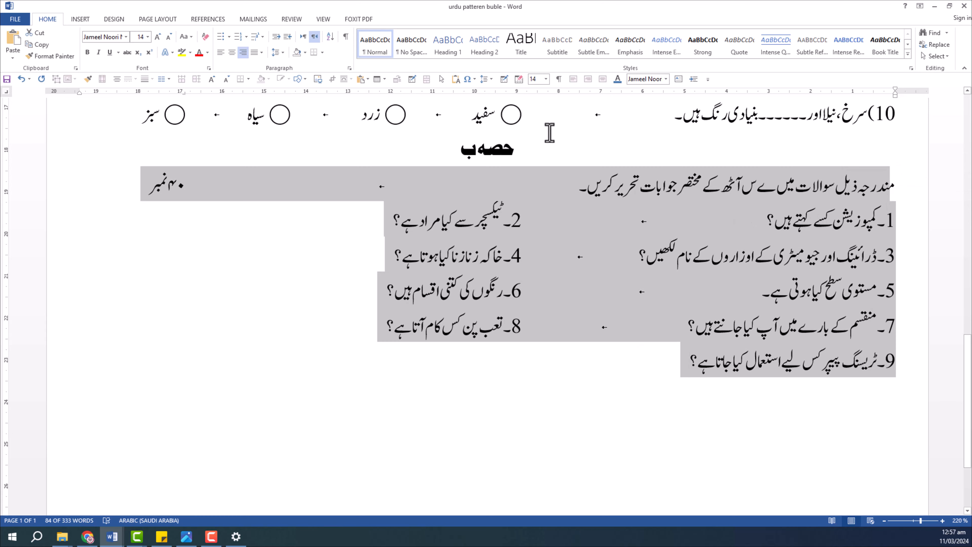
left_click(277, 53)
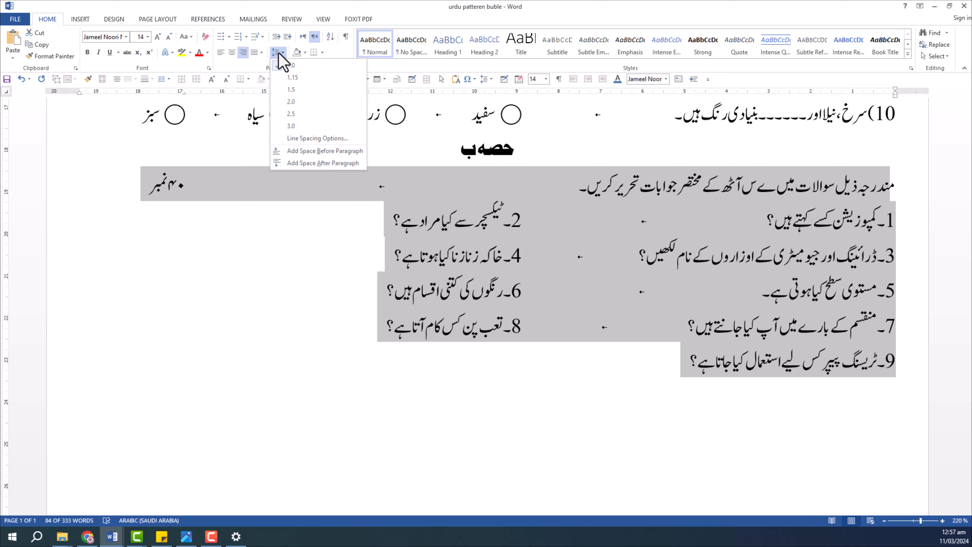
left_click(311, 140)
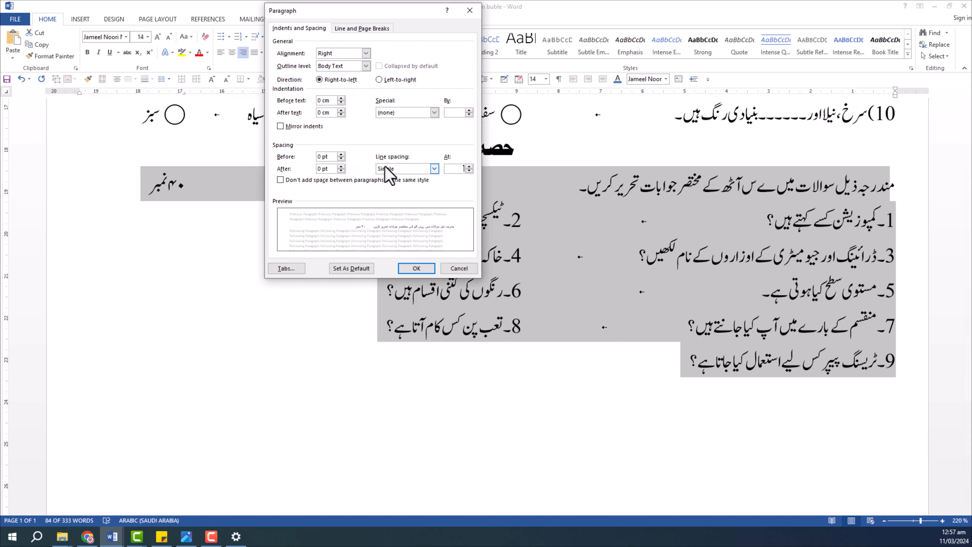
left_click(401, 170)
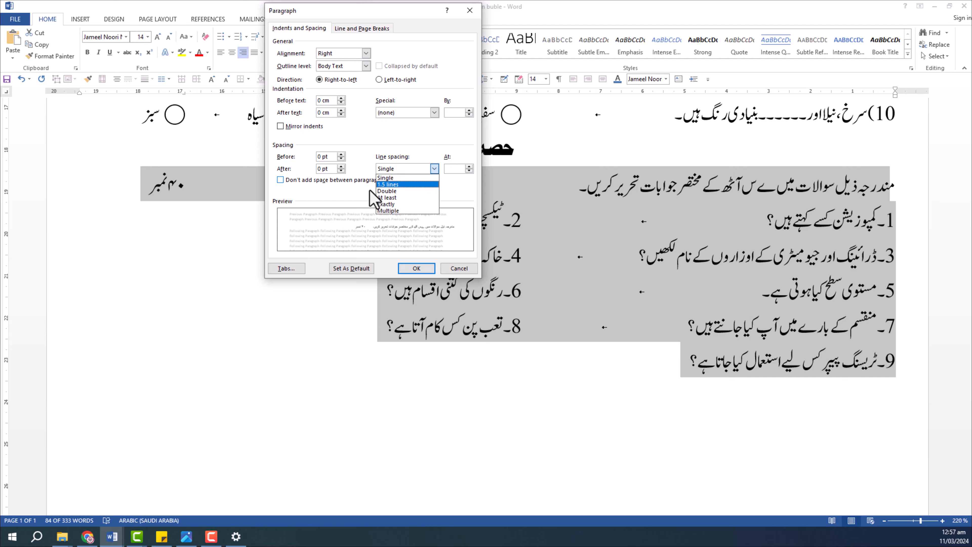
left_click(387, 211)
double_click(462, 169)
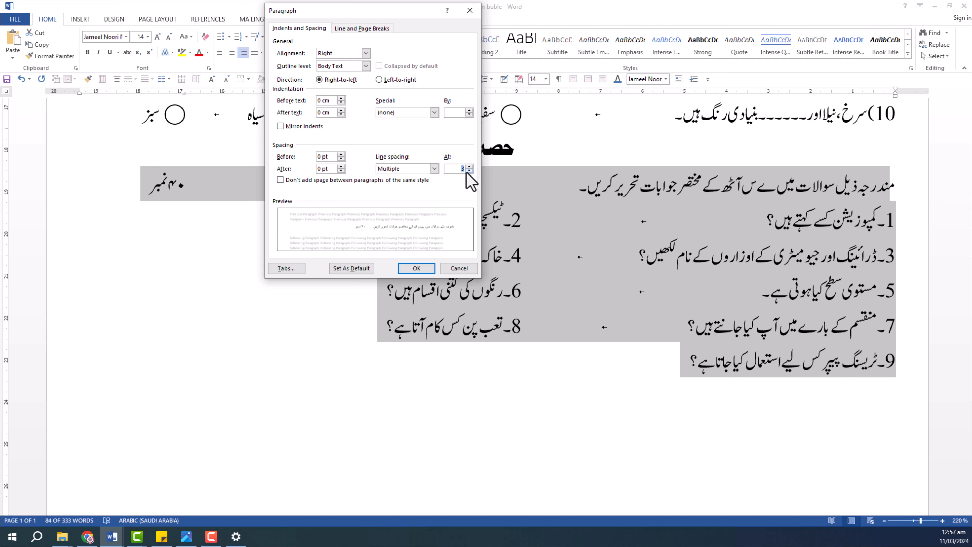
left_click_drag(364, 18, 396, 42)
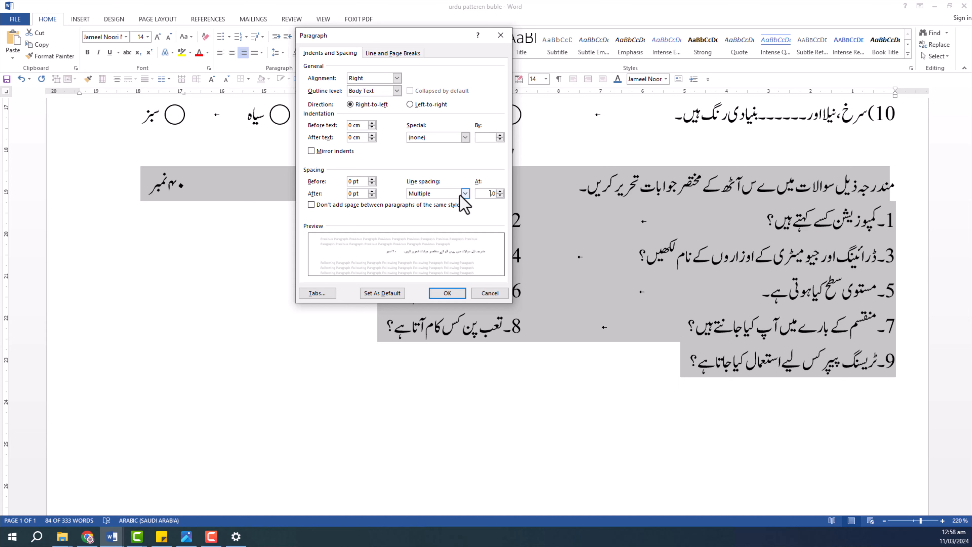
left_click(446, 294)
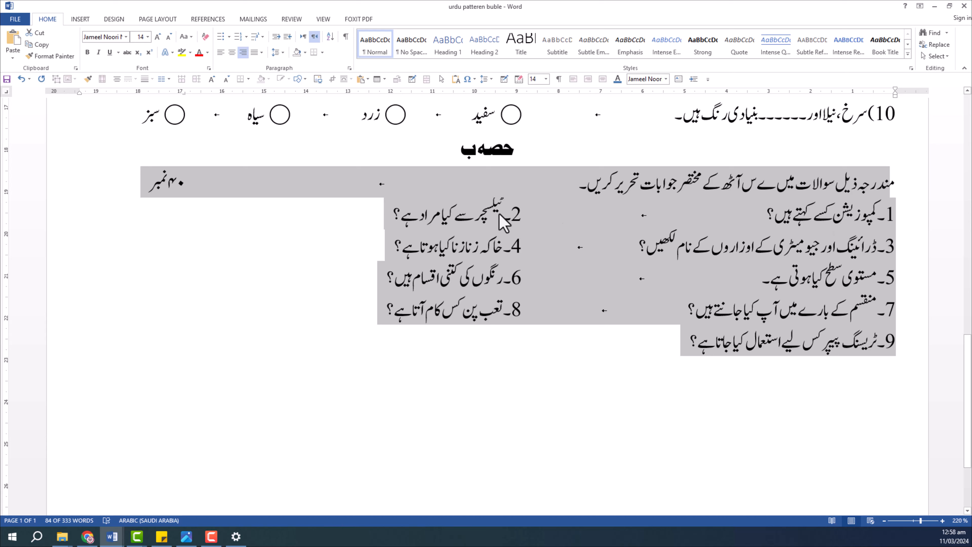
Tighten the Multiple line spacing of the "حصہ ب" text to 0.8 and check the page in the print preview.
left_click(277, 52)
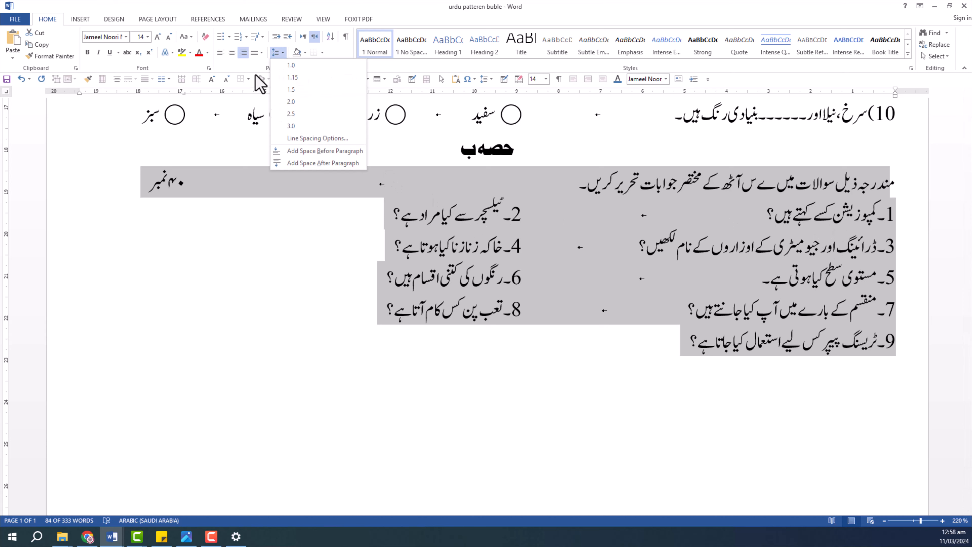
left_click(317, 138)
double_click(484, 193)
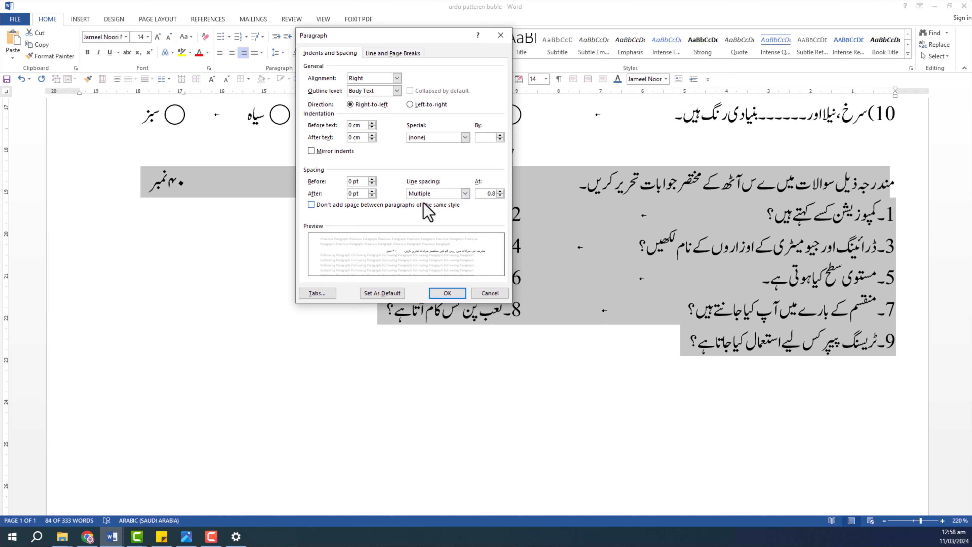
left_click(444, 293)
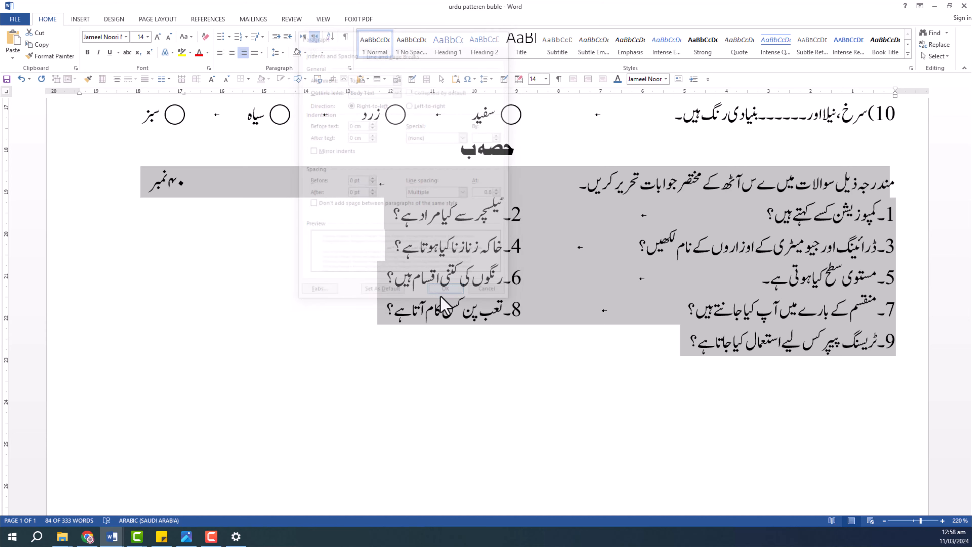
left_click(660, 220)
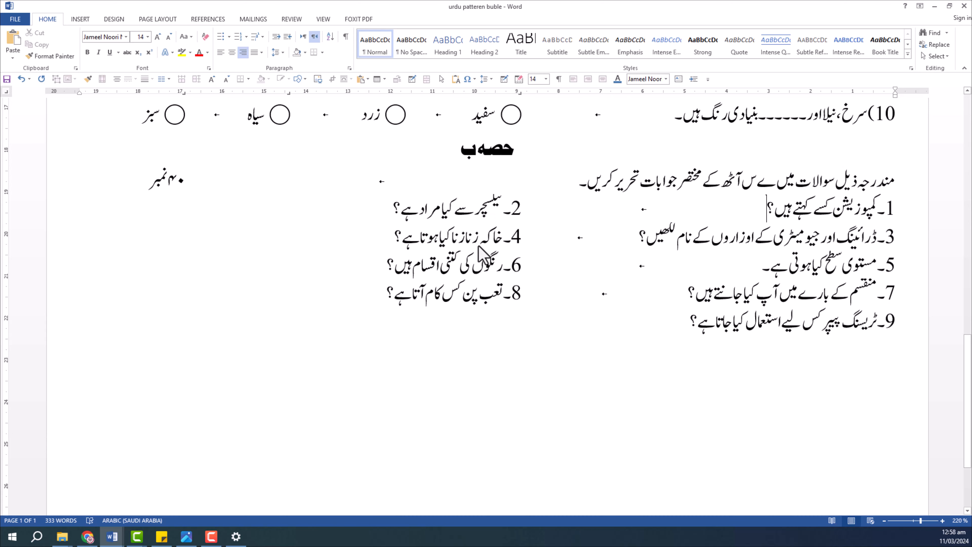
key("ctrl+p")
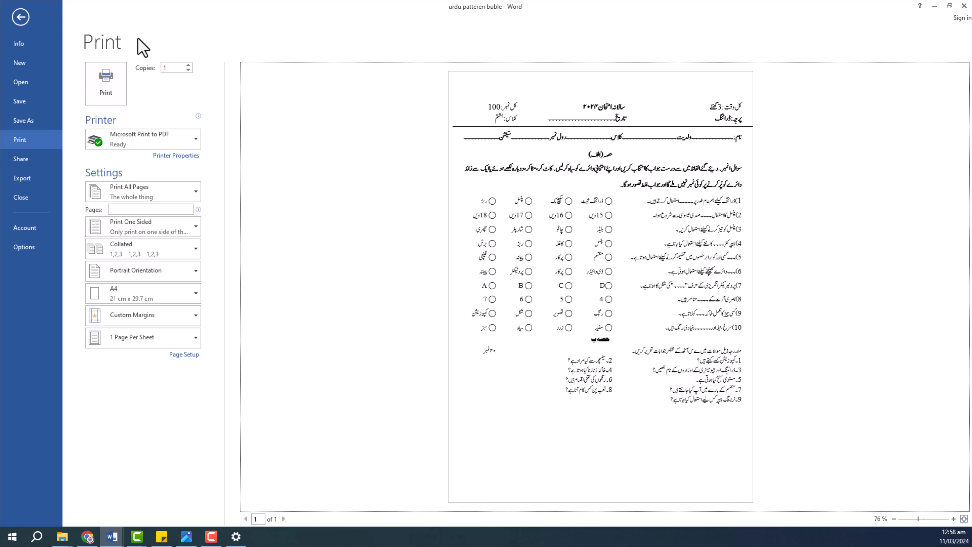
left_click(22, 18)
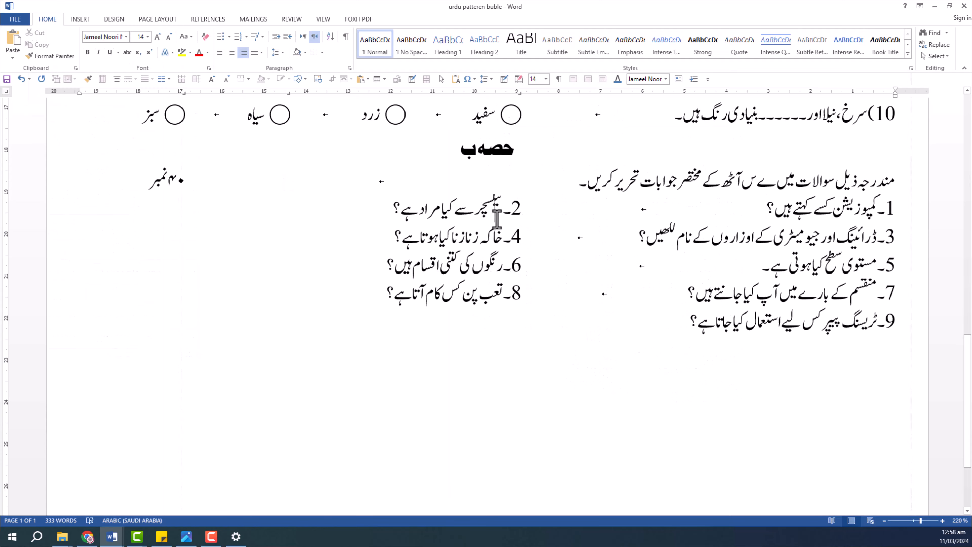
Change the font of the word "ٹیکسچر" in question 2 to Al Qalam Quran Majeed 2.
double_click(489, 209)
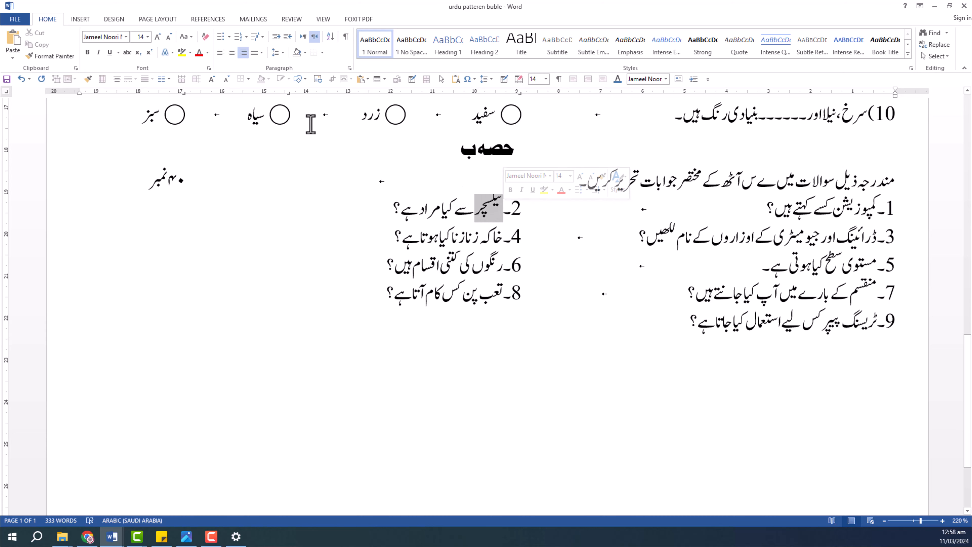
left_click(126, 36)
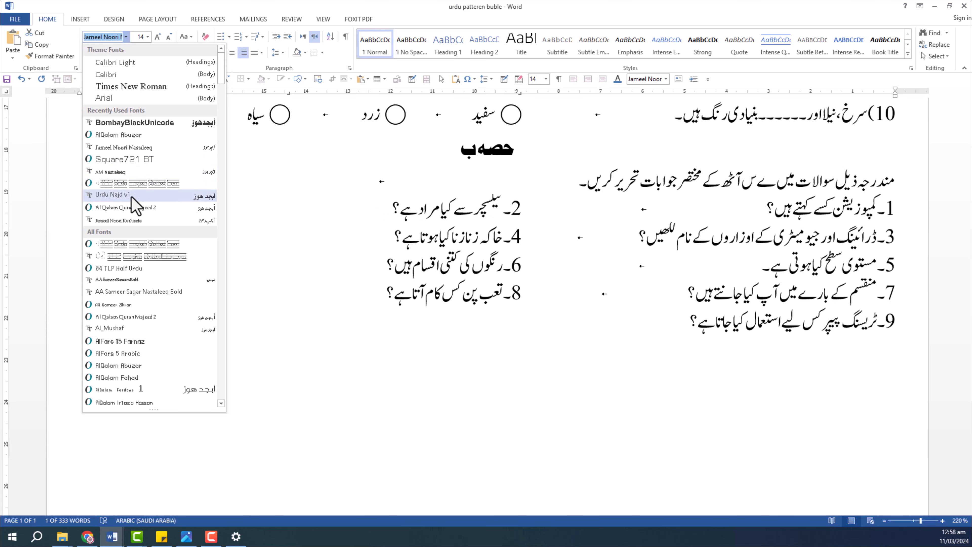
key("Escape")
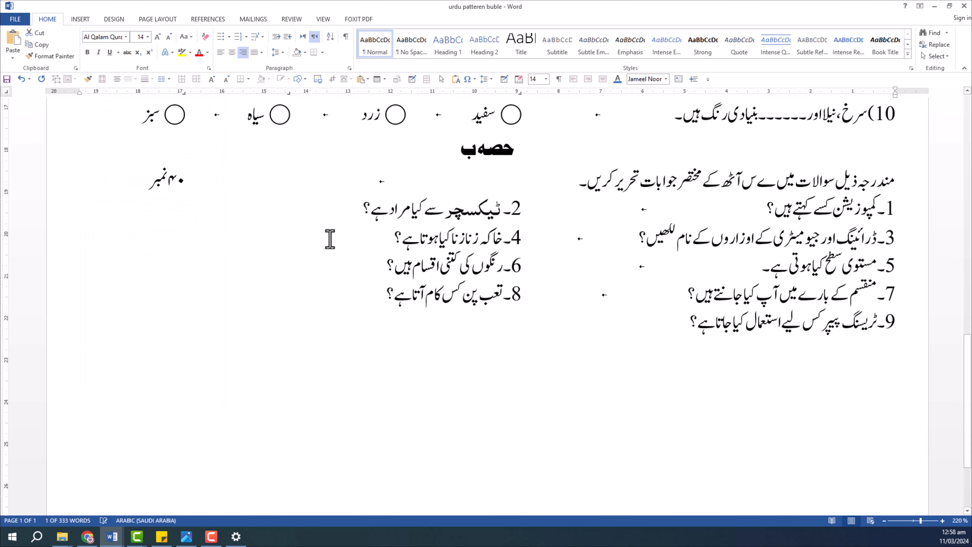
Below question 9, add the heading "حصہ ج" and the note "نوٹ: مندرجہ زیل سوالات میں سے چار کے تفصیلی جوابات تحریر کریں۔".
left_click(674, 328)
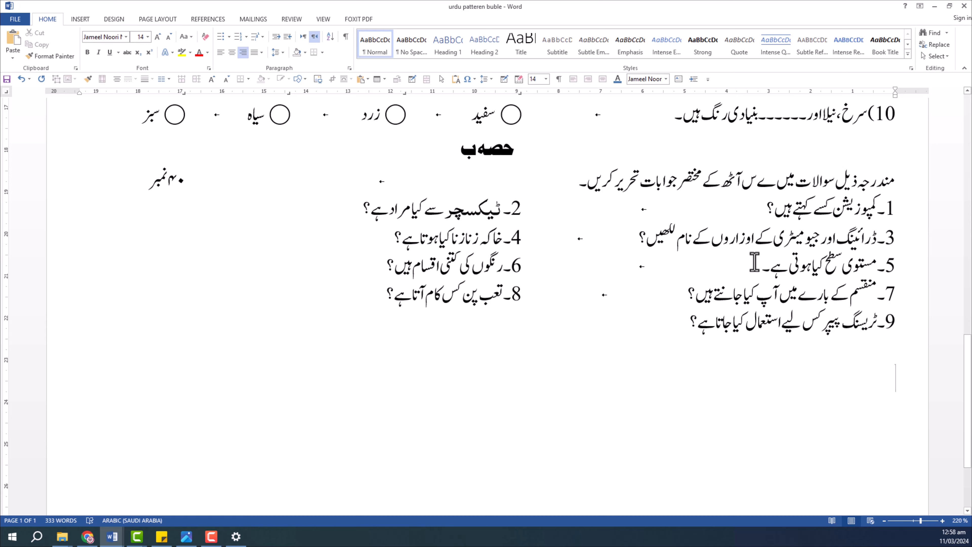
key("alt+Tab")
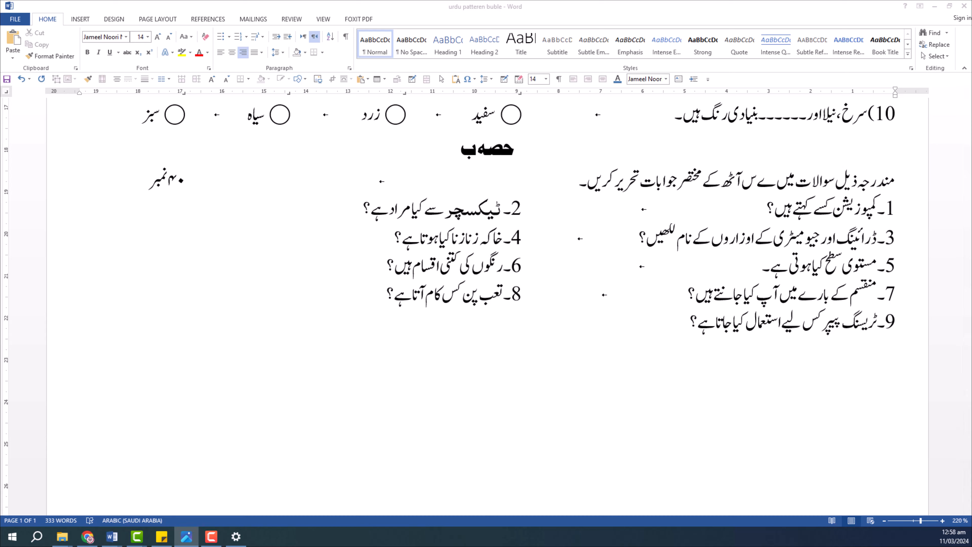
left_click(566, 389)
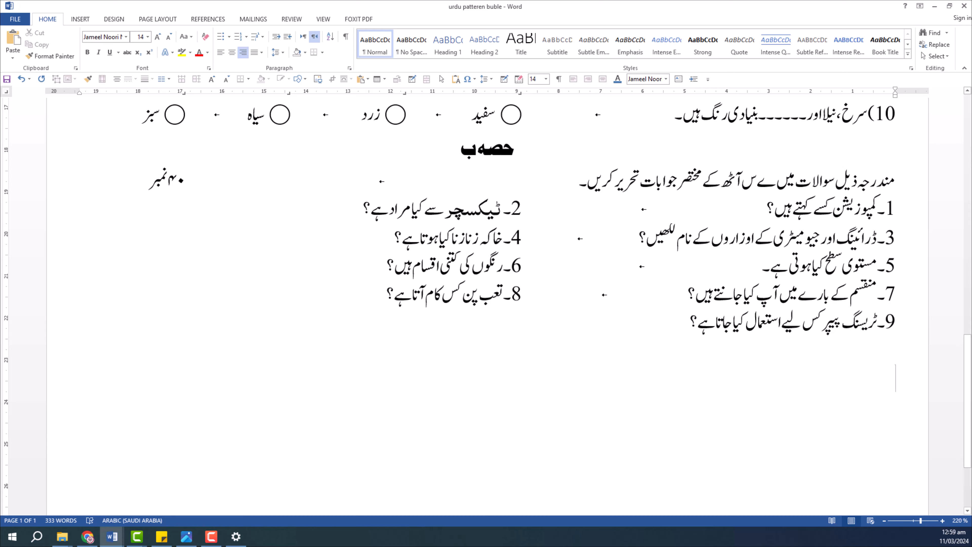
type("حصہ ج")
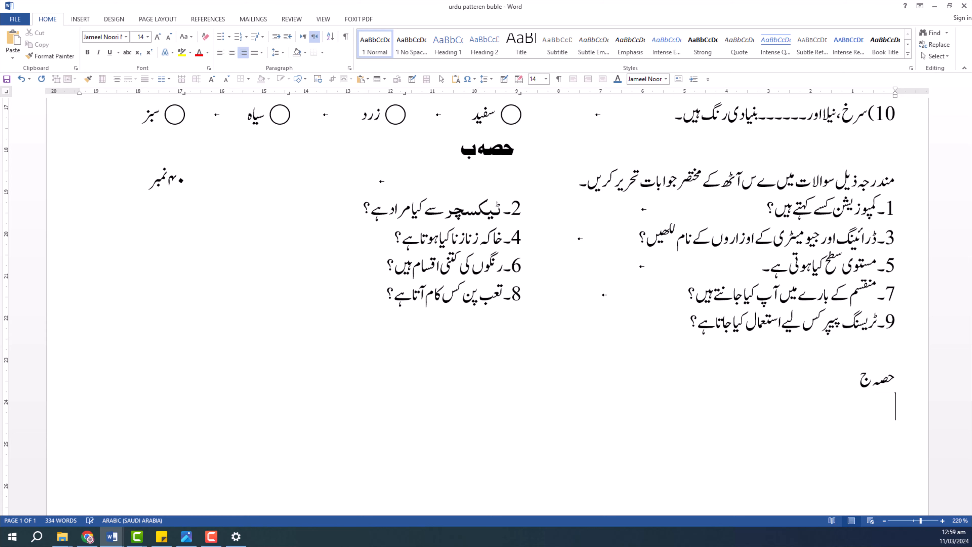
type(" مندرجہ ذیل سوالات میں سے چار کے تفصیلی جوابات تحریر کریں۔")
key("Return")
Add question 1 "ایک گلدان بنائیں اور رنگ بھریں۔" and question 2 "آئس کریم بنائیں اور رنگ بھریں۔" under the note.
type("1۔ایک گل")
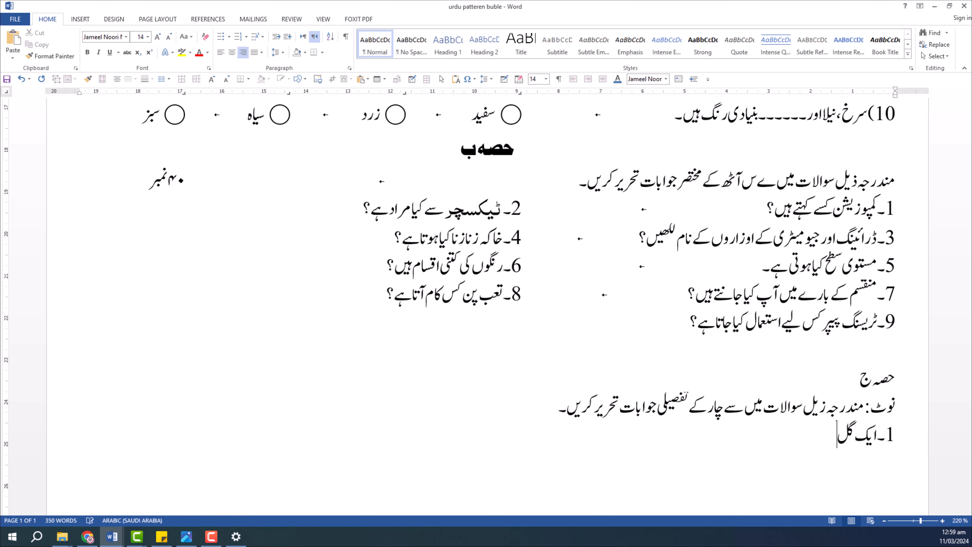
type("دان بنائیں اور رنگ بھریں۔")
key("Return")
type("2۔آئس کریم بنائیں اور رنگ بھریں۔")
key("Return")
Add question 3 "ایک پتنگ بنائیں اور رنگ بھریں۔", question 4 "ایک شمع بنائیں اور رنگ بھریں۔" and question 5 "ناشپاتی بنائیں اور رنگ بھریں۔".
type("3")
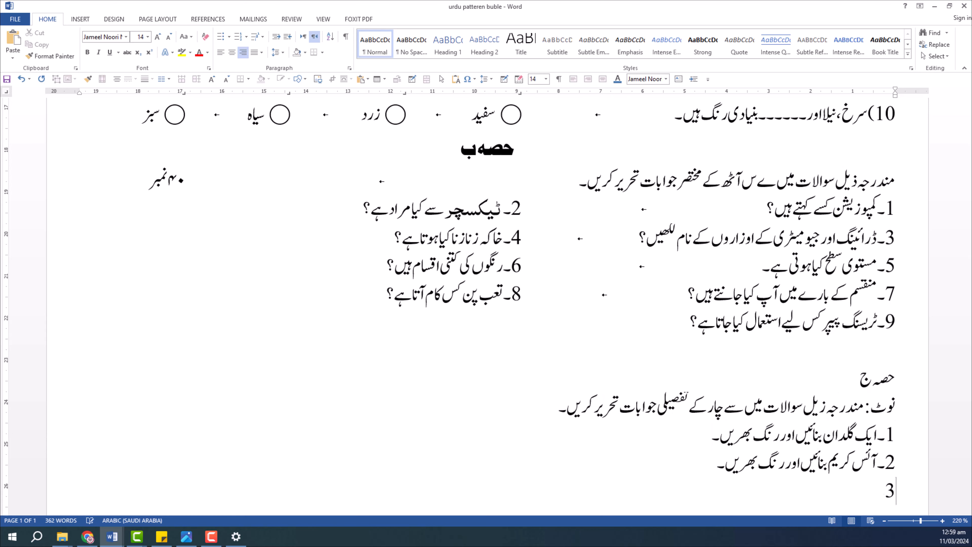
type("۔ایک پتنگ بنائیں اور رنگ بھریں۔")
key("Return")
type("4۔ایک شمع بنائیں اور رنگ بھریں۔")
key("Return")
type("5۔ناشپاتی بنائیں اور رنگ بھریں۔")
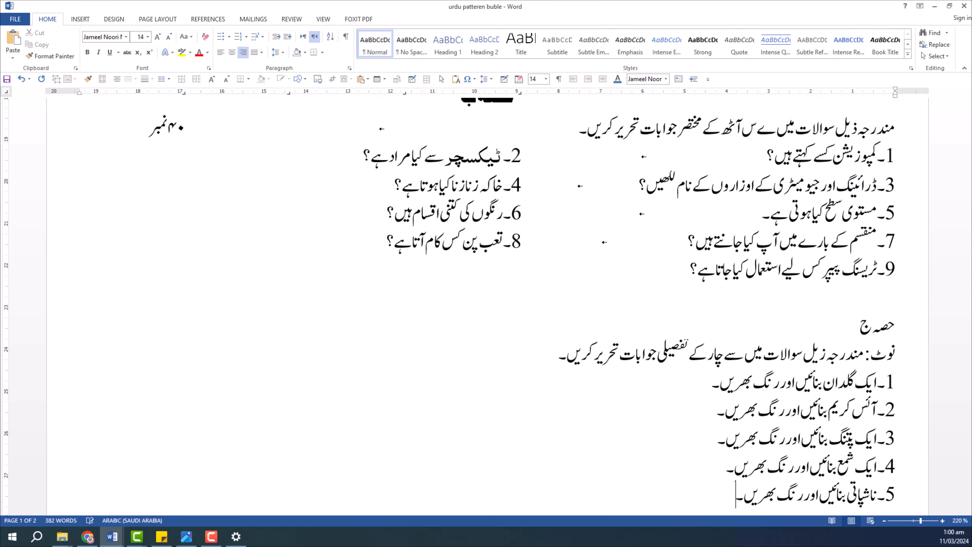
Delete the empty paragraphs after question 5 of حصہ ج to remove the blank second page.
scroll(581, 388, "down", 4)
scroll(581, 389, "down", 3)
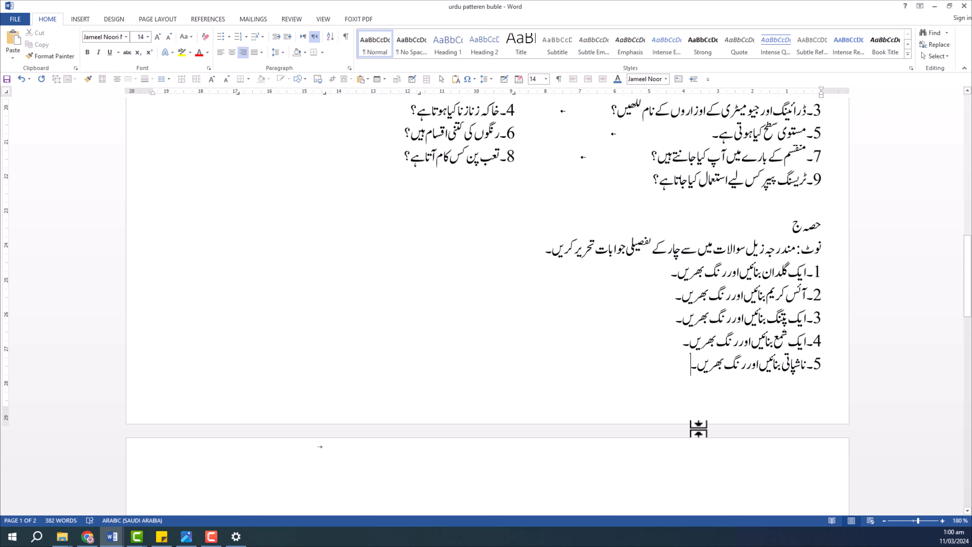
left_click(662, 467)
scroll(662, 467, "down", 2)
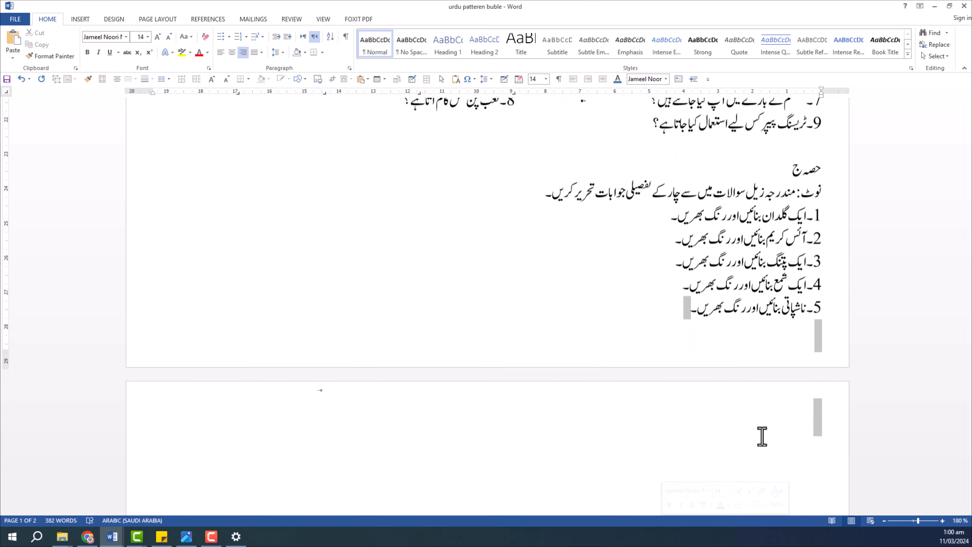
scroll(761, 430, "down", 6)
scroll(661, 289, "up", 5)
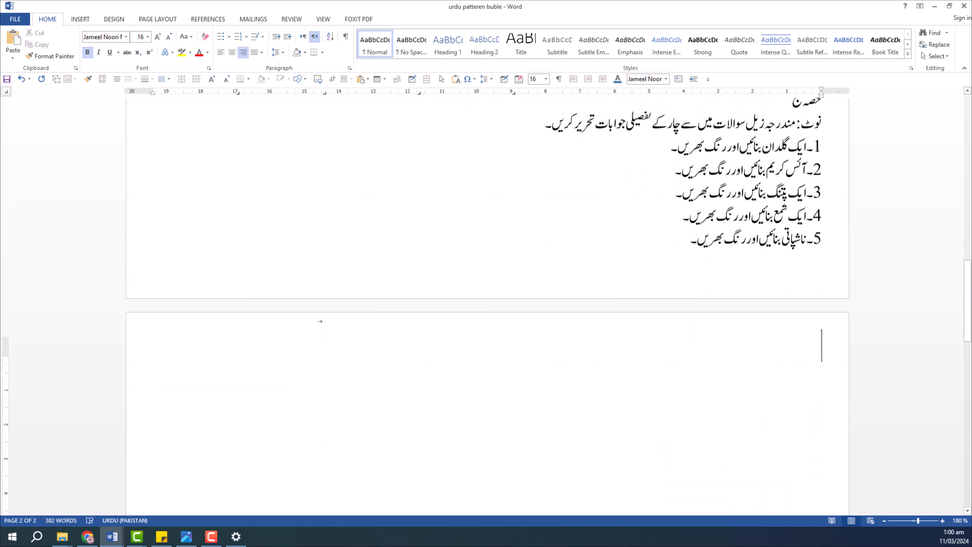
left_click_drag(661, 289, 641, 425)
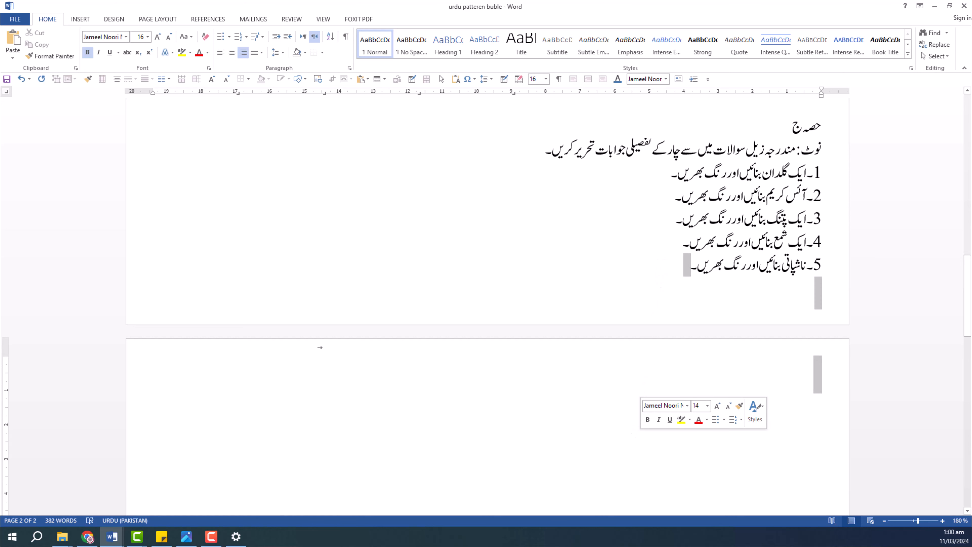
left_click(590, 359)
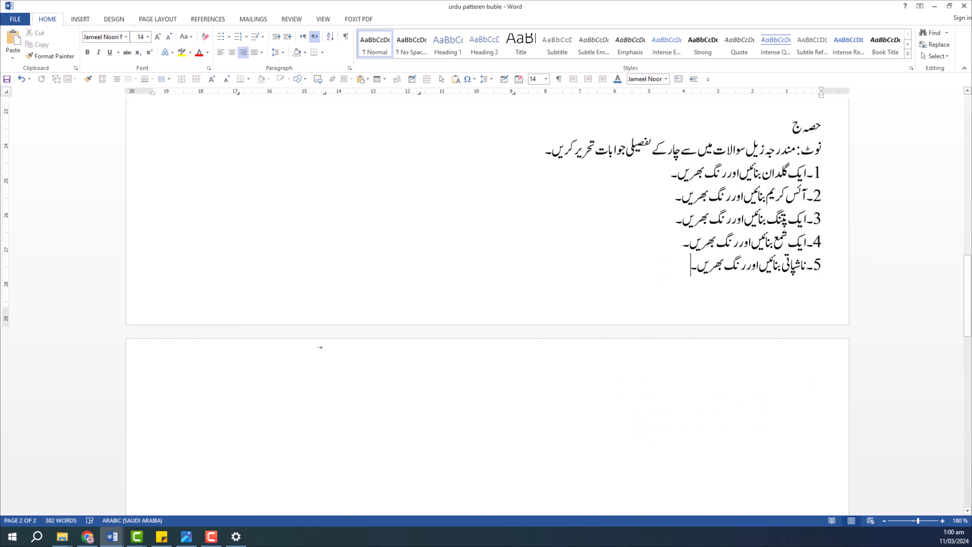
key("shift+Down")
key("Delete")
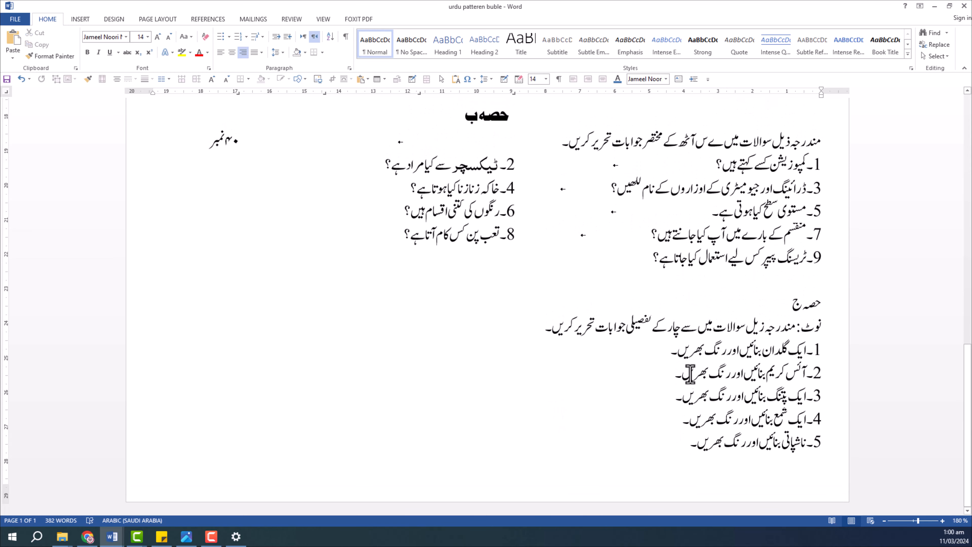
left_click_drag(677, 453, 769, 339)
left_click(577, 262)
left_click_drag(713, 185, 735, 252)
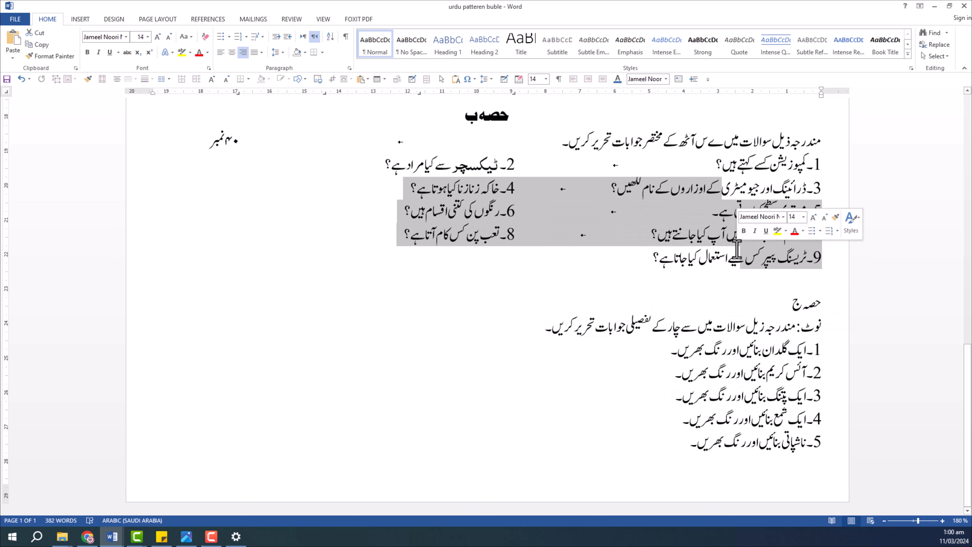
left_click(688, 250)
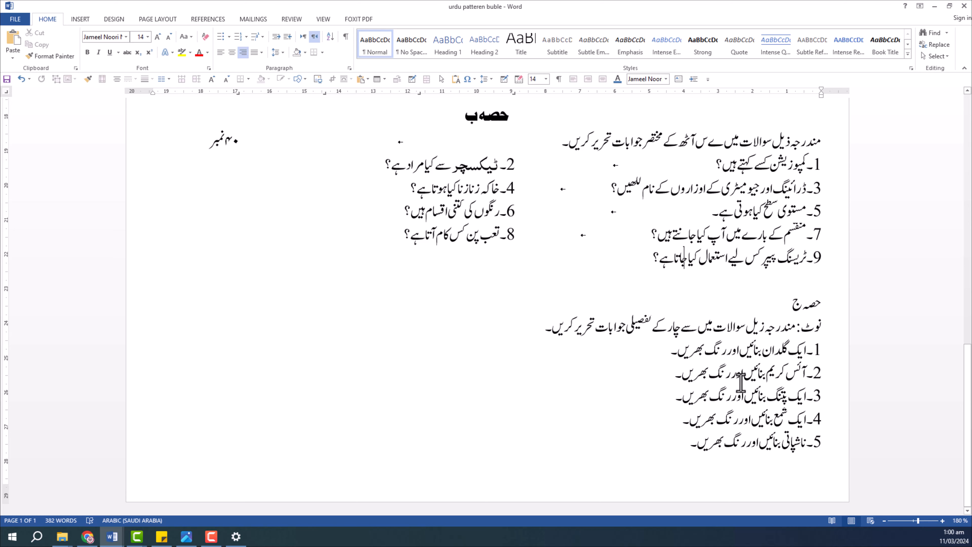
Copy the formatting of the "حصہ ب" heading onto the "حصہ ج" heading with Format Painter.
left_click_drag(786, 305, 820, 305)
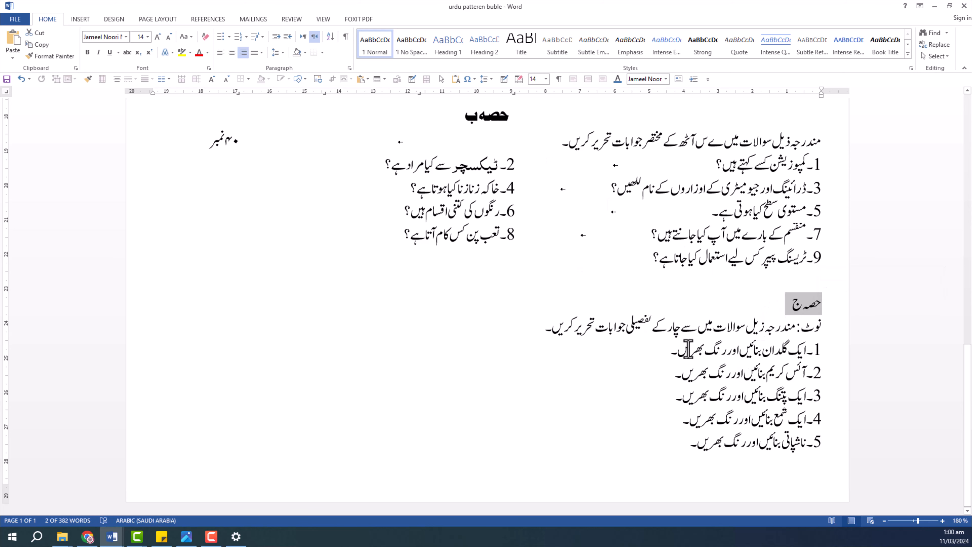
scroll(569, 284, "up", 1)
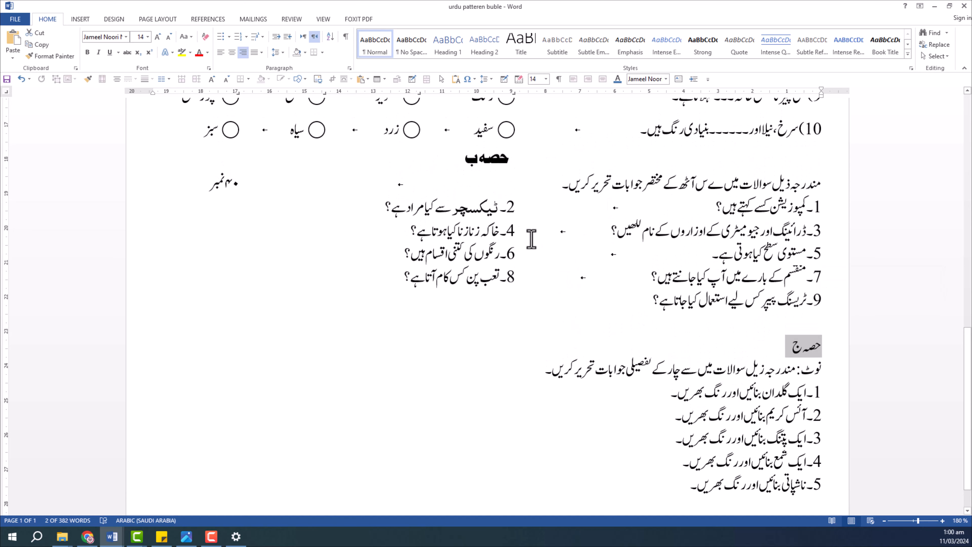
left_click(486, 158)
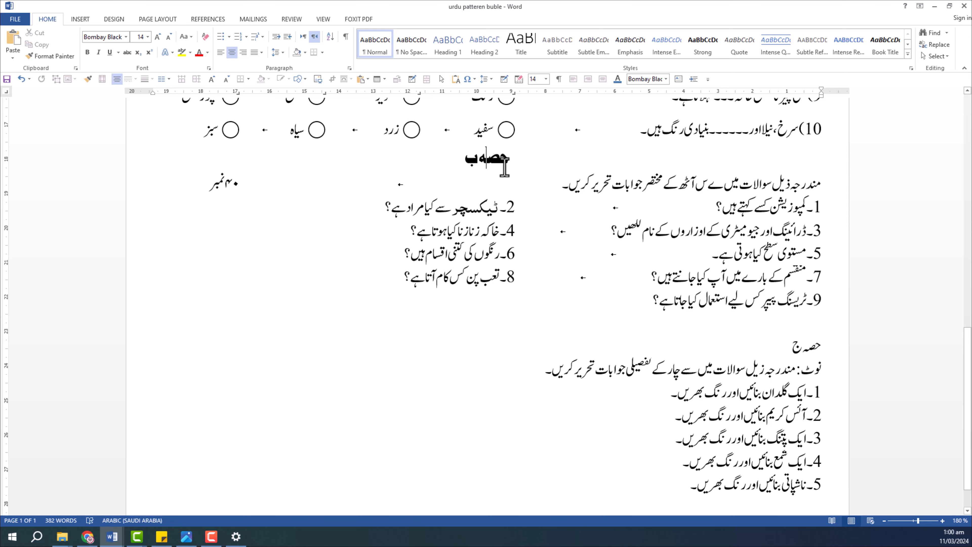
left_click(49, 55)
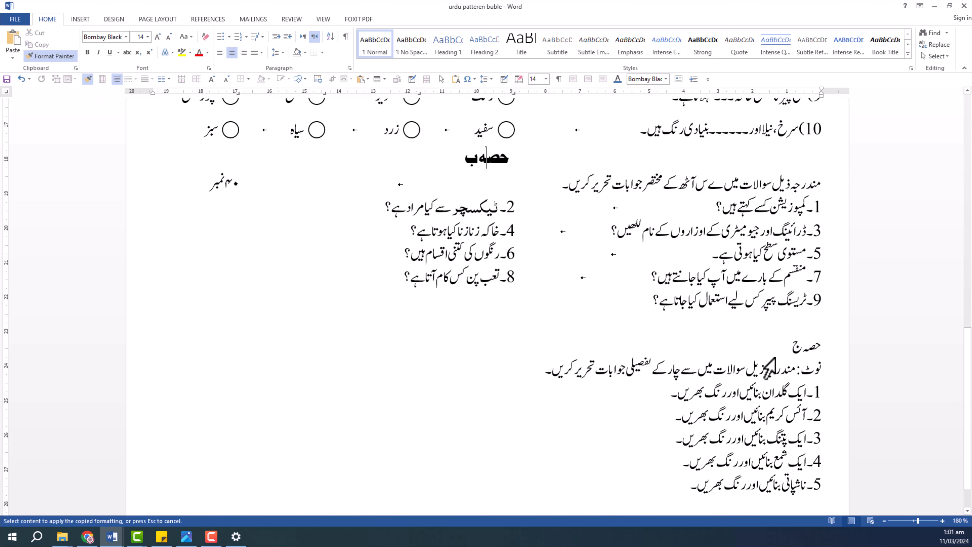
left_click_drag(822, 347, 787, 349)
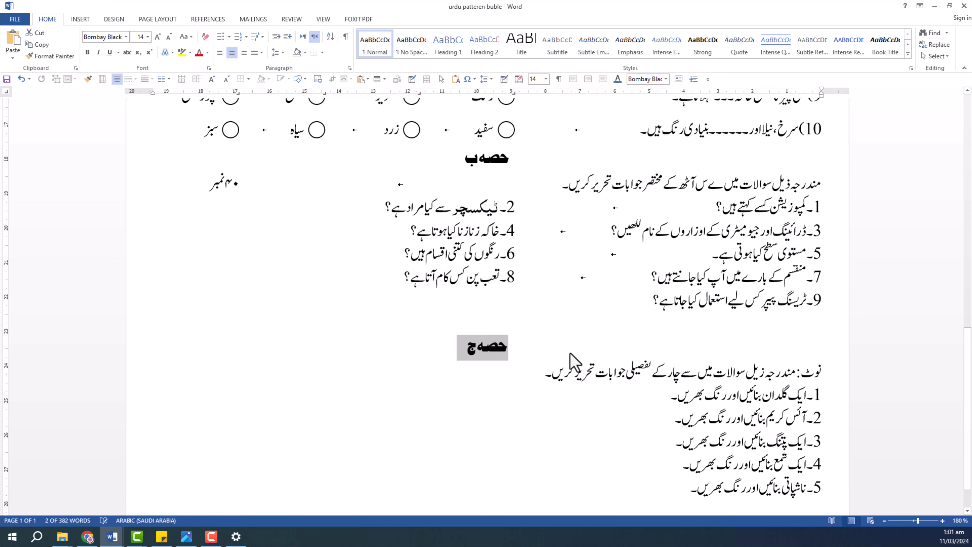
Delete the empty line between question 9 and the "حصہ ج" heading.
left_click(529, 327)
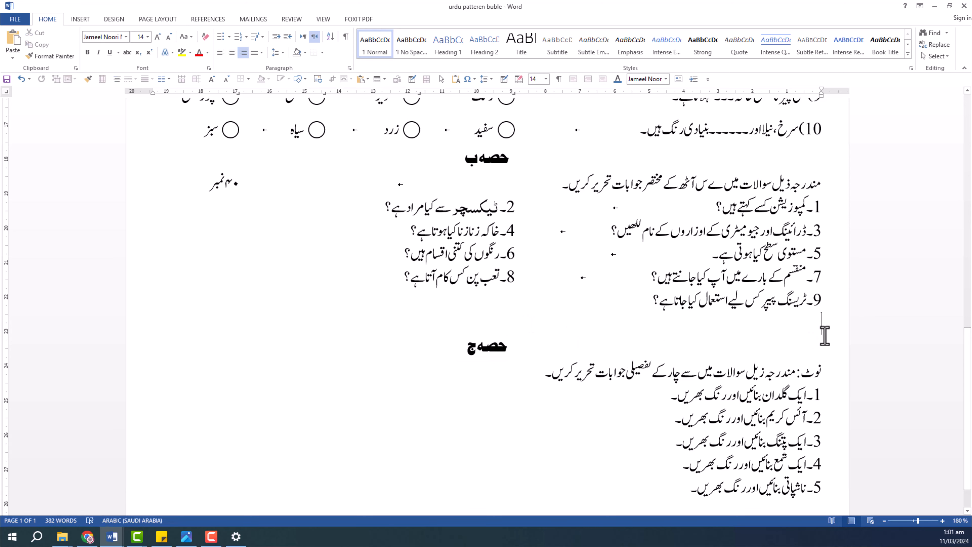
key("Delete")
scroll(500, 347, "down", 1)
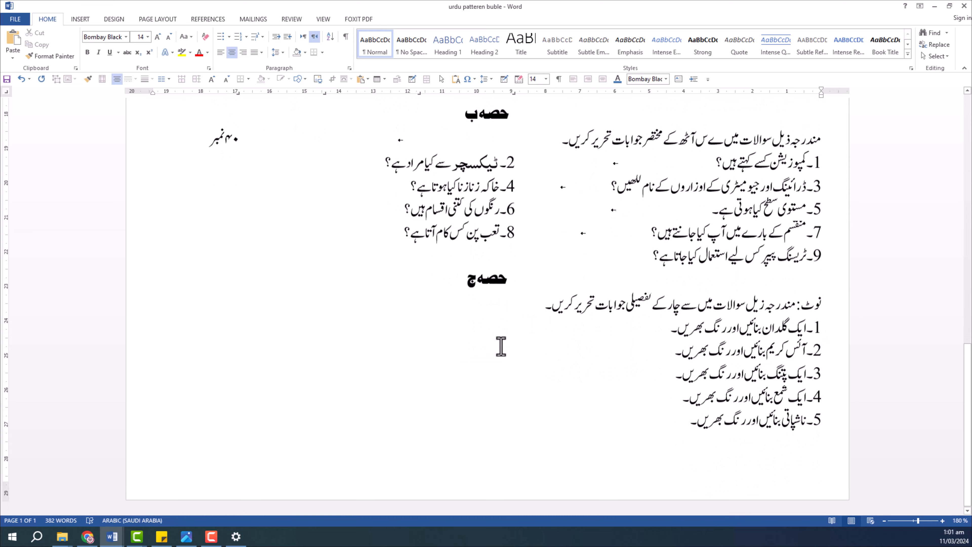
Review the whole paper, checking the header, multiple-choice questions, حصہ ب and حصہ ج for layout.
scroll(502, 347, "up", 10)
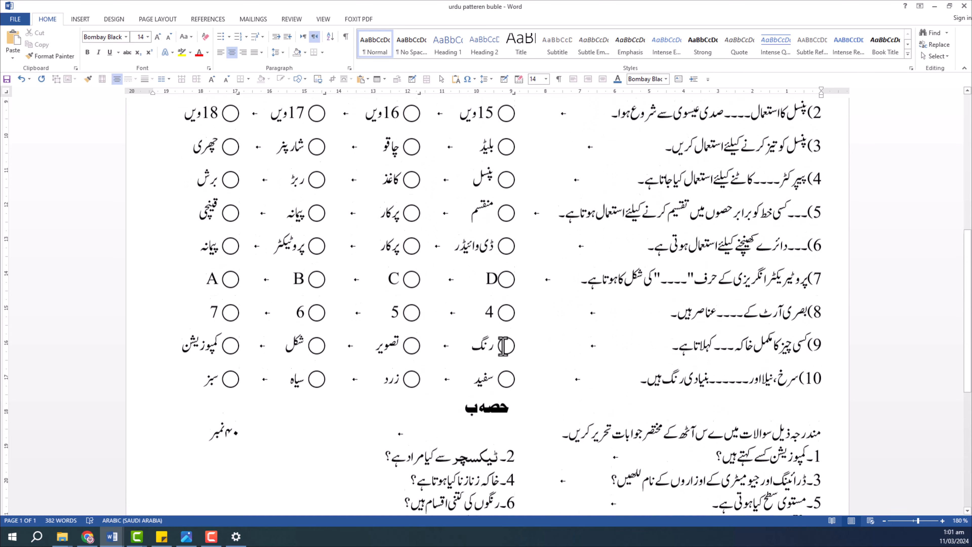
scroll(503, 347, "up", 3)
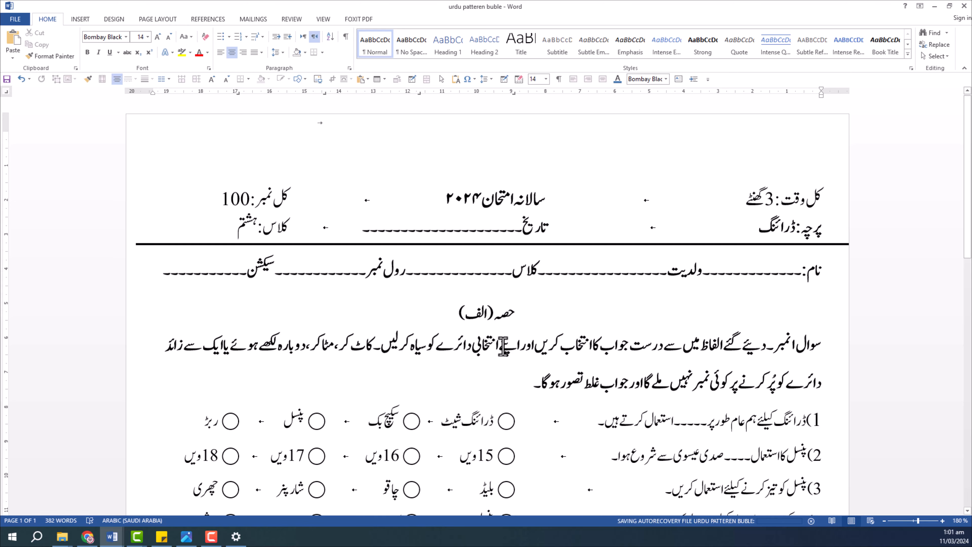
scroll(503, 347, "down", 5)
scroll(541, 358, "down", 5)
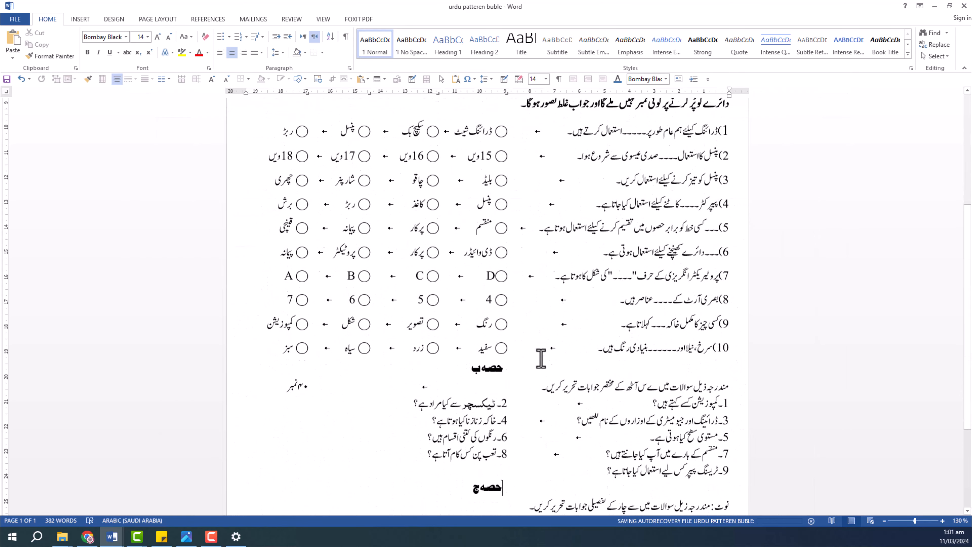
scroll(540, 359, "down", 3)
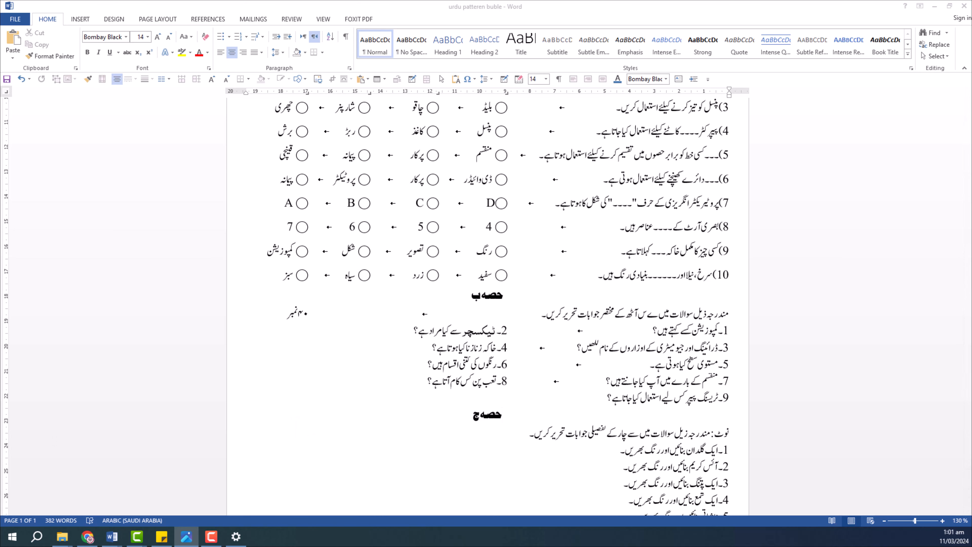
left_click(483, 431)
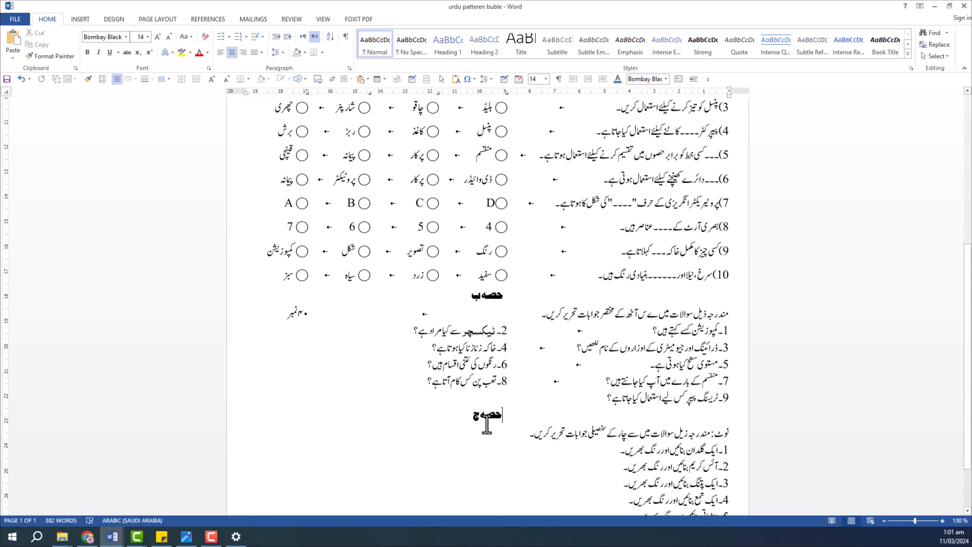
scroll(492, 425, "down", 1)
scroll(527, 398, "down", 1)
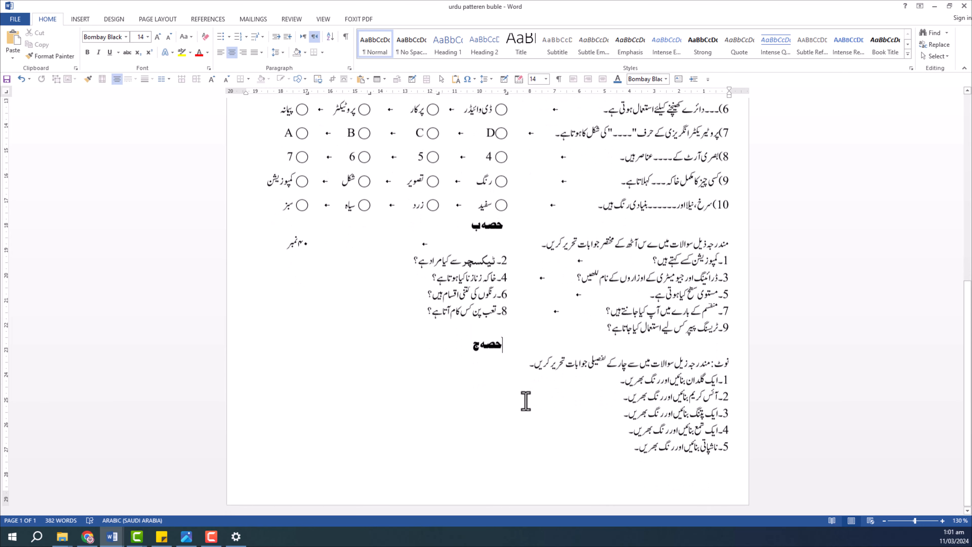
left_click(524, 378)
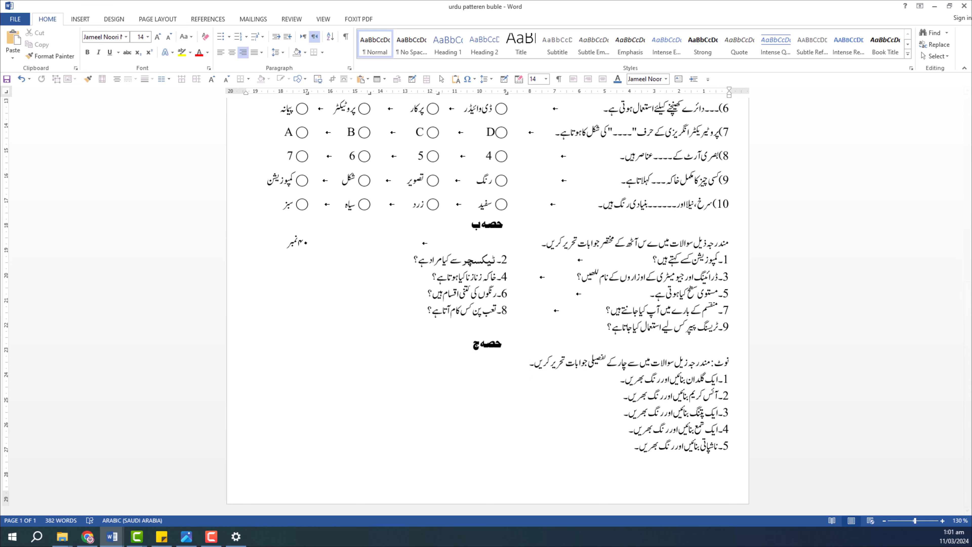
left_click(186, 536)
scroll(476, 232, "up", 7)
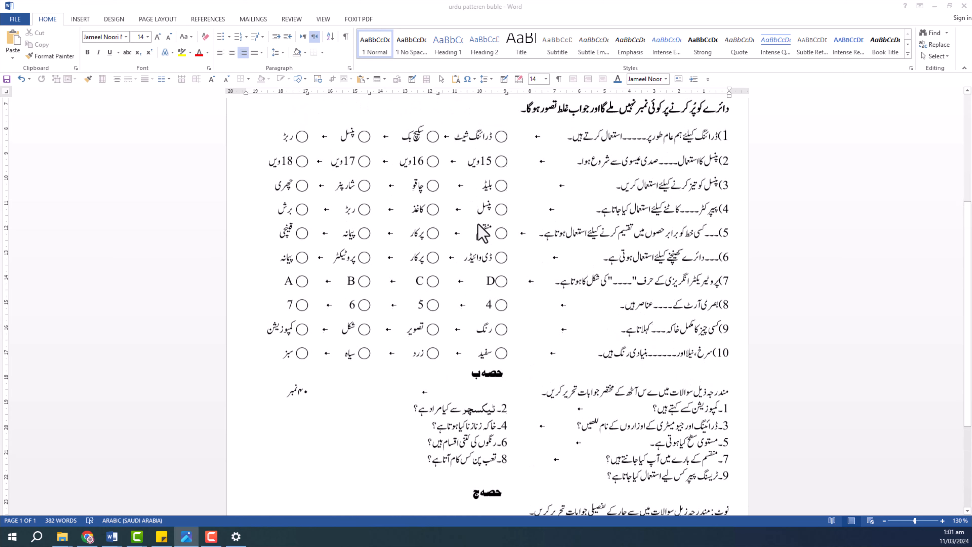
Centre the empty line above the exam header and set its font to BombayBlackUnicode.
left_click(495, 140)
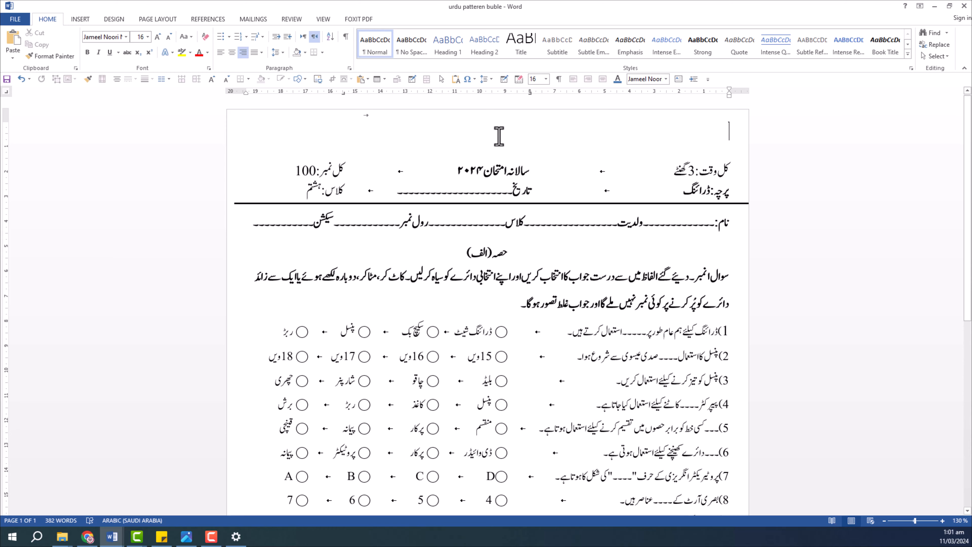
scroll(525, 187, "up", 3)
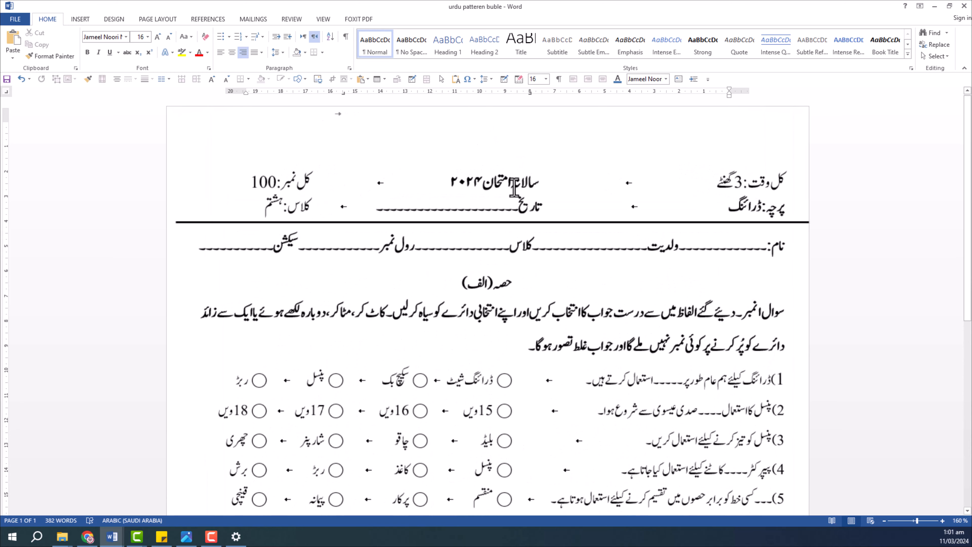
left_click(232, 52)
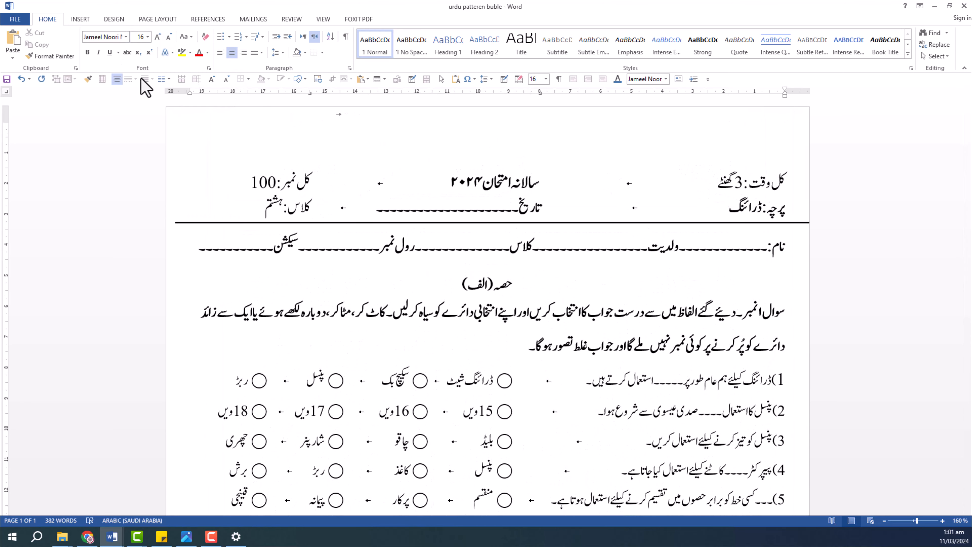
left_click(125, 37)
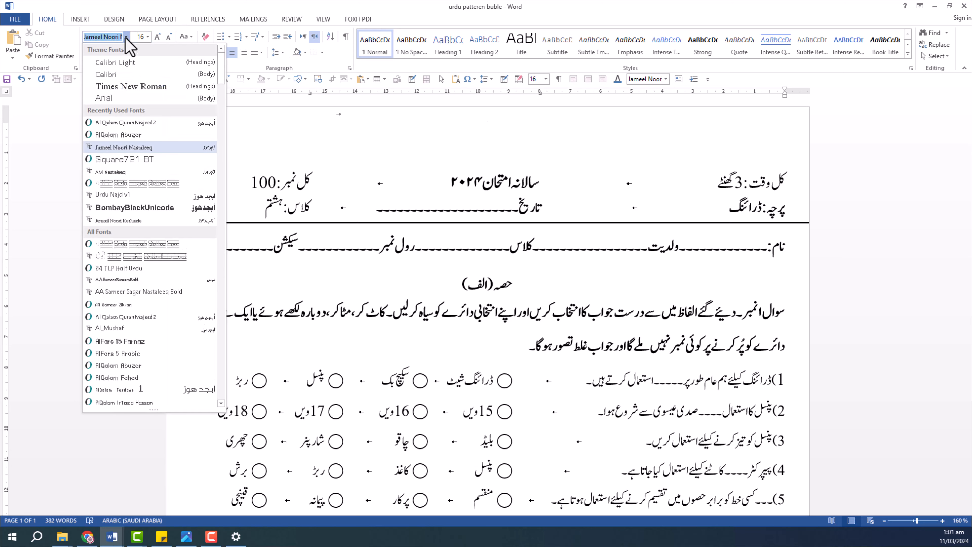
left_click(154, 210)
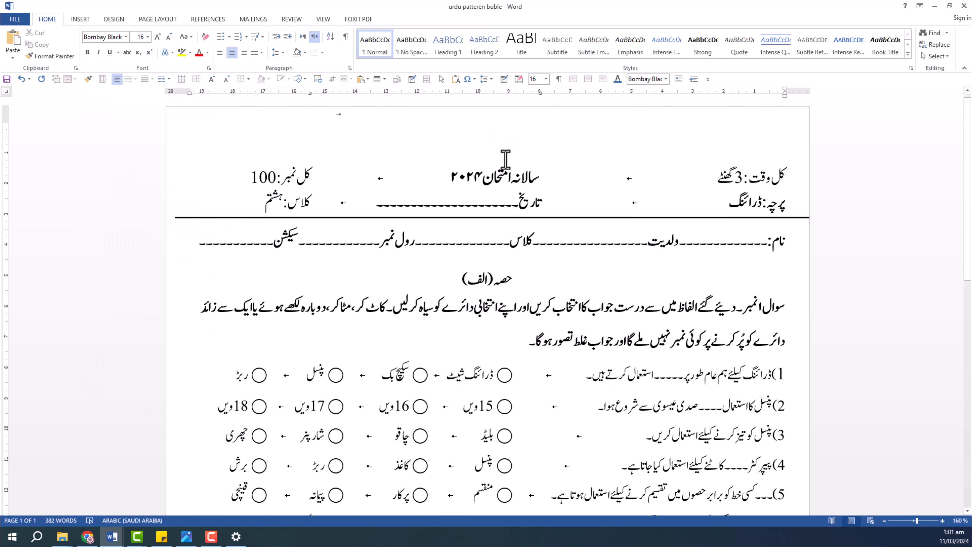
Enter the school title "ایم ایس ایجوکیشن نیٹ ورک" on the centred line above the exam header.
type("aim")
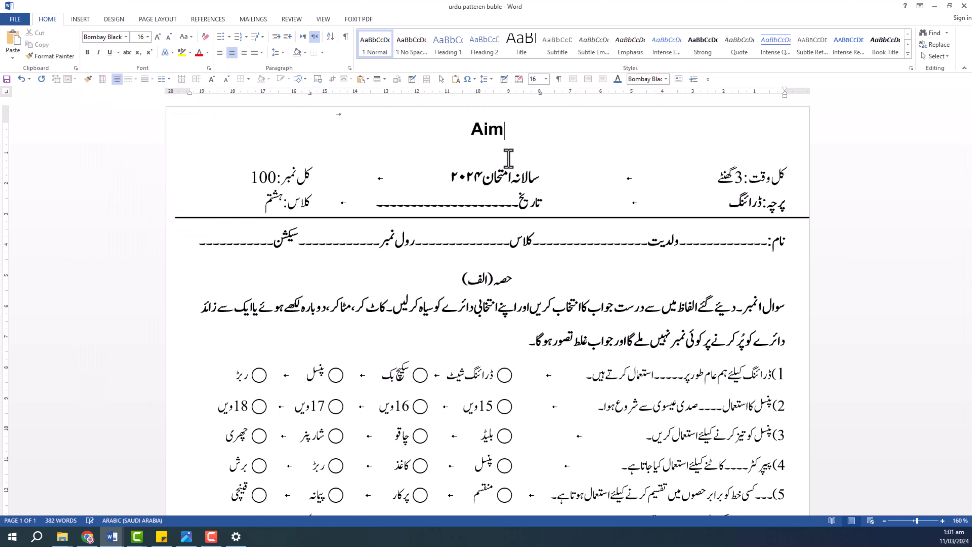
type("ایم اسی")
key("BackSpace")
key("BackSpace")
type("یس ایجوکیشن")
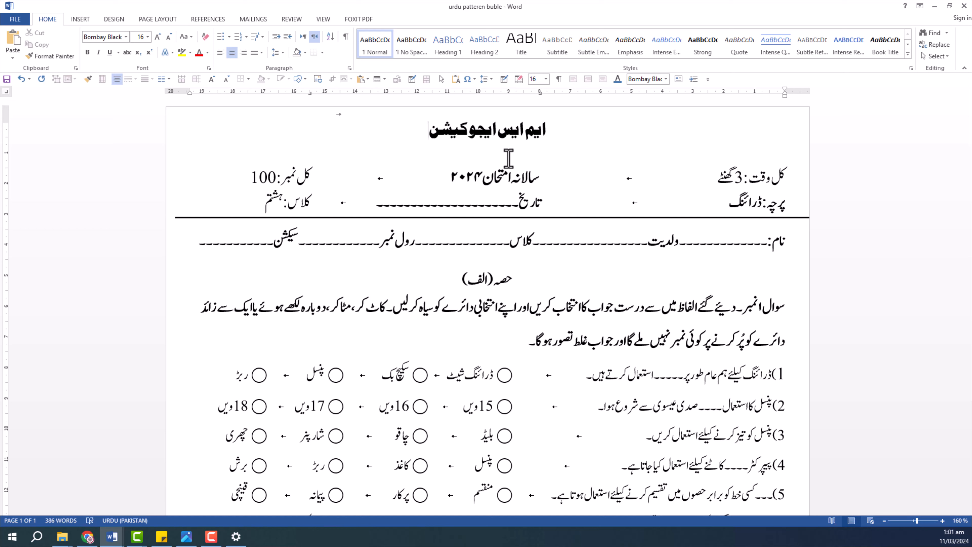
type(" نیٹ وہر")
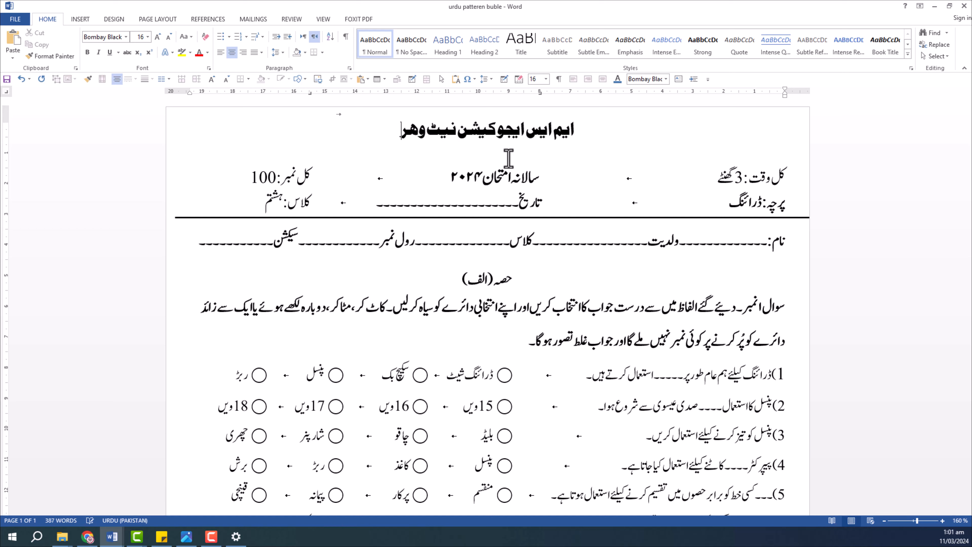
key("BackSpace")
key("BackSpace")
type("ورک")
key("BackSpace")
key("BackSpace")
key("BackSpace")
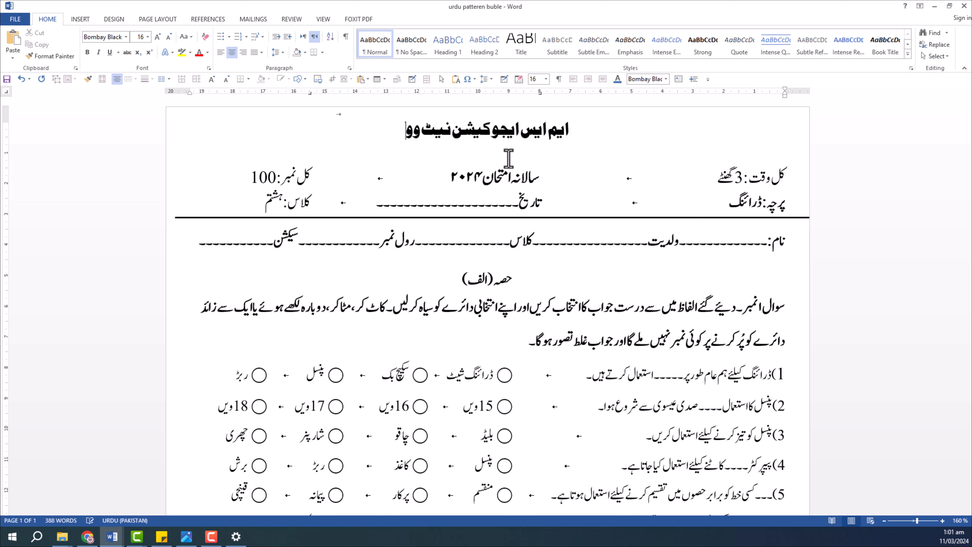
type("رک")
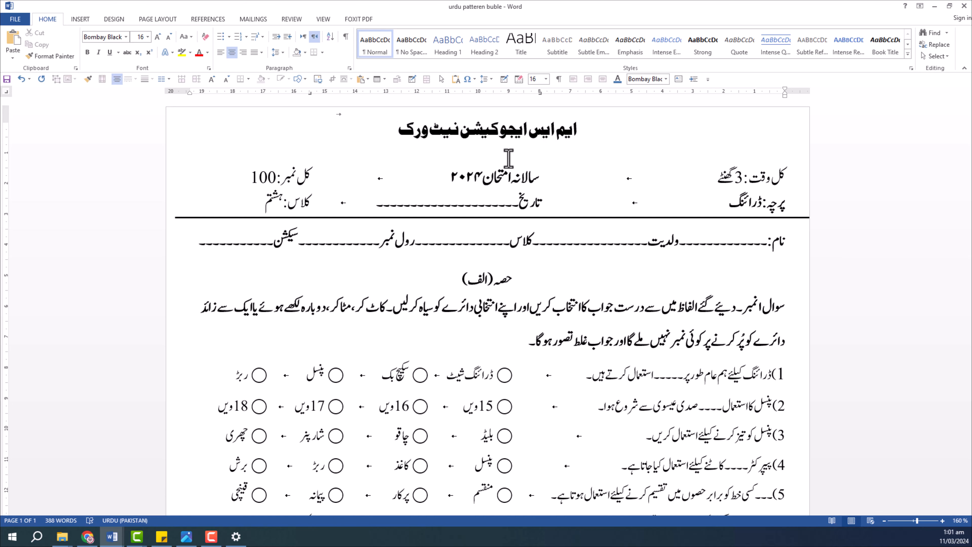
Enlarge the title "ایم ایس ایجوکیشن نیٹ ورک" by five font-size increments.
triple_click(595, 130)
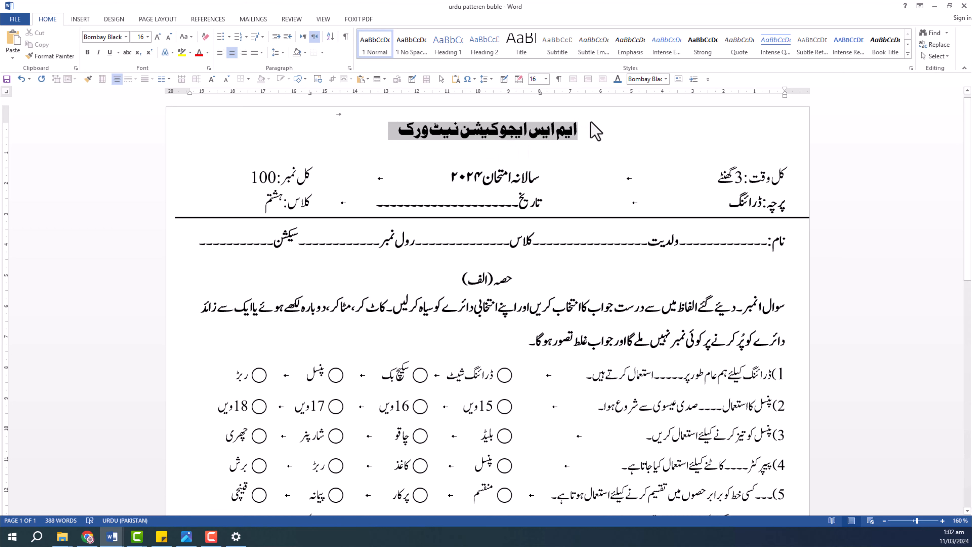
left_click(158, 38)
left_click(158, 38)
left_click(158, 38)
left_click(158, 38)
left_click(158, 38)
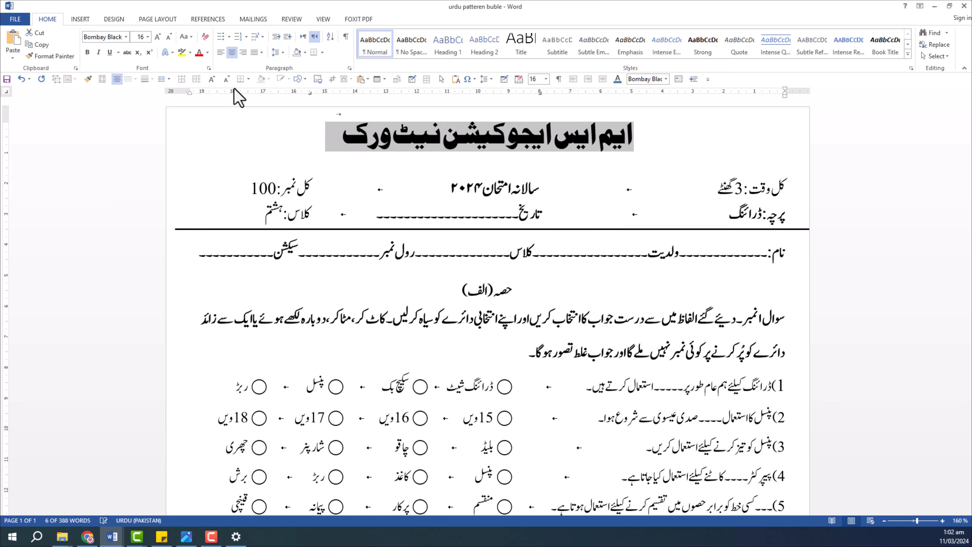
Enlarge the title "ایم ایس ایجوکیشن نیٹ ورک" by one more font-size increment and remove the empty line beneath it.
left_click(158, 38)
left_click(465, 158)
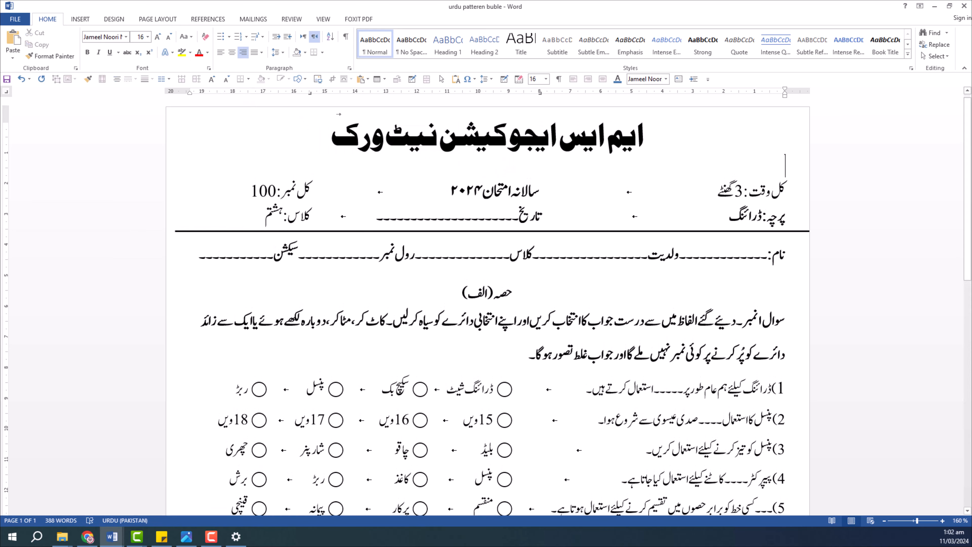
Review the whole paper from the title through حصہ ج to check the layout with the enlarged title.
scroll(591, 168, "down", 12)
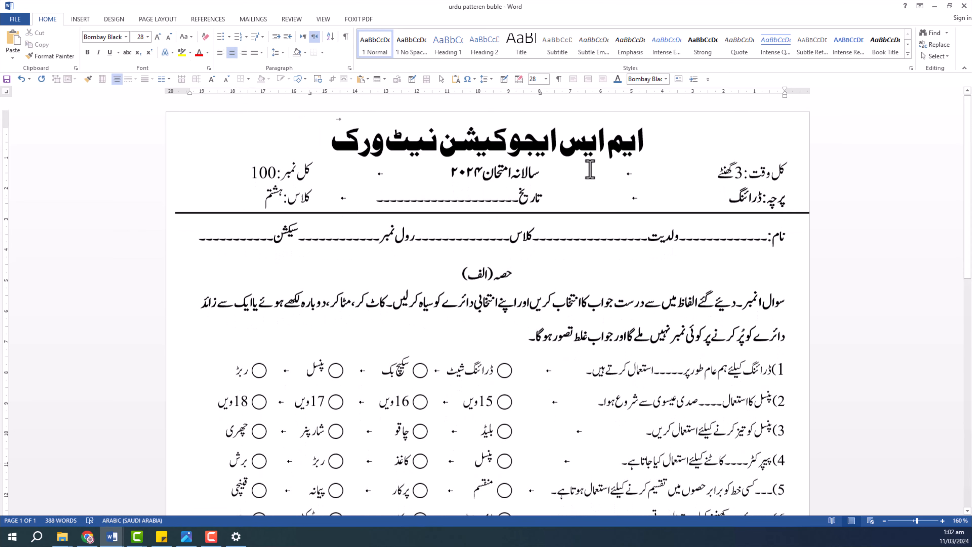
scroll(590, 168, "down", 4, "ctrl")
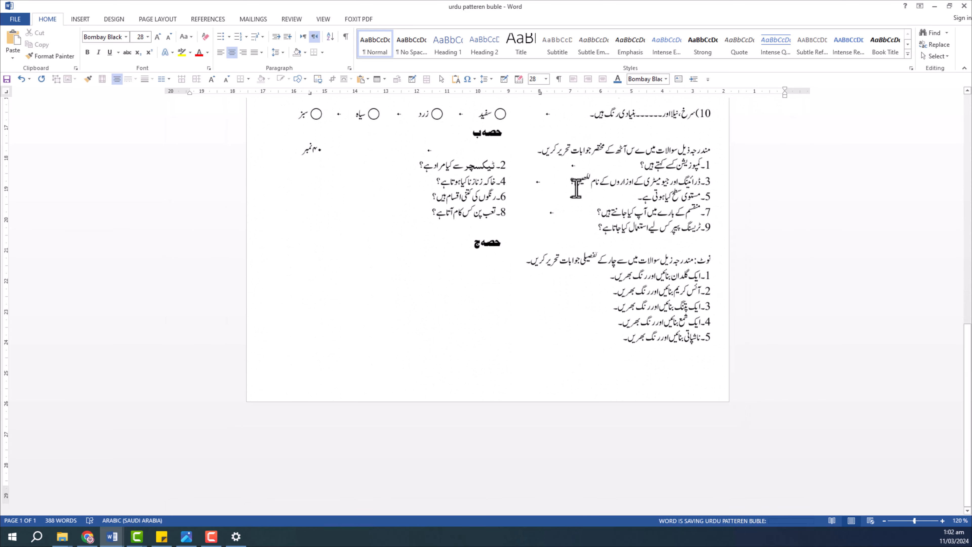
scroll(560, 207, "up", 7)
scroll(560, 202, "up", 1)
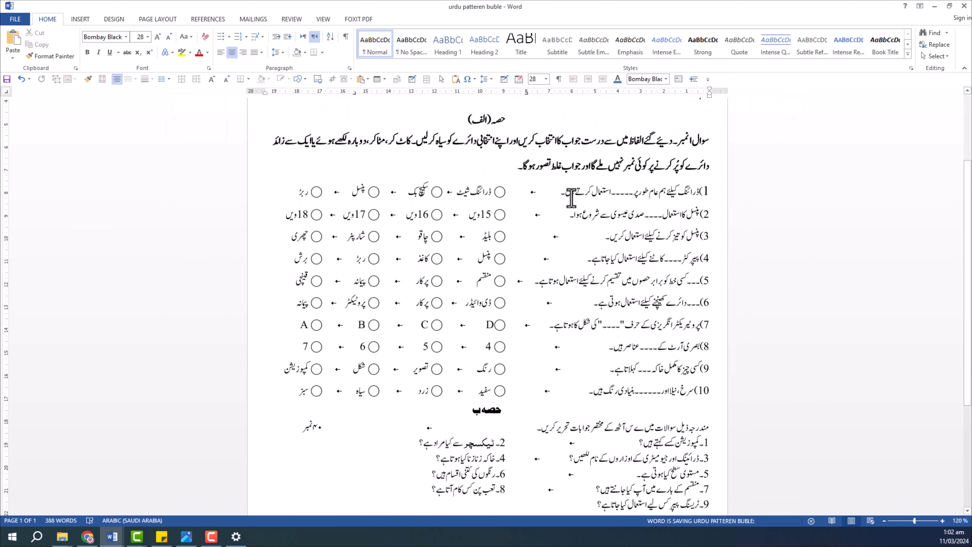
scroll(449, 229, "up", 3)
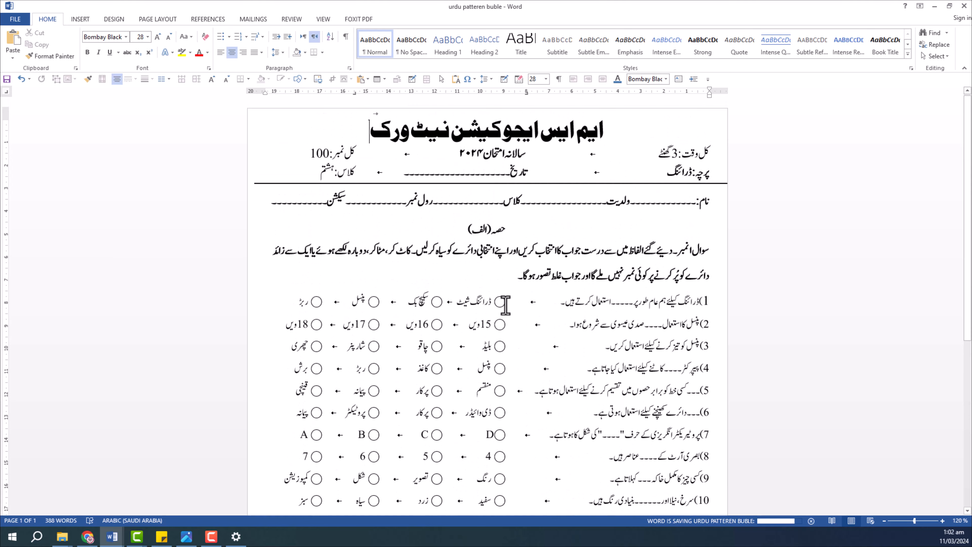
scroll(506, 305, "up", 4, "ctrl")
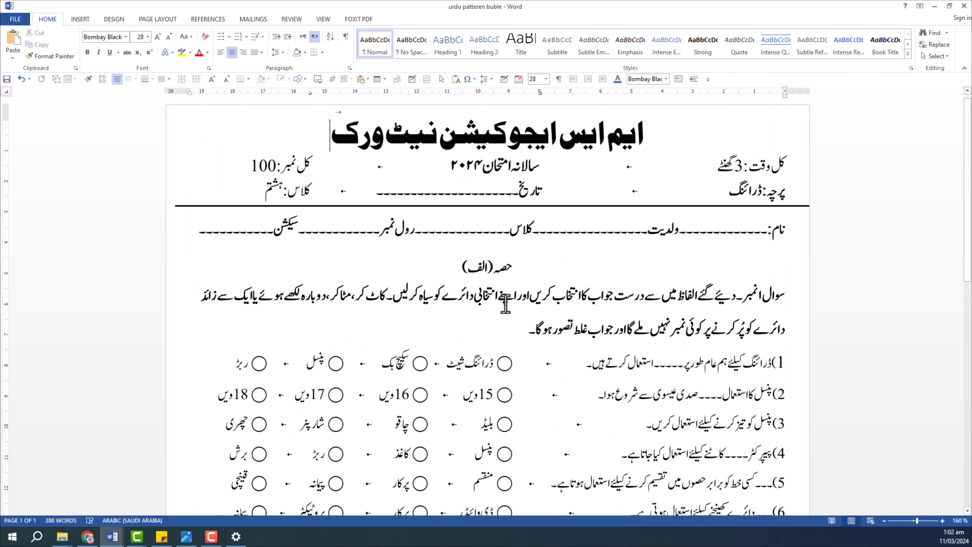
key("alt+shift")
scroll(505, 300, "up", 1, "ctrl")
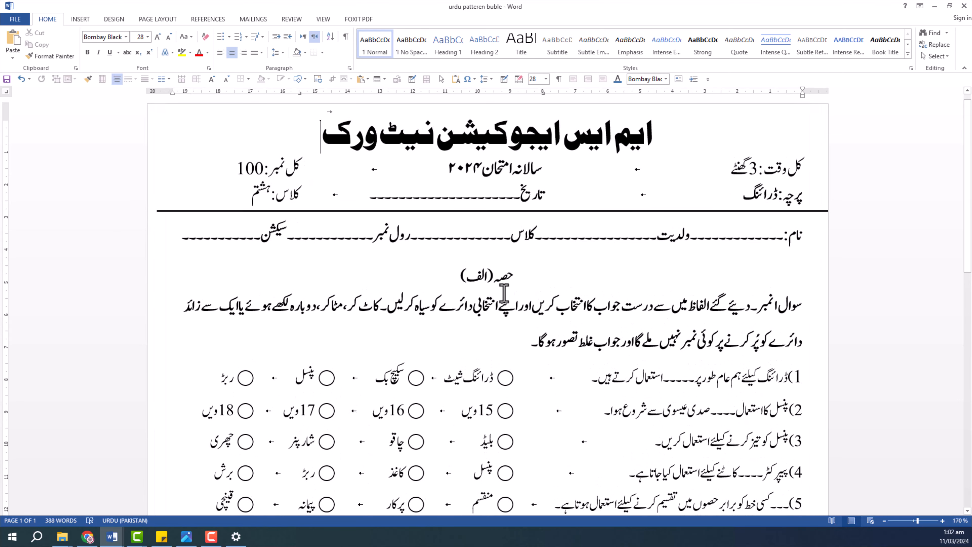
Break the lines of multiple-choice questions 1 and 2 before their first bubble so the options sit below each question.
scroll(502, 299, "down", 3)
left_click(512, 216)
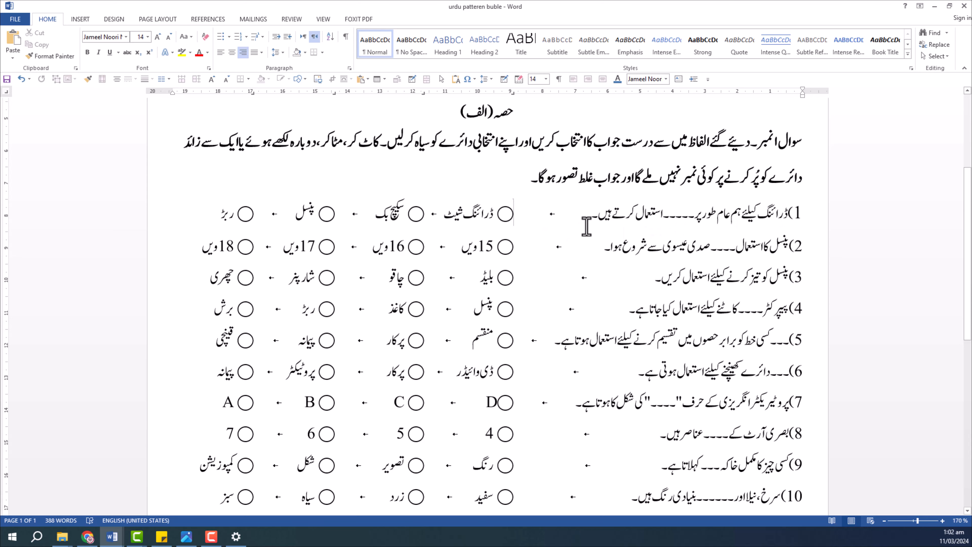
scroll(605, 240, "up", 3, "ctrl")
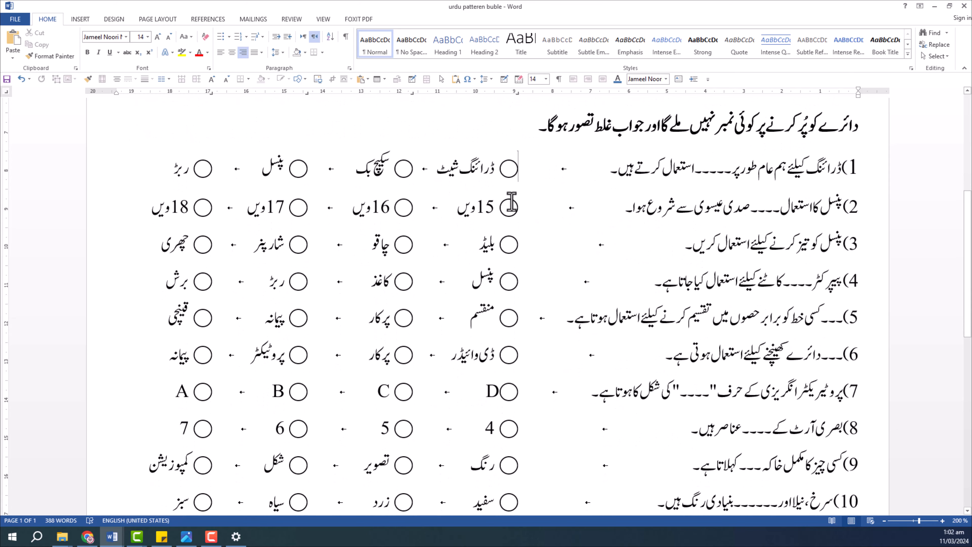
left_click(525, 173)
key("Return")
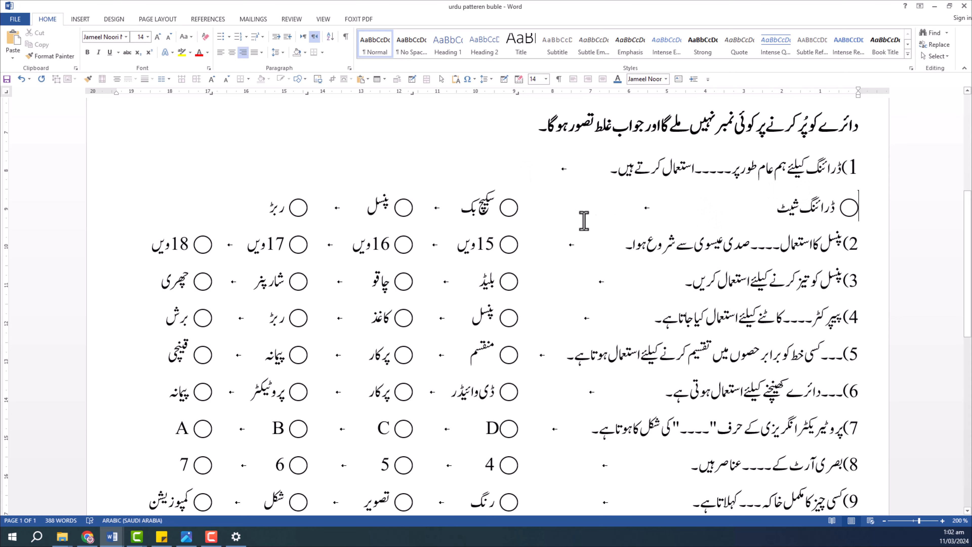
left_click(518, 247)
key("Return")
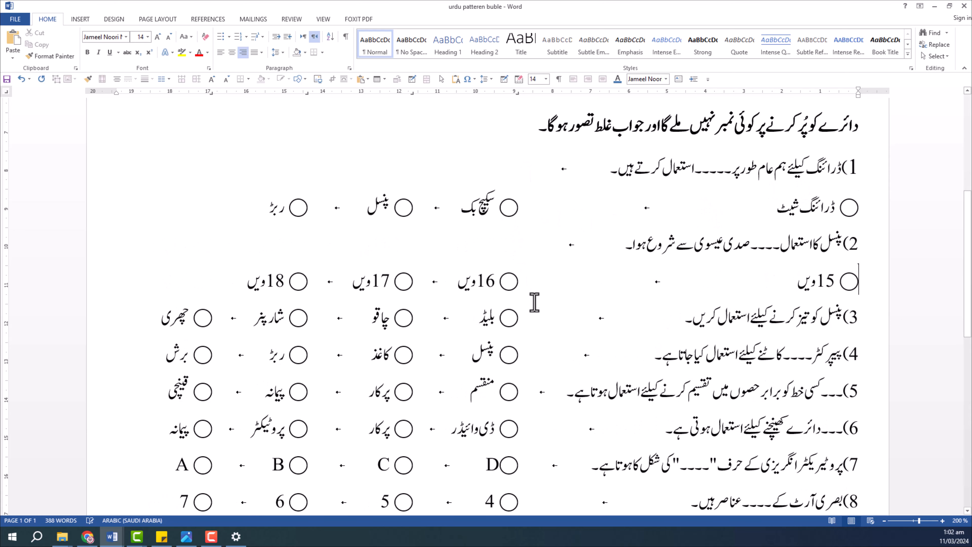
left_click(526, 283)
key("Return")
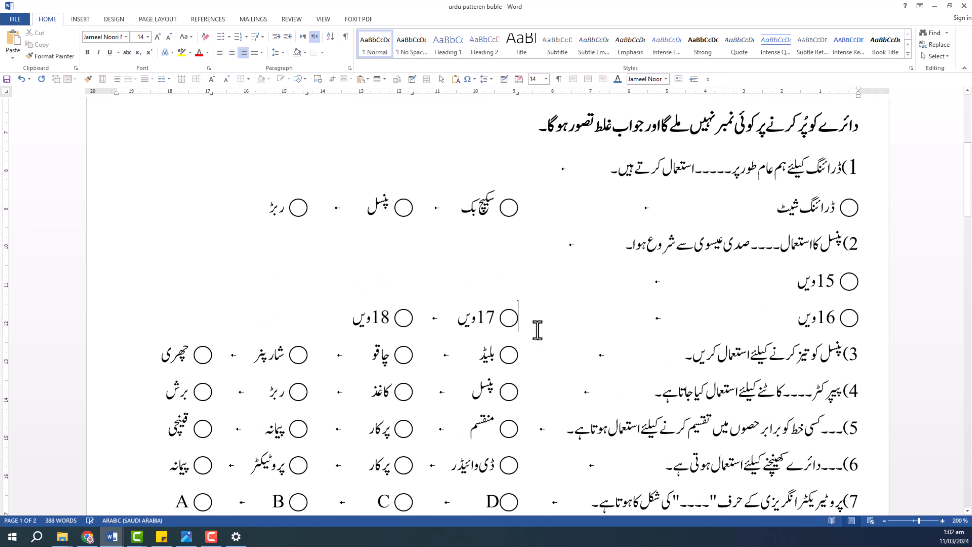
scroll(557, 351, "down", 3)
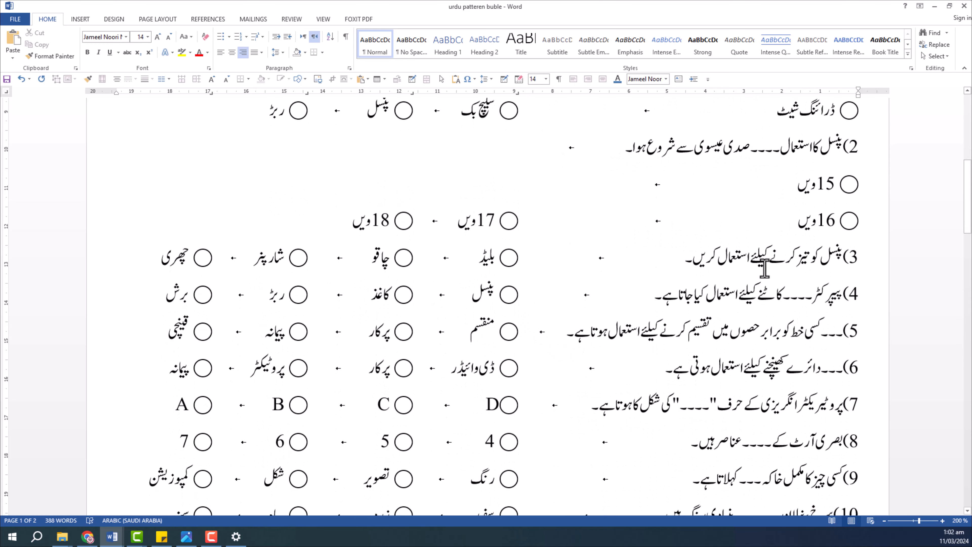
key("ctrl+z")
Place the answer options of questions 3 and 4 on their own lines below the question text.
double_click(815, 222)
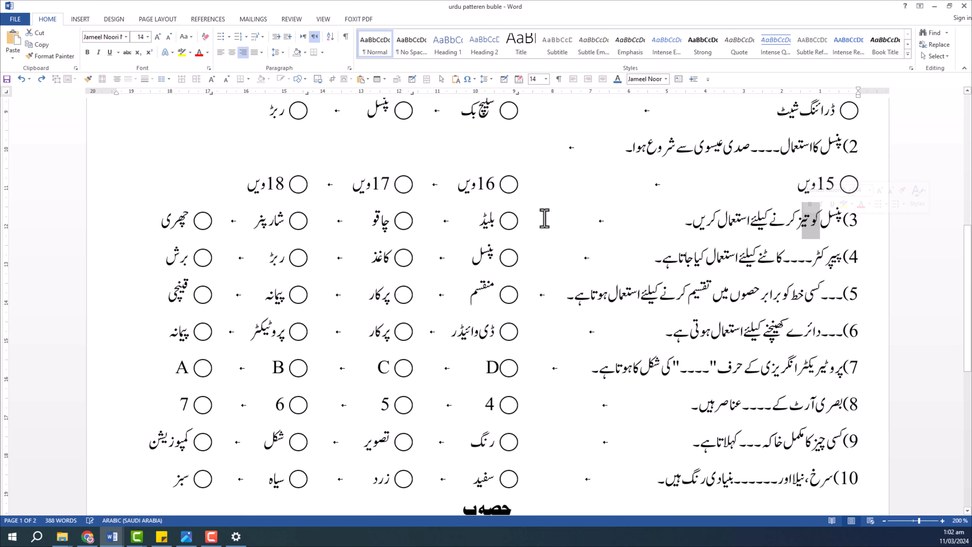
left_click(517, 221)
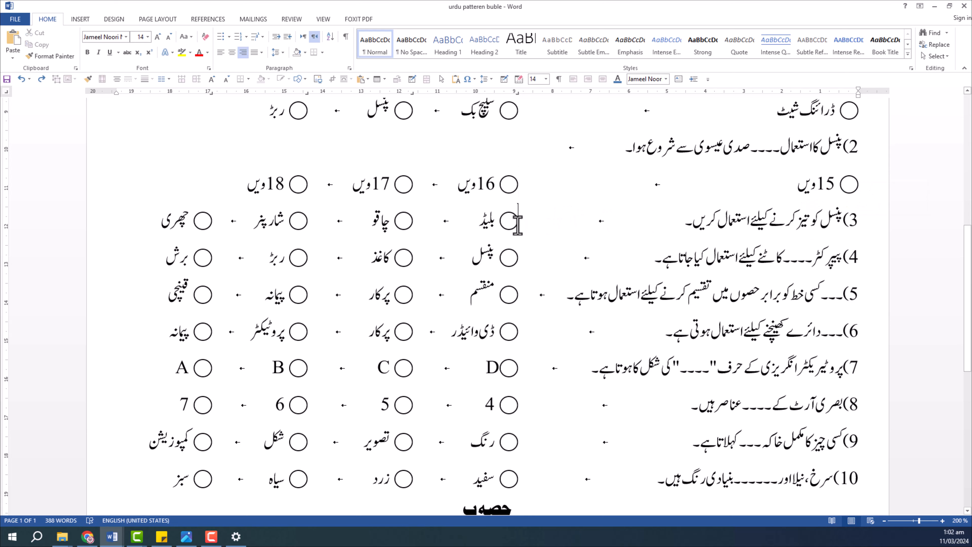
key("Return")
left_click(524, 295)
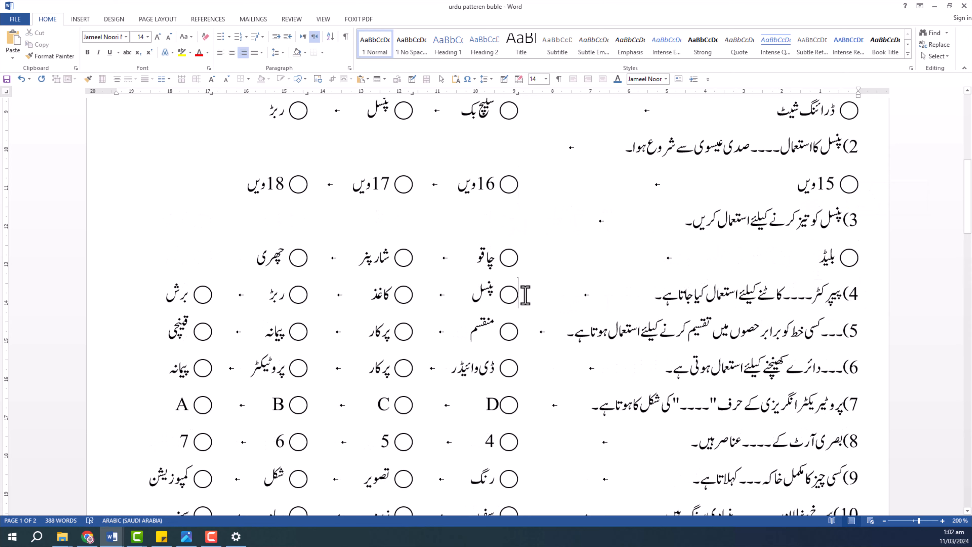
Space out question 1's four options evenly by moving the option line's tab stops to about 6, 11 and 16 cm.
scroll(526, 295, "up", 5)
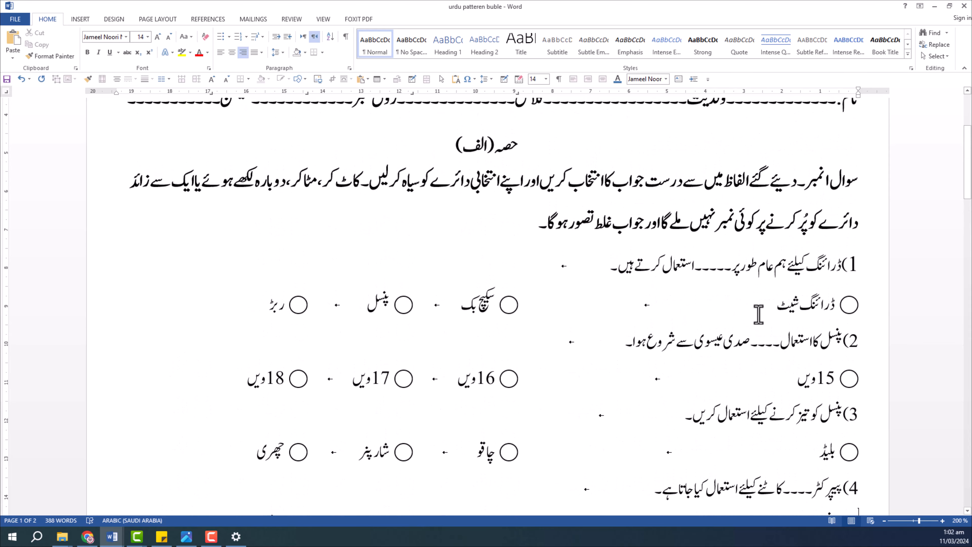
scroll(761, 309, "down", 3)
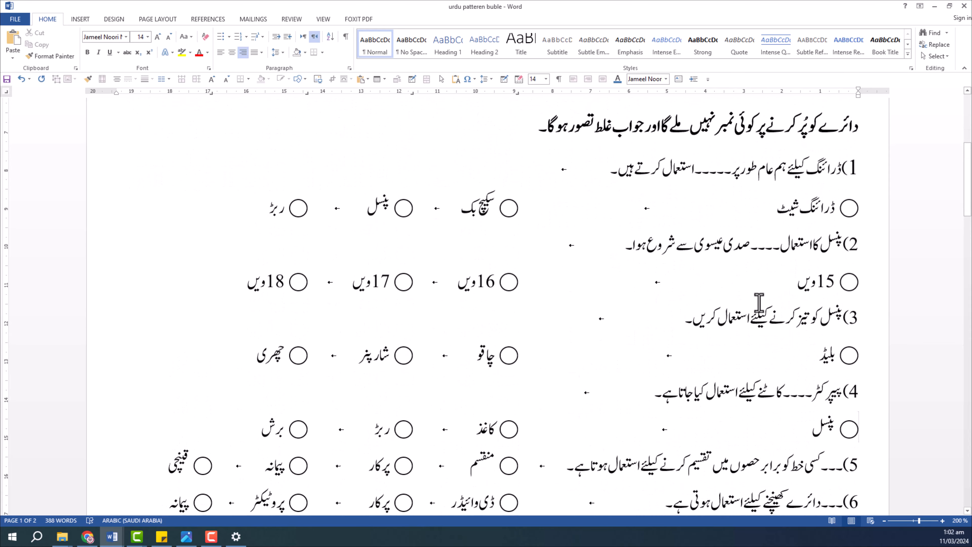
left_click(760, 219)
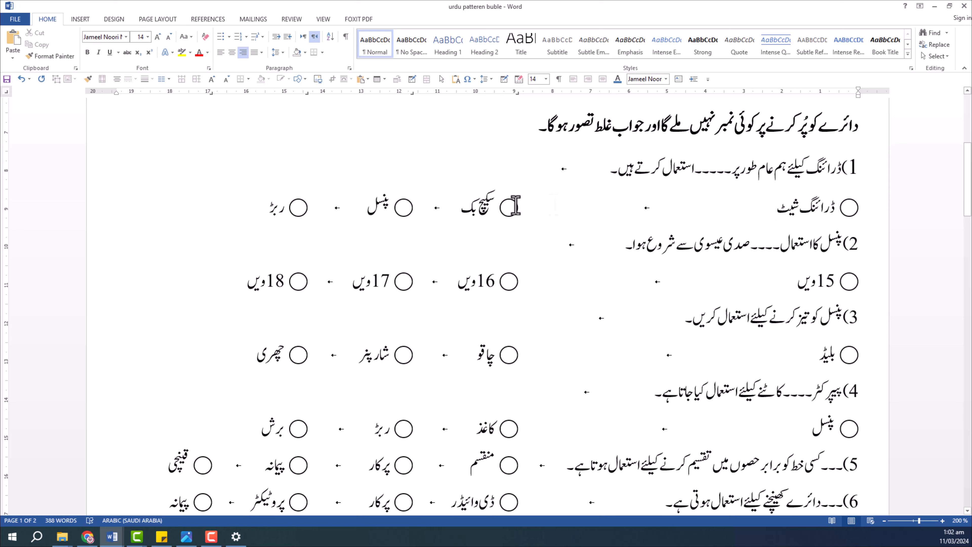
left_click_drag(196, 207, 836, 214)
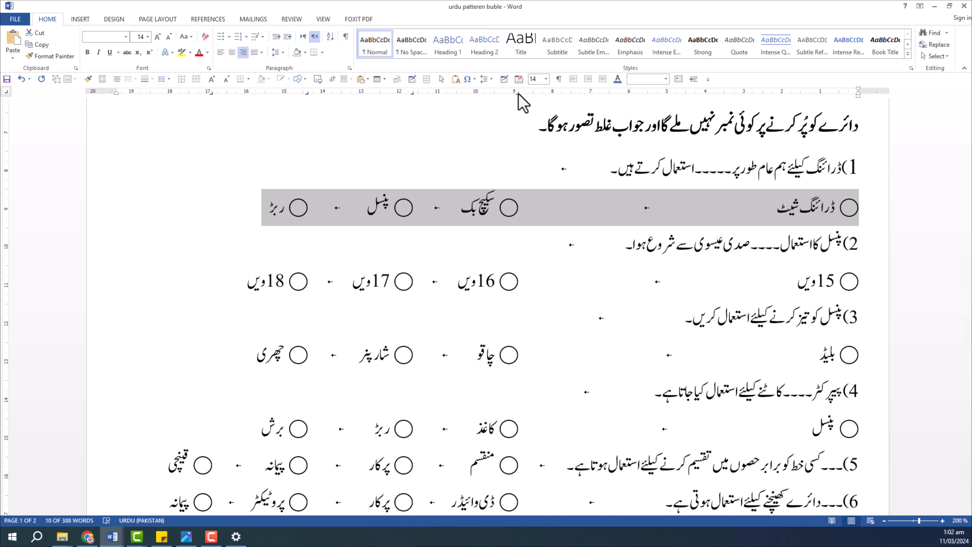
mouse_move(518, 93)
left_mouse_down()
mouse_move(604, 96)
mouse_move(592, 95)
left_mouse_up()
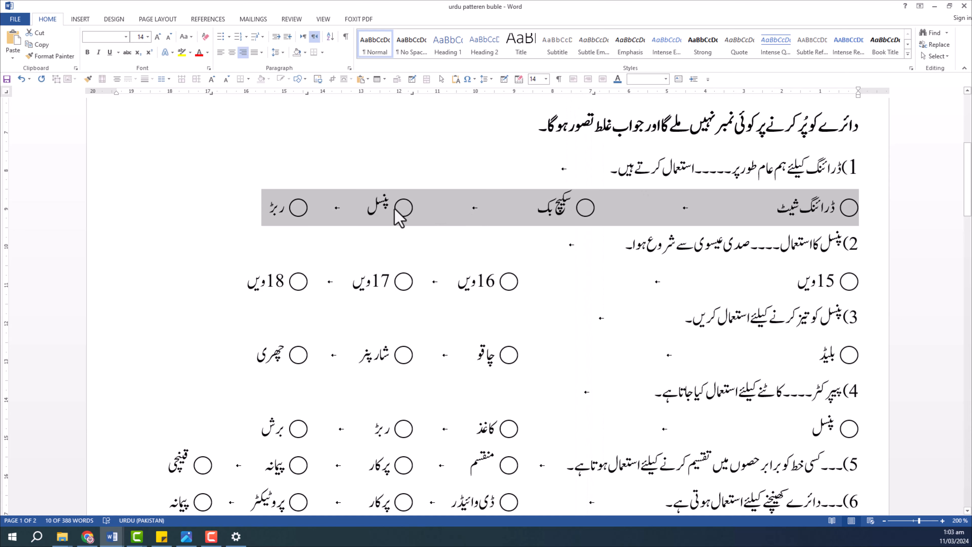
mouse_move(412, 94)
left_mouse_down()
mouse_move(440, 93)
mouse_move(421, 93)
left_mouse_up()
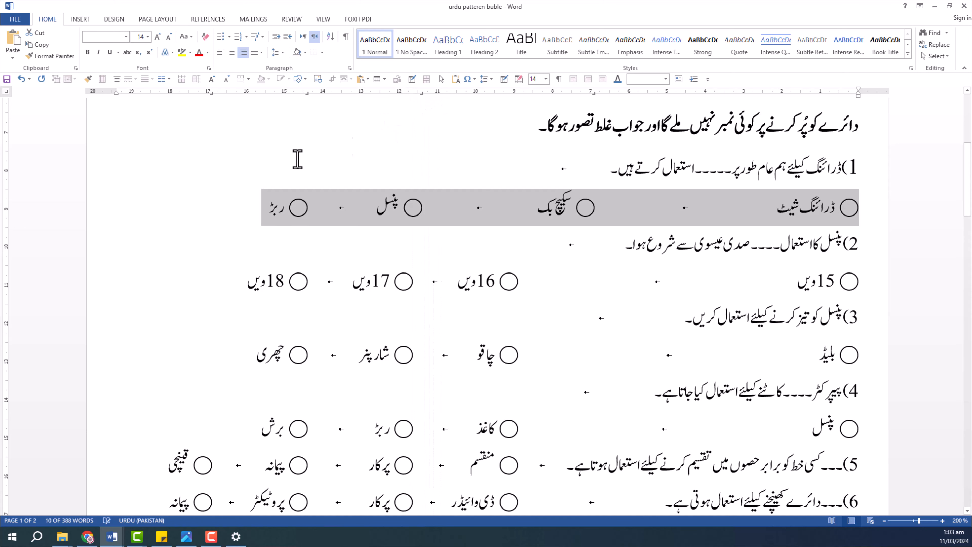
left_click_drag(307, 94, 249, 92)
left_click_drag(594, 94, 631, 93)
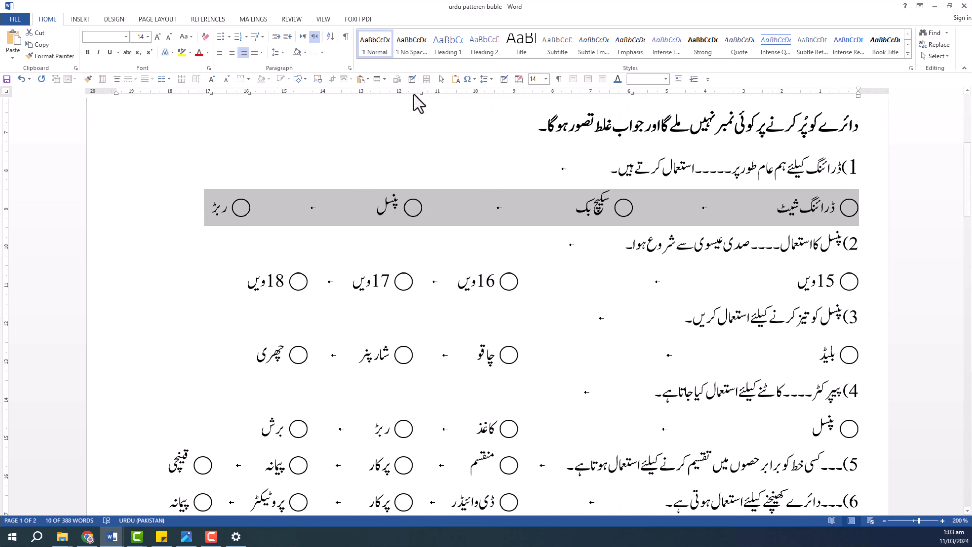
left_click_drag(425, 93, 437, 93)
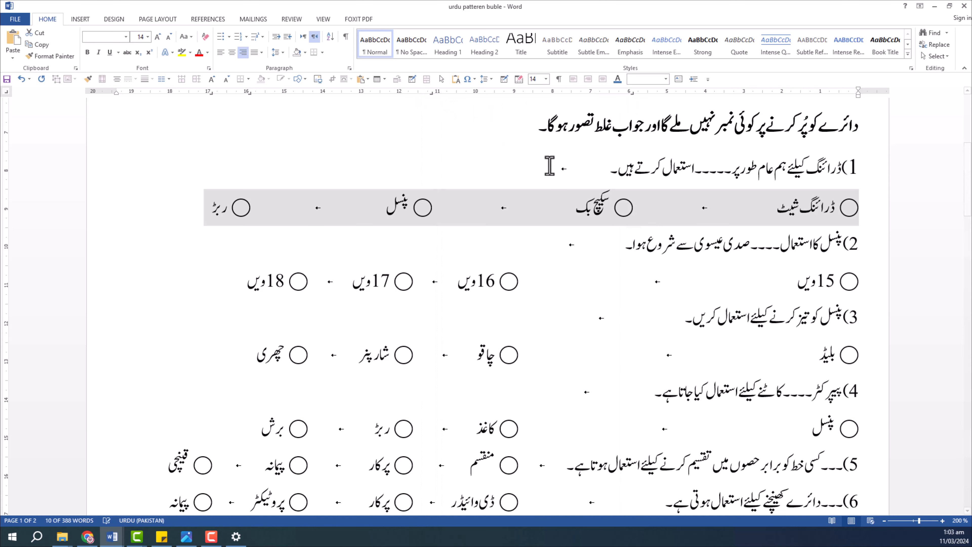
left_click(617, 209)
left_click(468, 210)
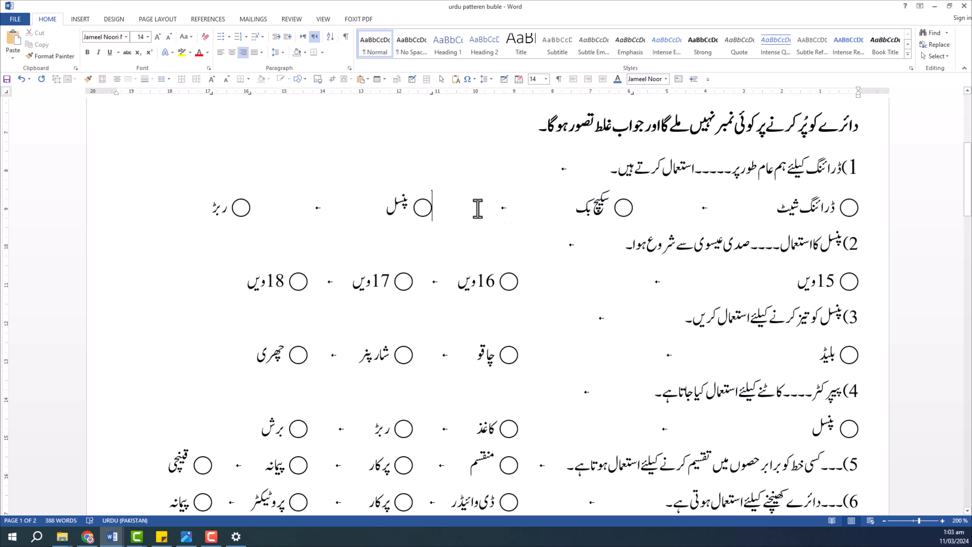
Move the answer options of questions 5, 6 and 7 onto separate lines beneath their questions.
scroll(398, 320, "down", 1)
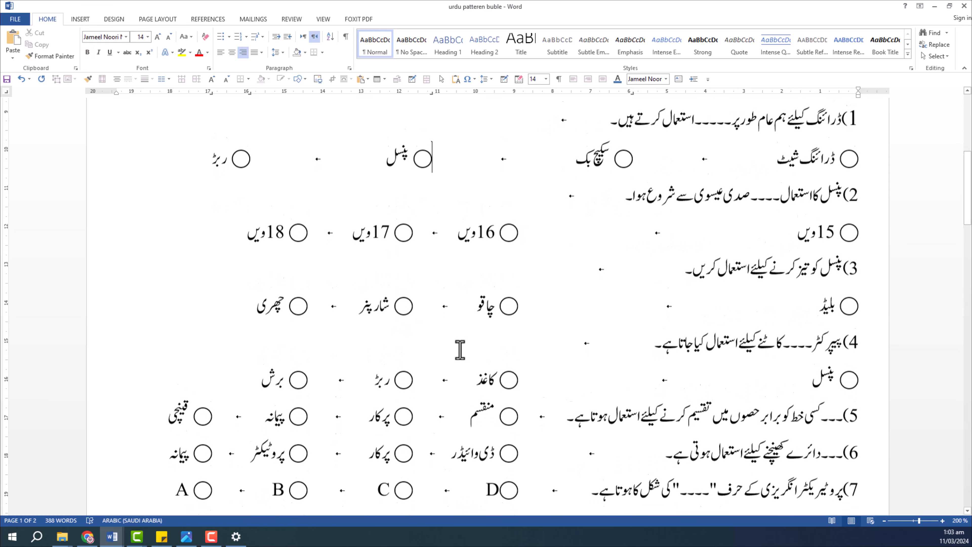
scroll(568, 349, "down", 1)
scroll(732, 344, "down", 1)
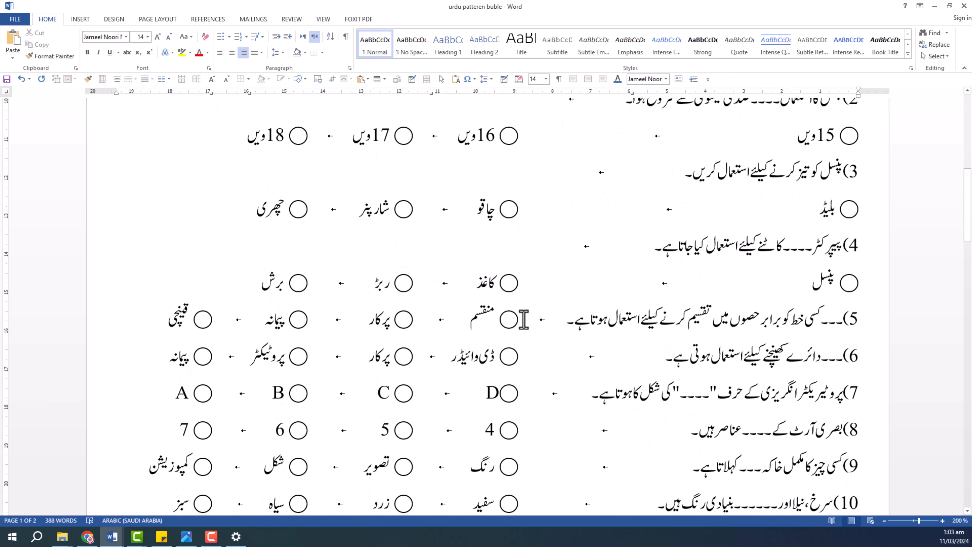
key("Return")
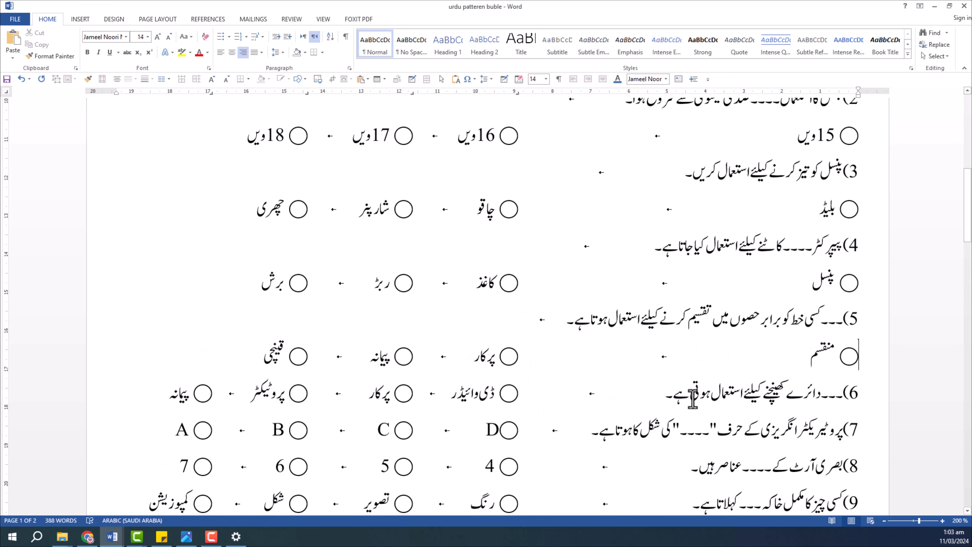
key("Return")
scroll(547, 409, "down", 2)
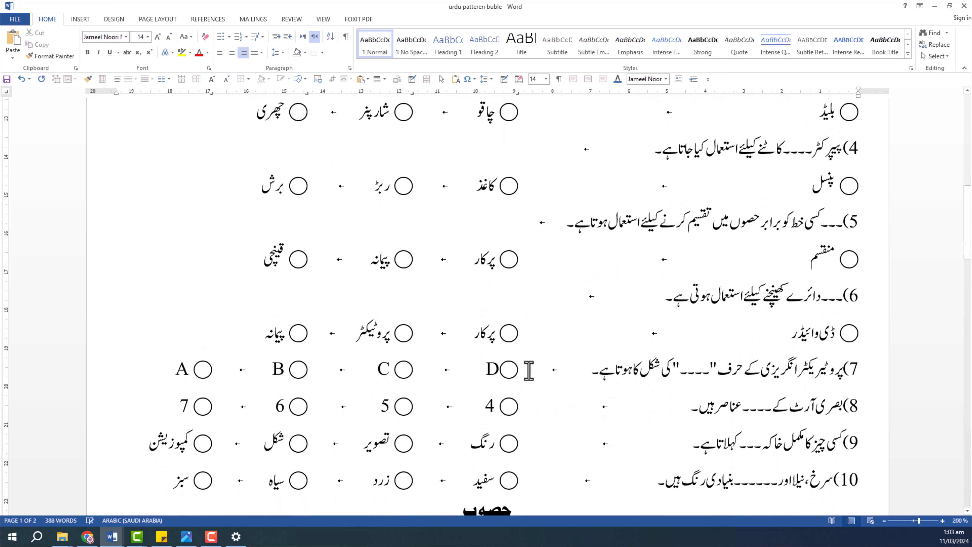
key("Return")
Put the answer options of questions 8, 9 and 10 on separate lines beneath their questions.
scroll(612, 394, "down", 1)
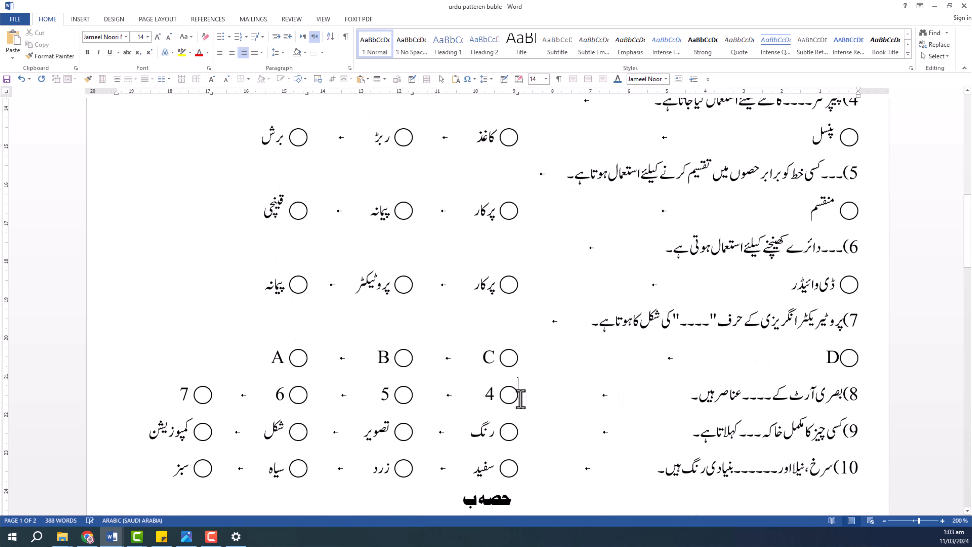
key("Return")
scroll(578, 421, "down", 1)
key("Return")
scroll(536, 422, "down", 3)
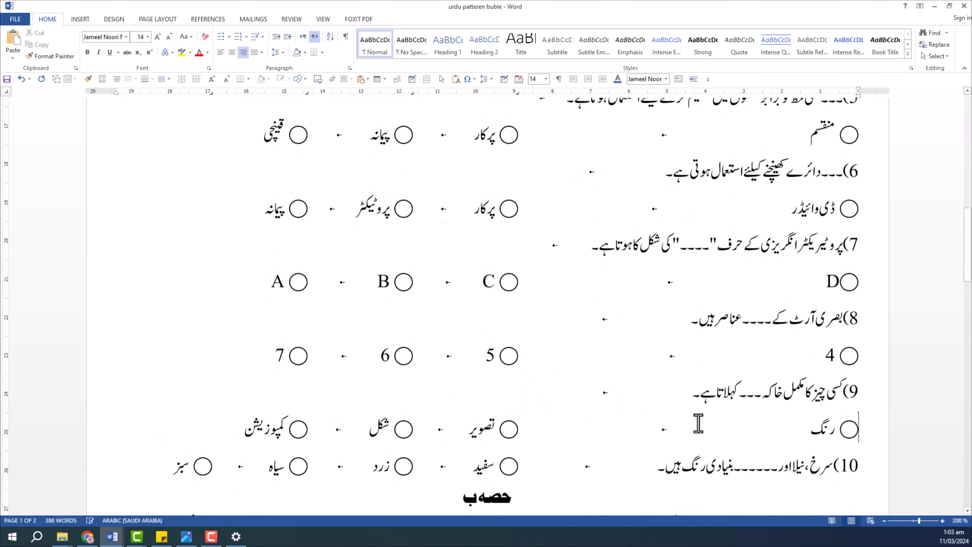
key("Return")
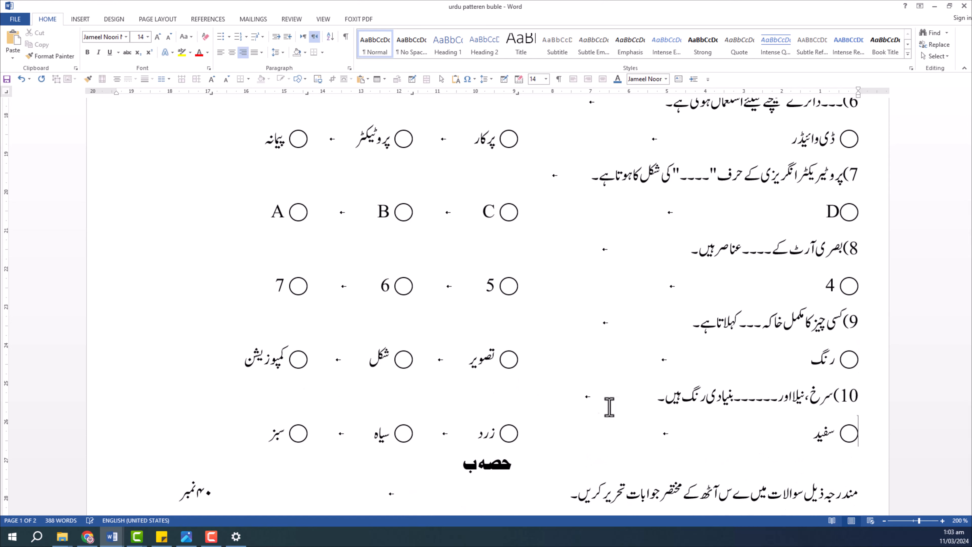
Copy the evenly spaced formatting of question 1's option line onto question 2's option line.
scroll(620, 402, "down", 5)
scroll(643, 337, "up", 6)
scroll(644, 337, "up", 10)
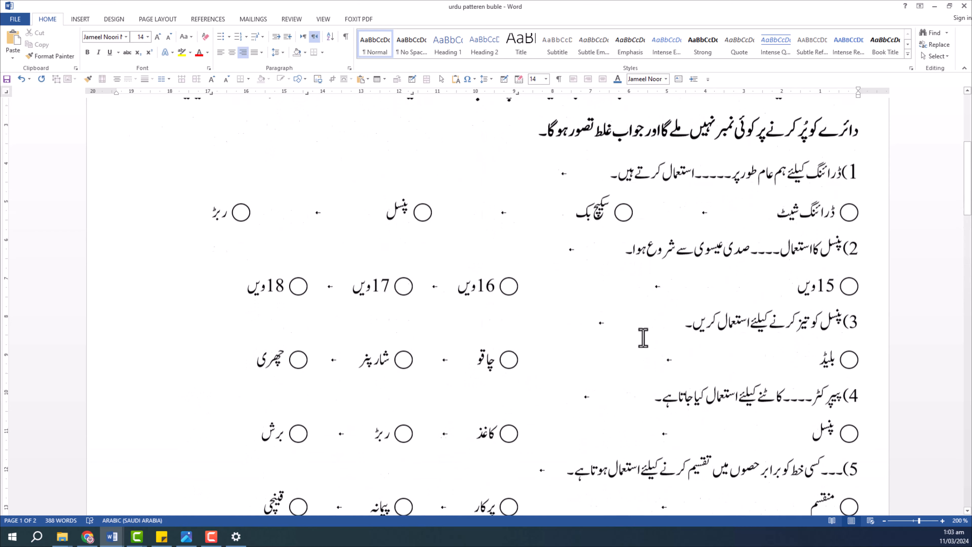
scroll(451, 322, "down", 3)
left_click(309, 258)
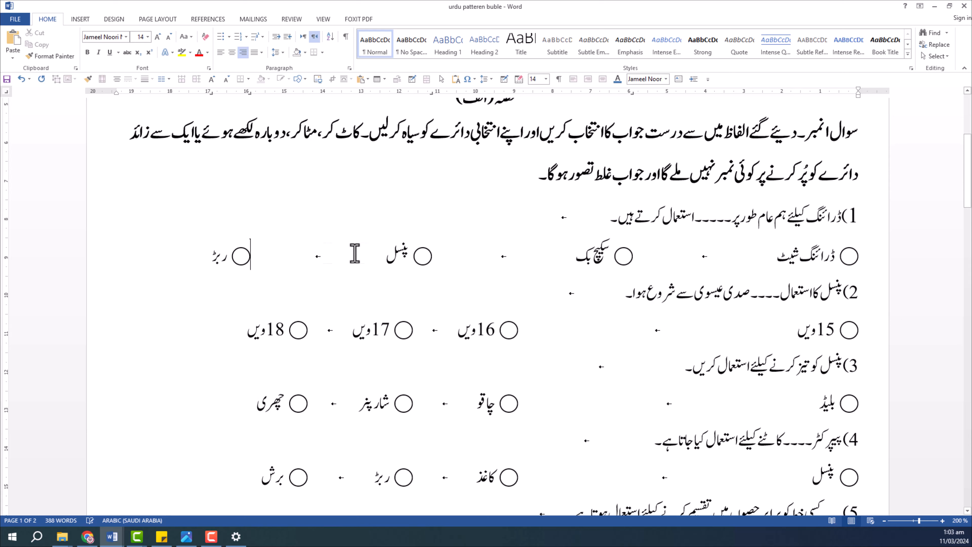
left_click_drag(206, 254, 852, 268)
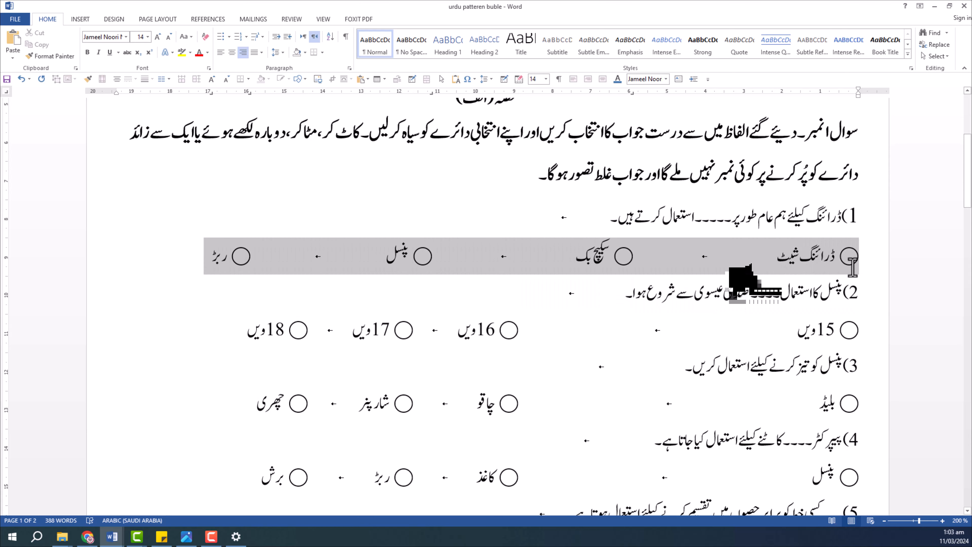
left_click(545, 257)
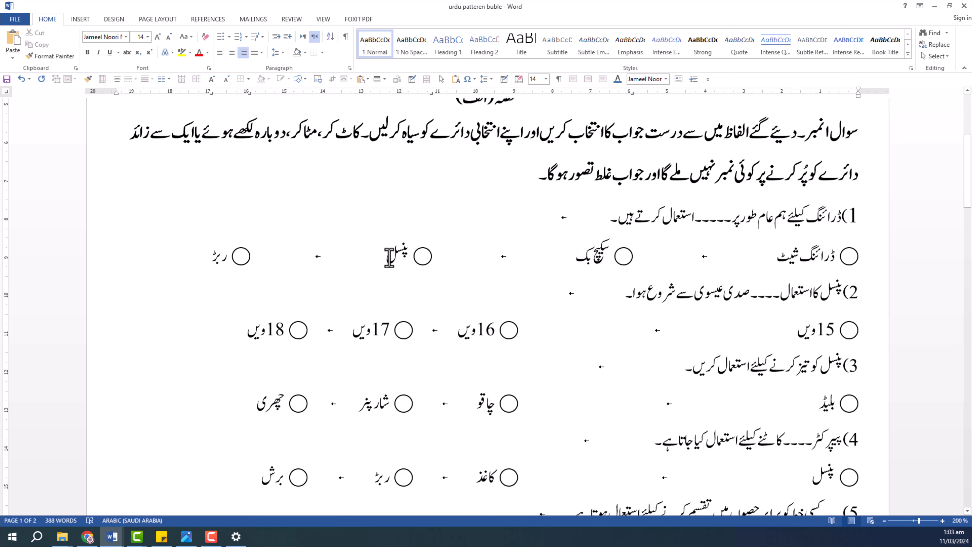
left_click(54, 56)
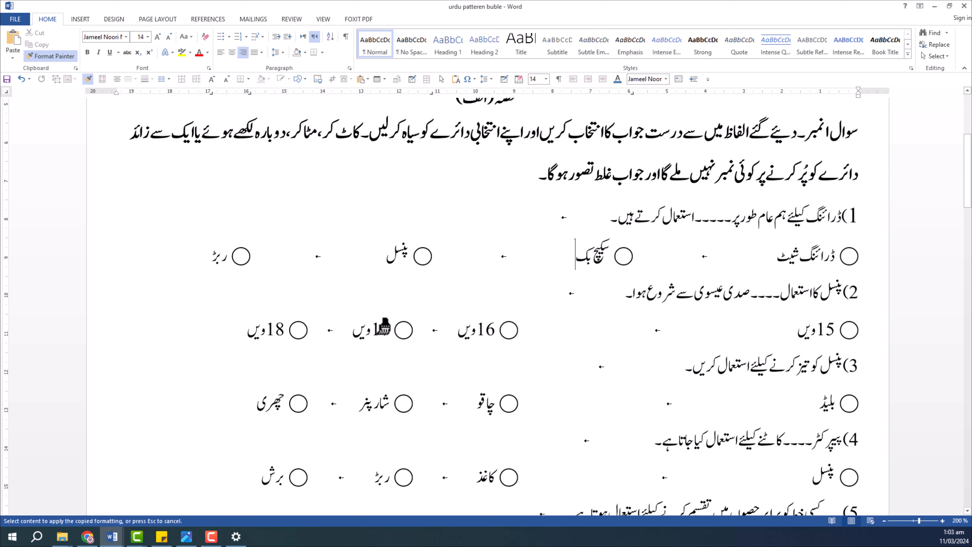
left_click(440, 332)
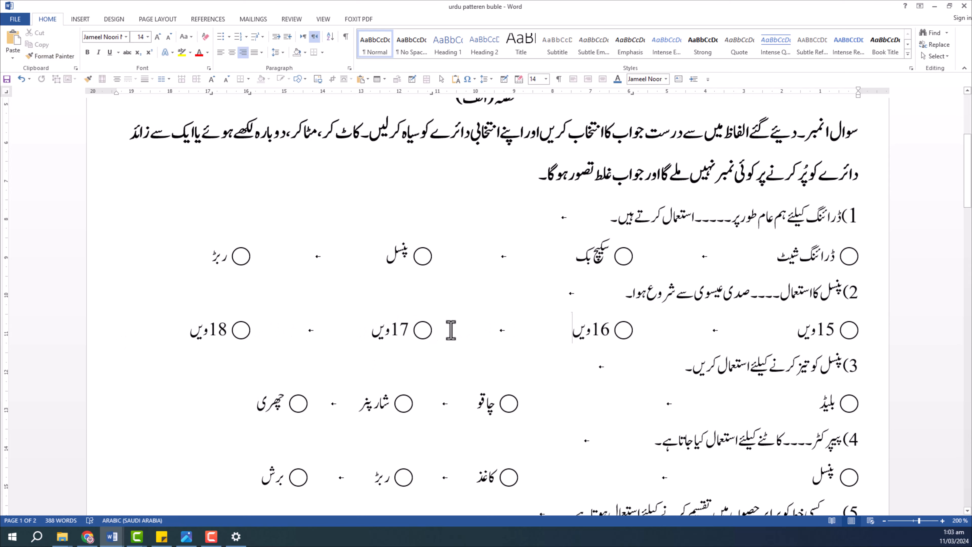
left_click(49, 56)
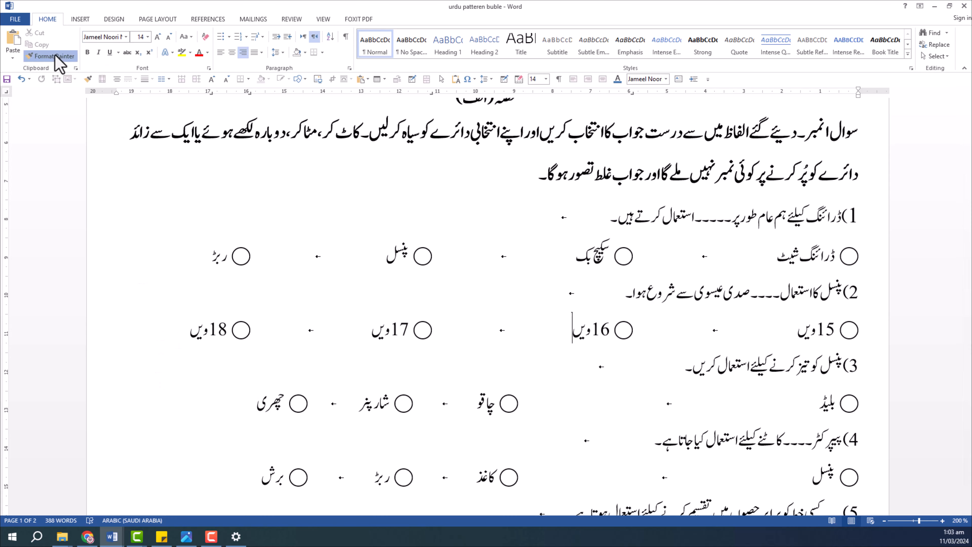
mouse_move(203, 402)
left_mouse_down()
mouse_move(238, 433)
mouse_move(471, 403)
left_mouse_up()
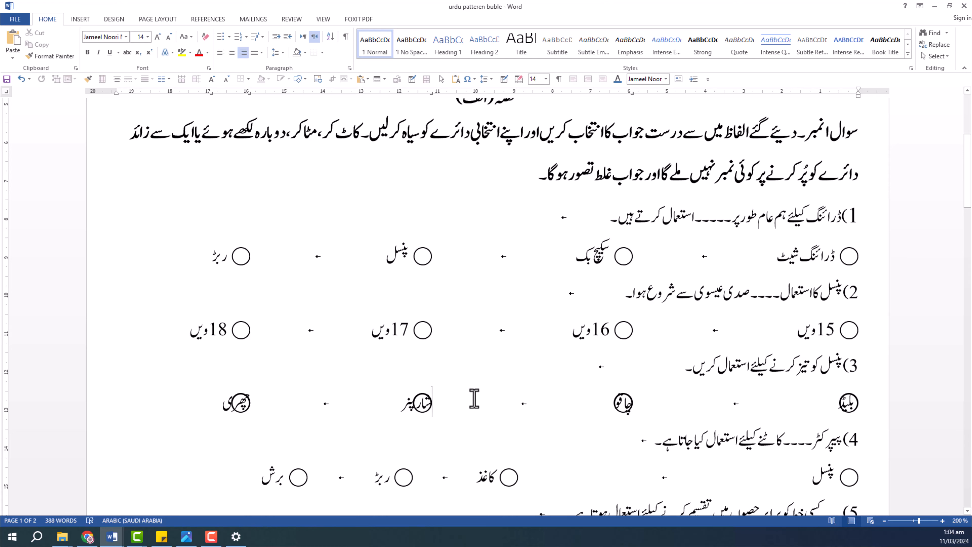
key("ctrl+z")
Apply the formatting of question 2's option line to the option lines of questions 3 and 4.
scroll(460, 380, "down", 4)
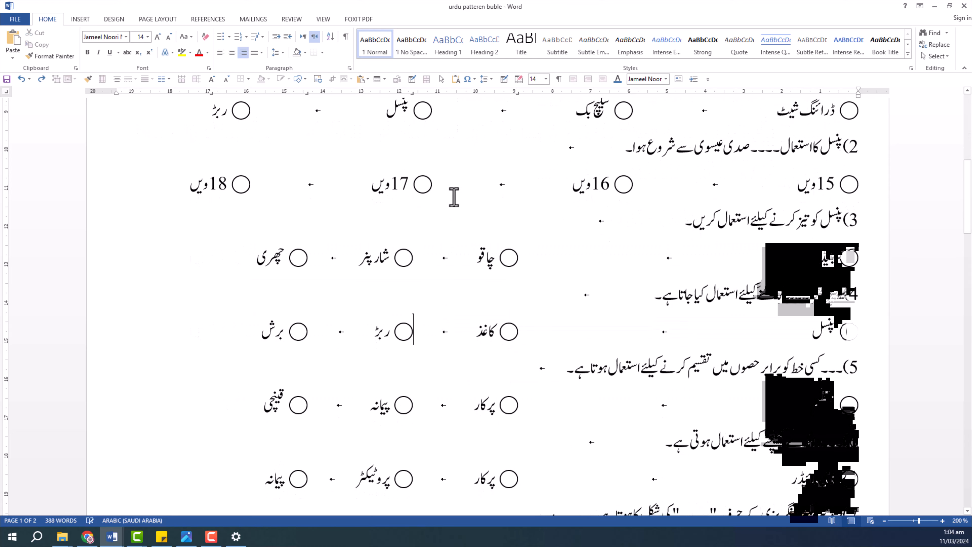
left_click(450, 179)
left_click(50, 56)
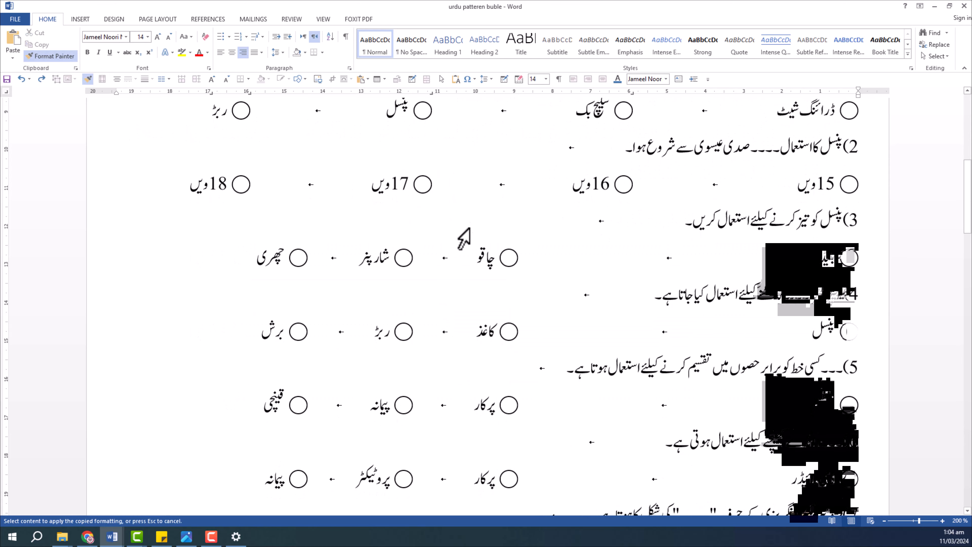
left_click(461, 250)
left_click(49, 56)
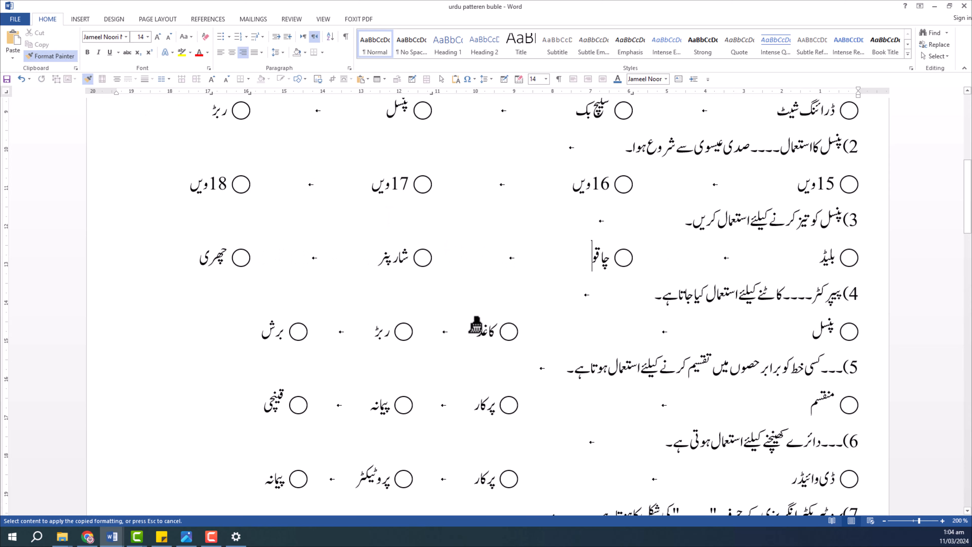
left_click(421, 329)
Give the option lines of questions 5 and 6 the same even spacing as question 4's options.
left_click(50, 56)
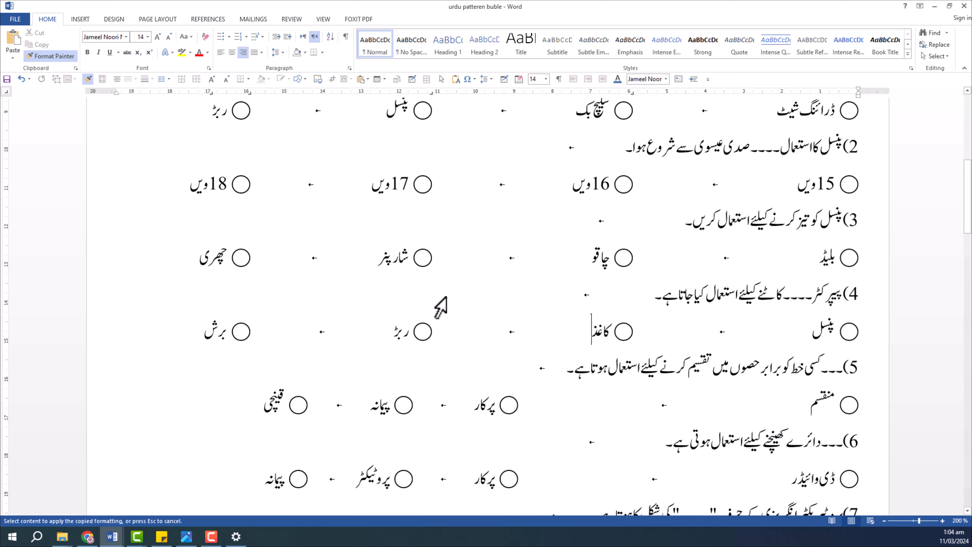
scroll(452, 291, "down", 3)
left_click(453, 256)
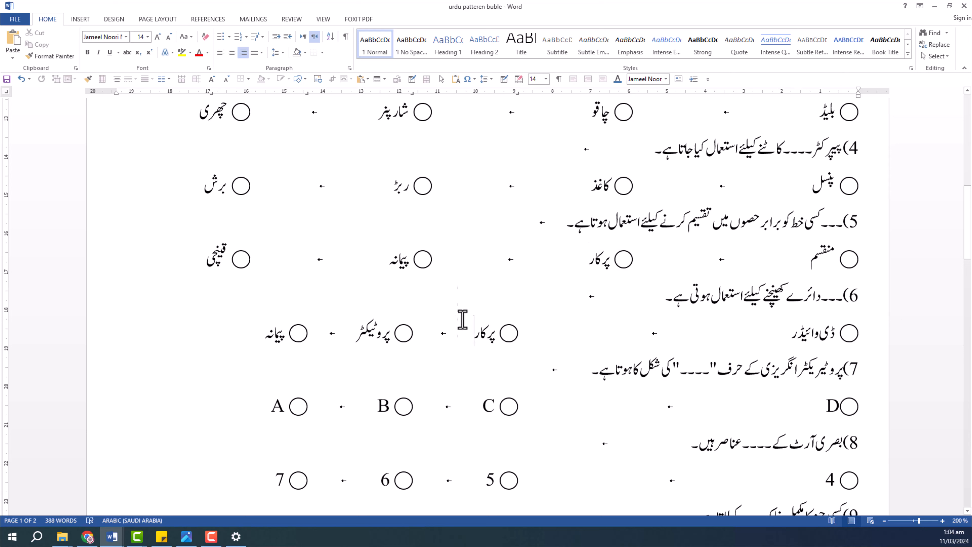
left_click(462, 258)
left_click_drag(850, 247, 213, 254)
left_click(482, 261)
key("ctrl+z")
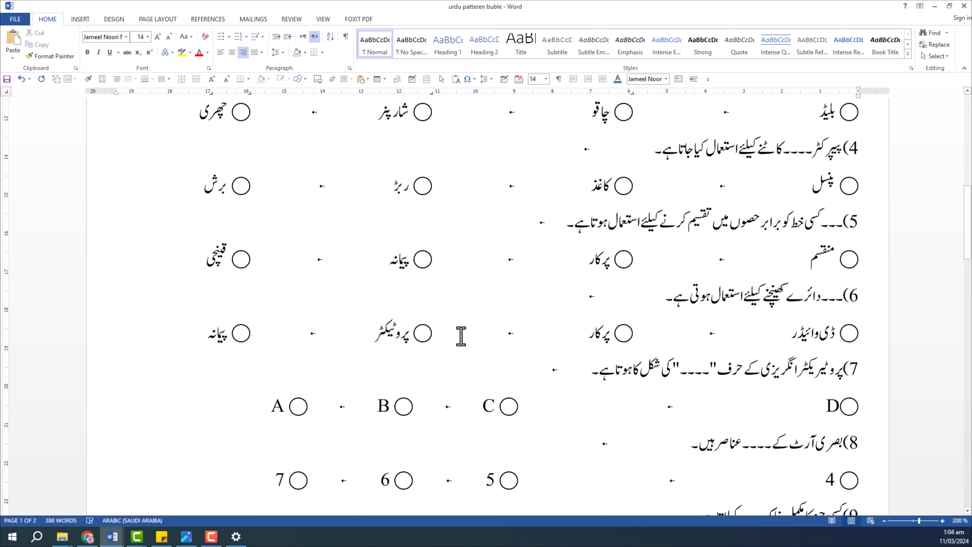
Repeat the even option spacing on the option lines of questions 7, 8, 9 and 10.
scroll(461, 411, "down", 2)
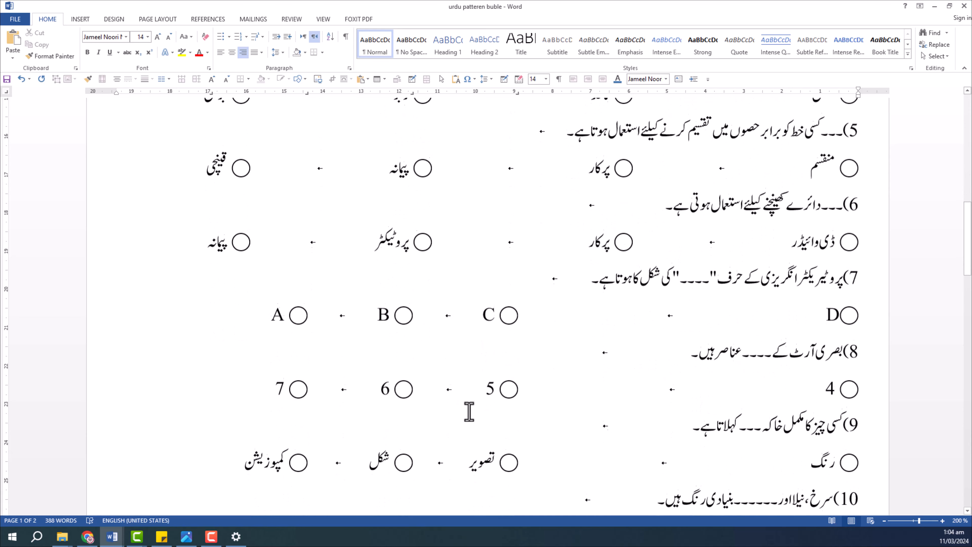
key("ctrl+z")
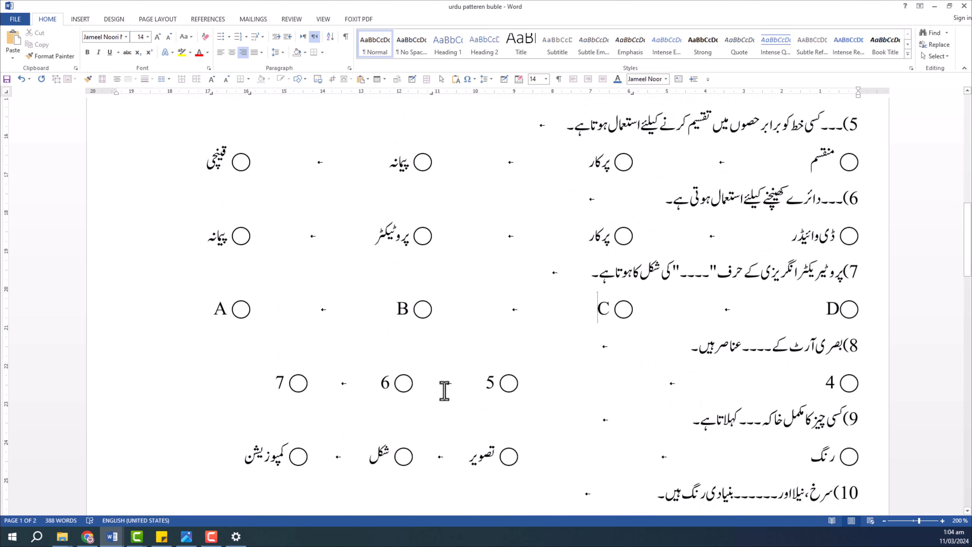
key("ctrl+z")
key("ctrl+z")
scroll(459, 458, "down", 3)
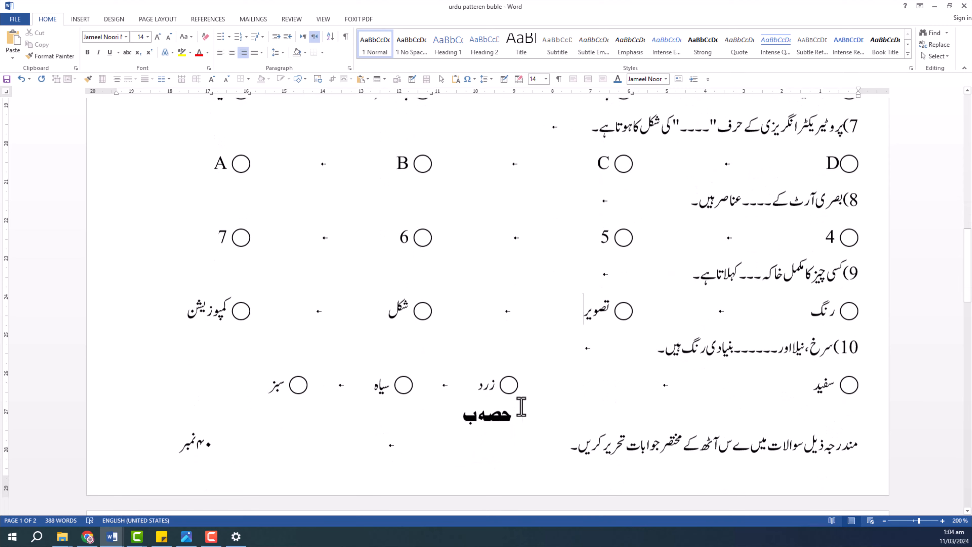
key("ctrl+z")
Check how the paper's remaining sections flow onto the second page after the bubble questions.
scroll(463, 390, "down", 8)
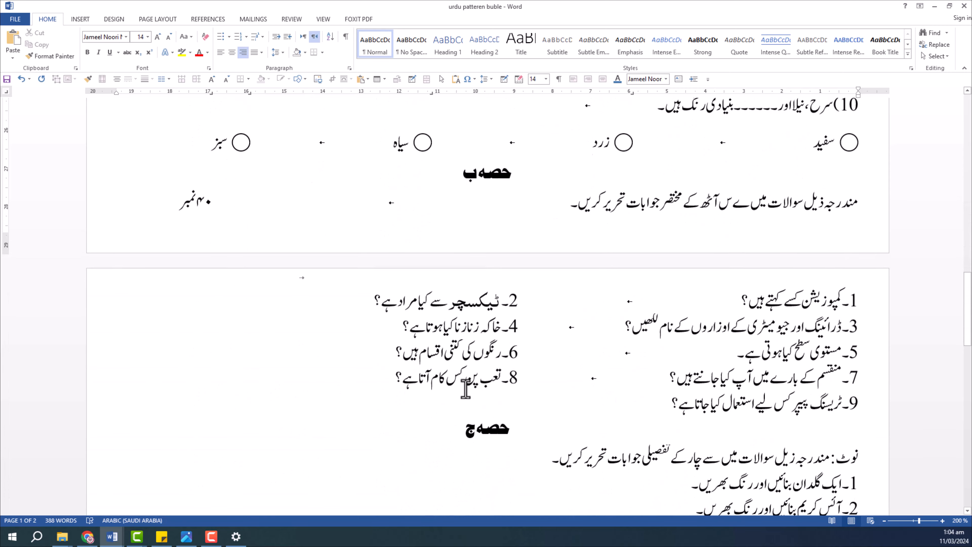
scroll(489, 409, "down", 1, "ctrl")
scroll(597, 373, "up", 6)
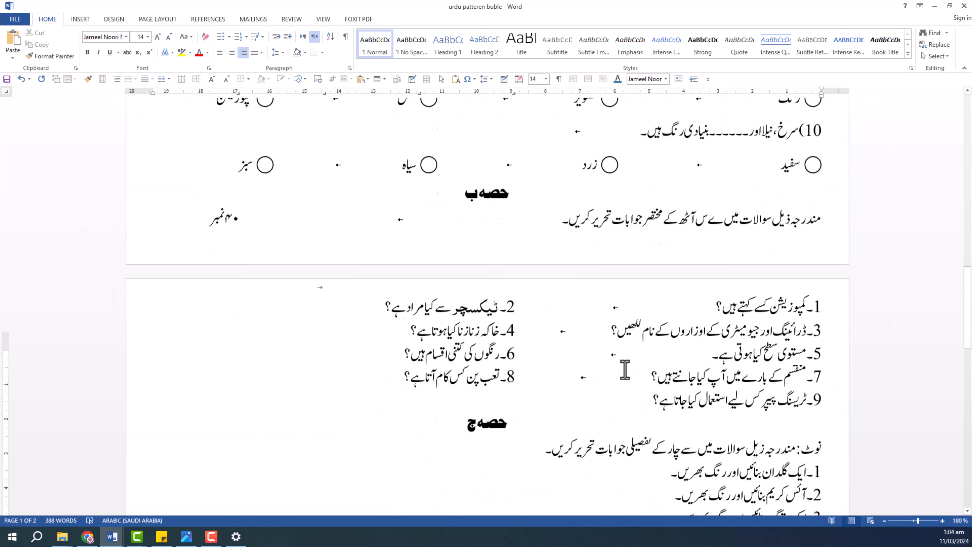
scroll(666, 394, "down", 2)
scroll(658, 406, "down", 1, "ctrl")
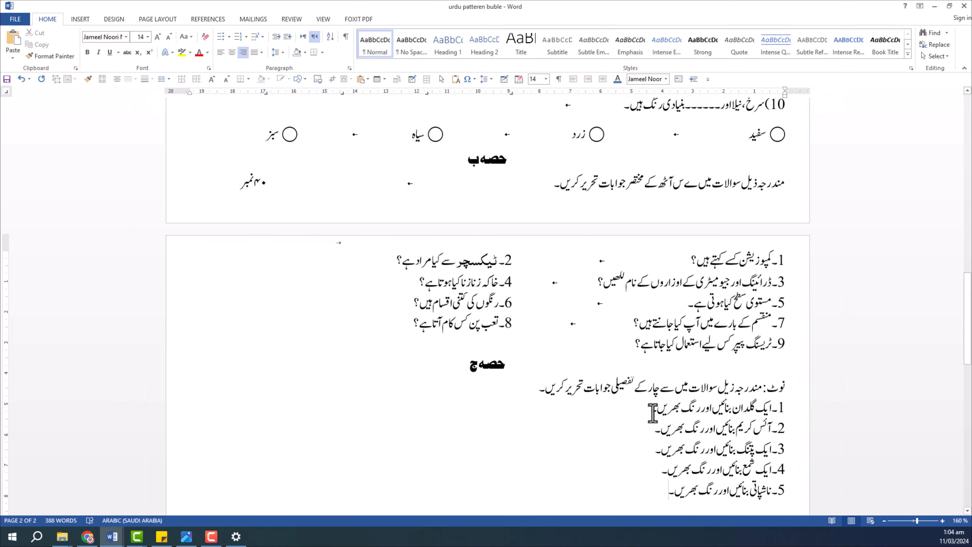
scroll(632, 391, "up", 4)
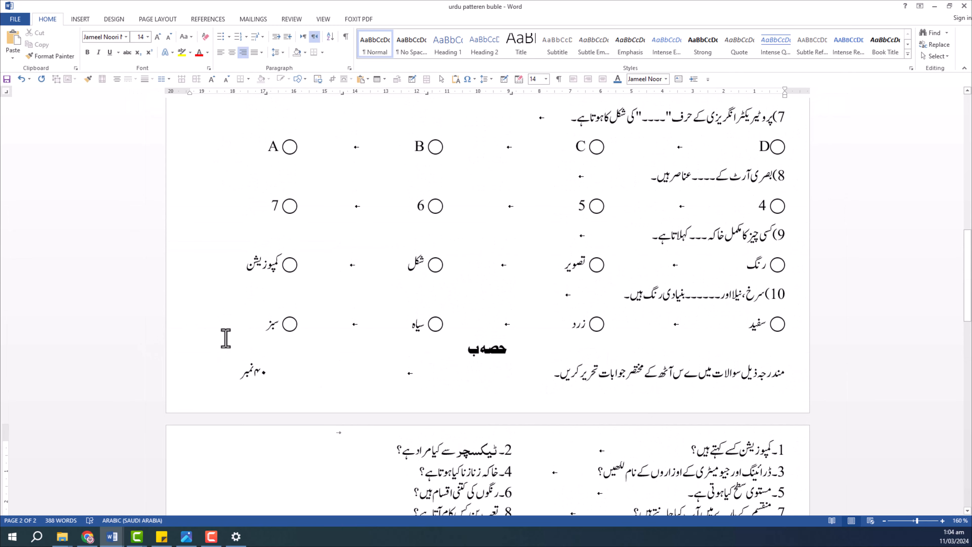
left_click_drag(225, 338, 664, 253)
scroll(664, 268, "down", 3)
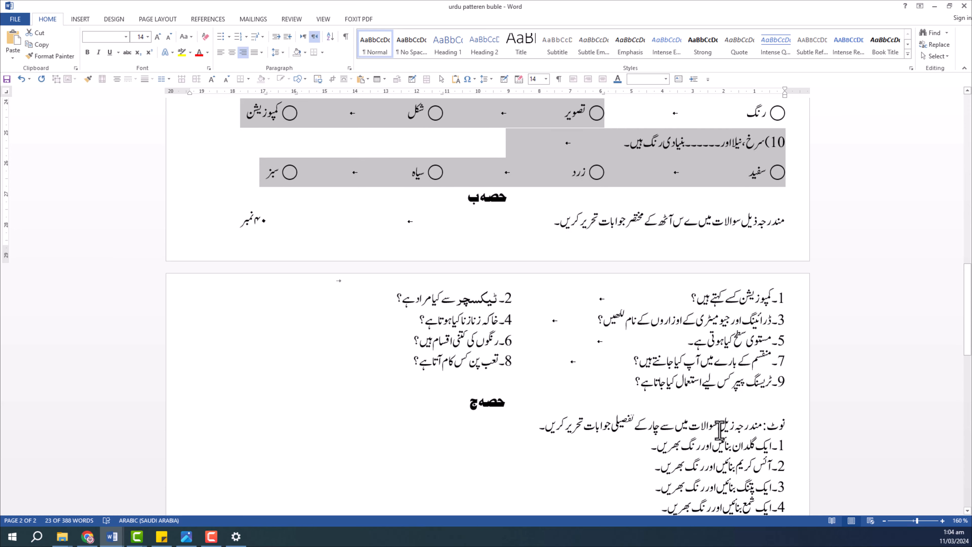
scroll(377, 284, "up", 6)
left_click(418, 320)
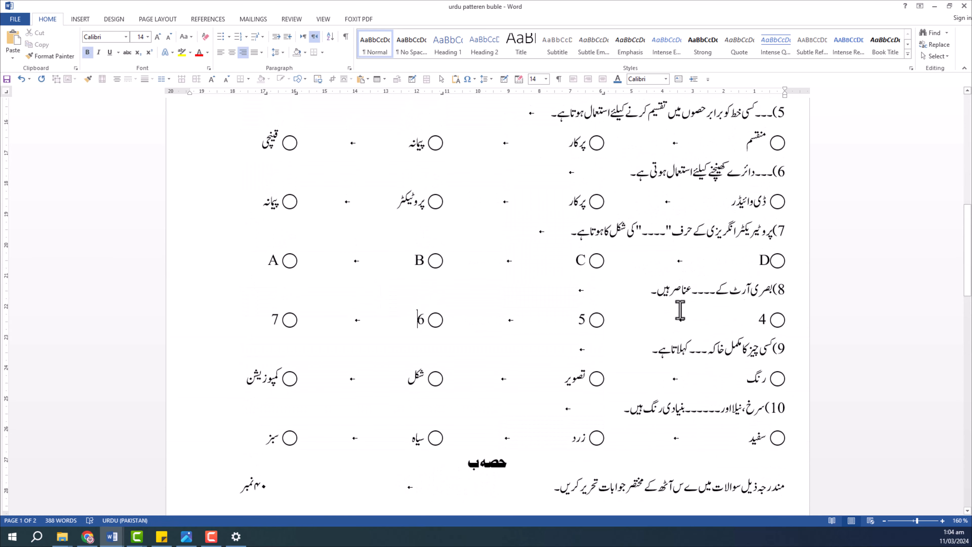
Set the line spacing of questions 1 to 10 and their option lines to 1.0.
scroll(781, 308, "up", 7)
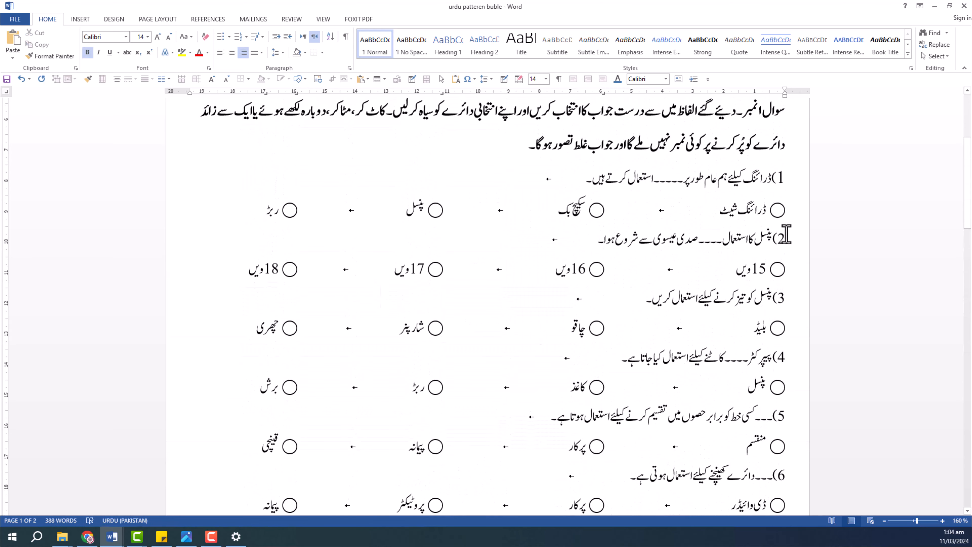
left_click(788, 176)
scroll(445, 311, "down", 8)
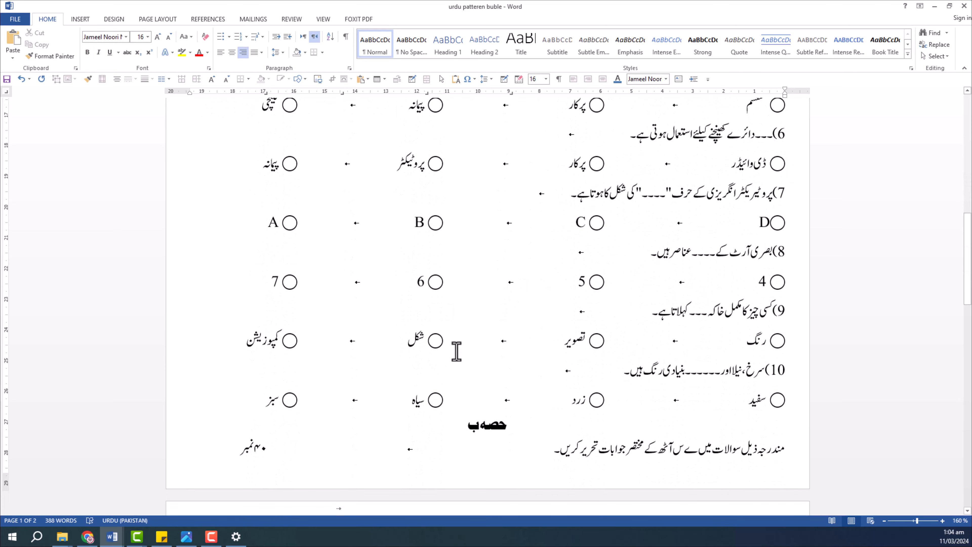
left_click(235, 396, "shift")
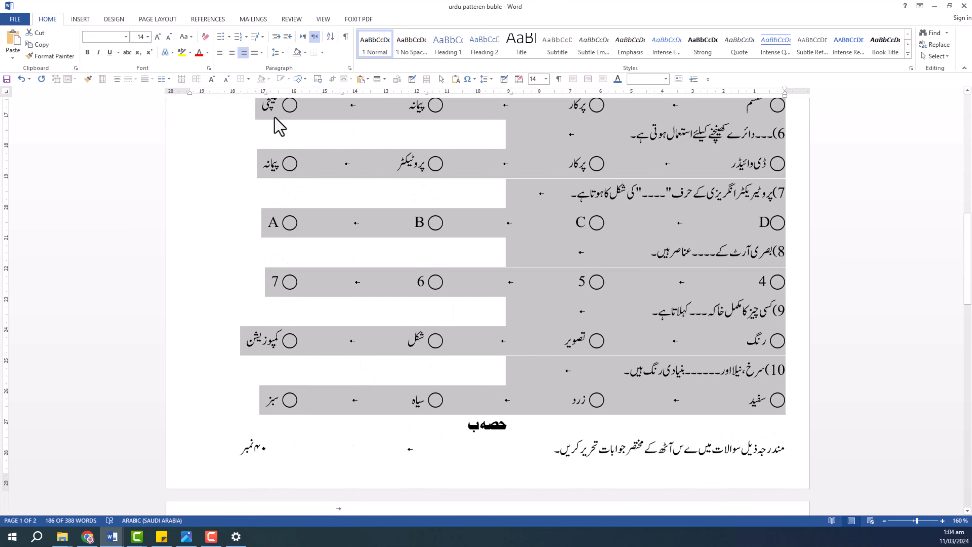
left_click(277, 52)
left_click(285, 65)
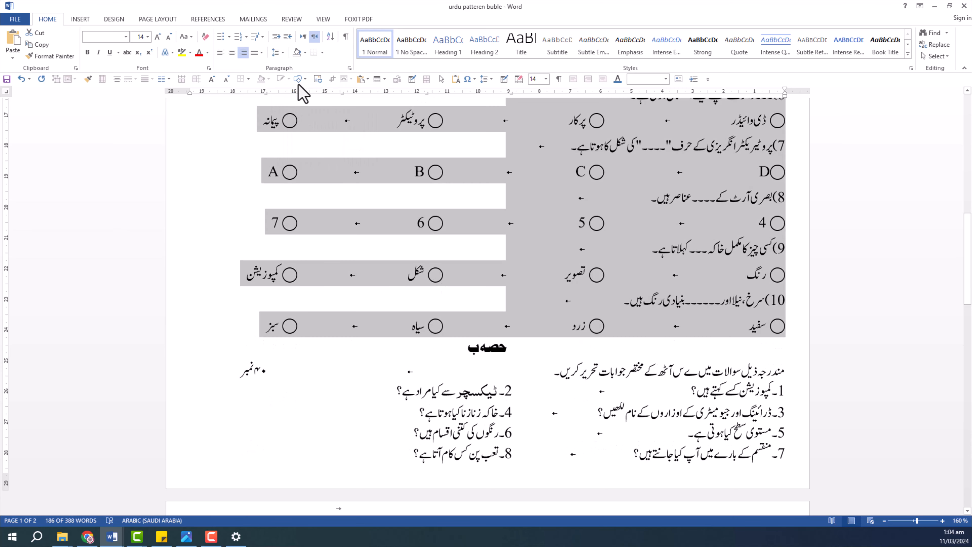
Tighten questions 1 to 10 and their option lines further with Multiple line spacing.
left_click(277, 52)
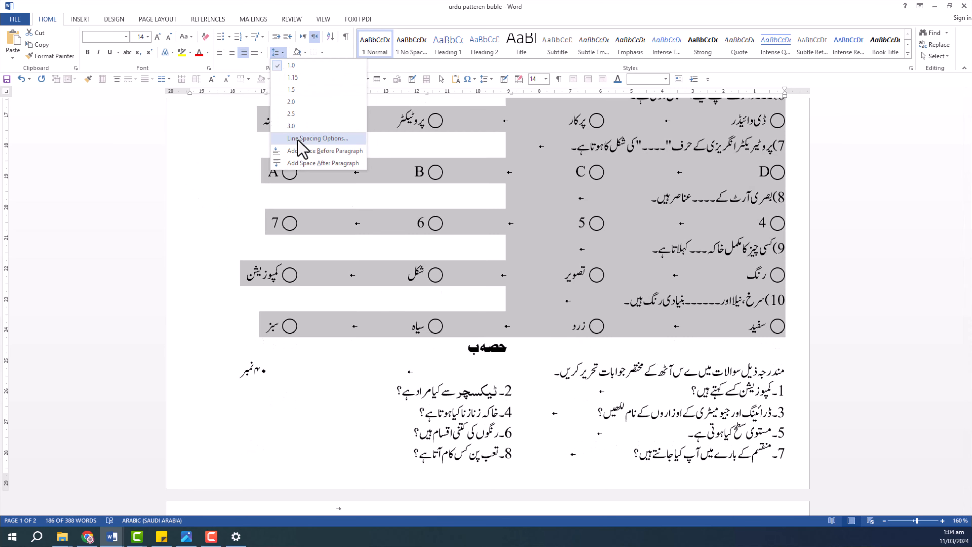
left_click(299, 139)
left_click(465, 194)
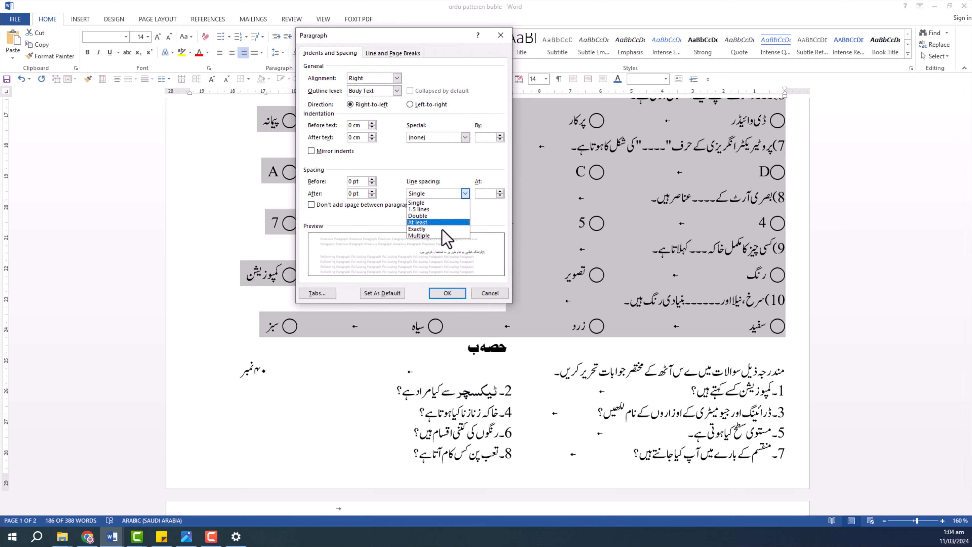
left_click(441, 236)
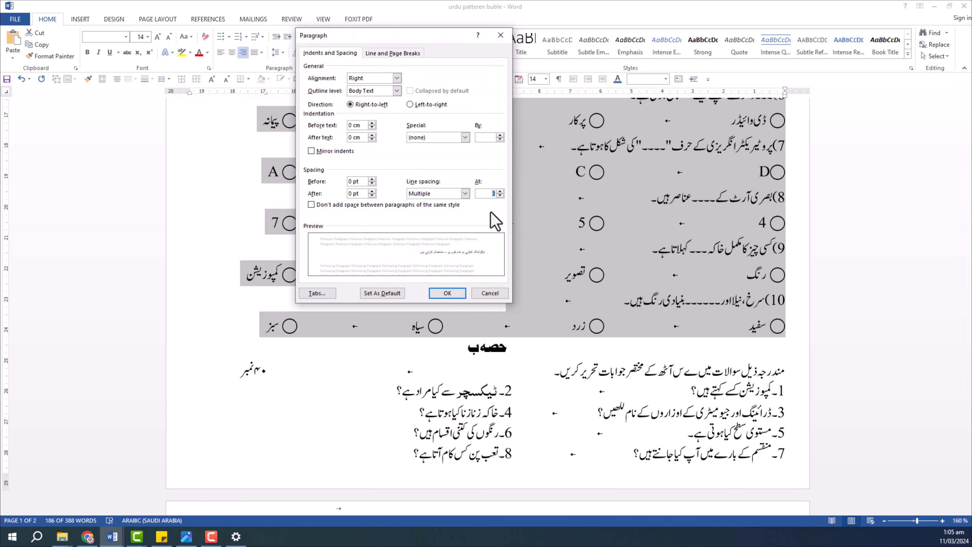
left_click(446, 293)
Check which drawing questions of the last section still fall on the second page.
scroll(446, 279, "down", 6)
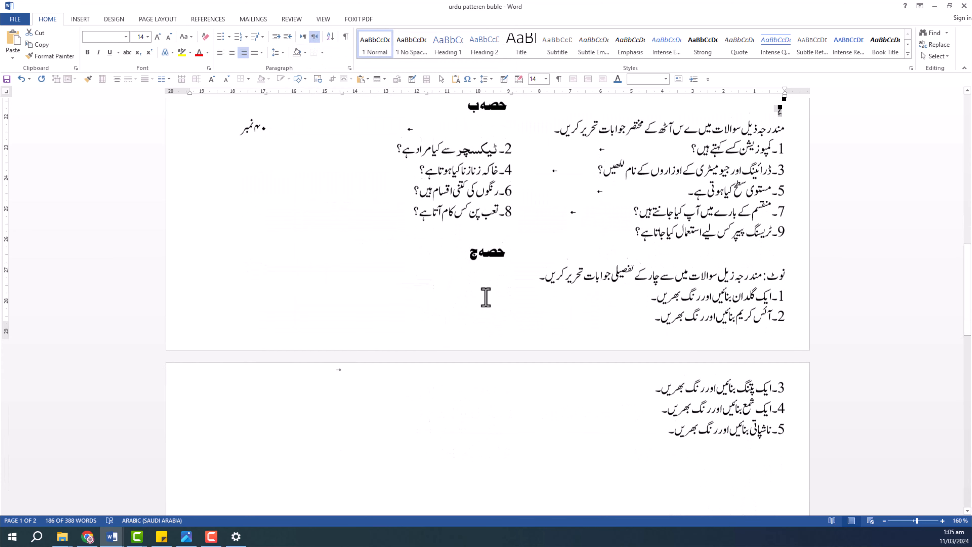
left_click(585, 299)
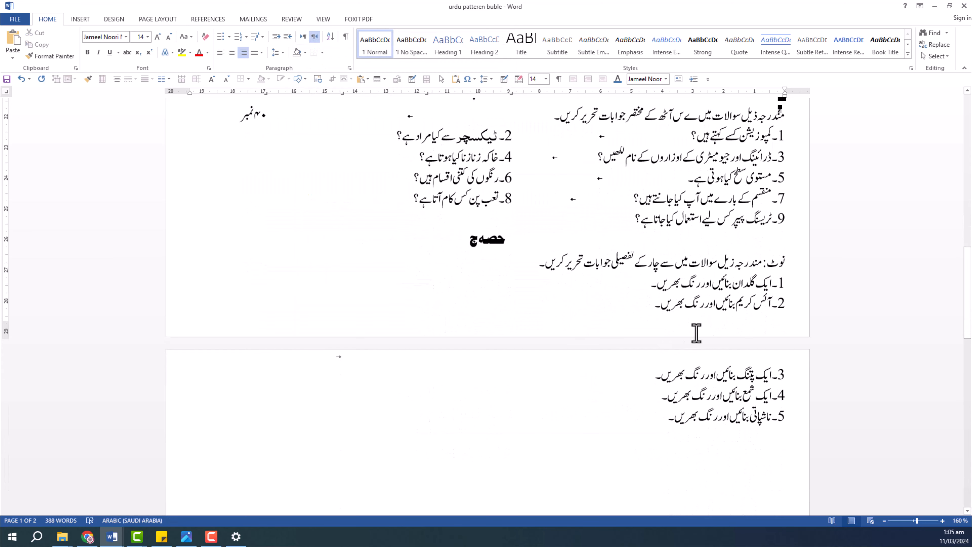
left_click_drag(793, 366, 670, 420)
left_click(534, 295)
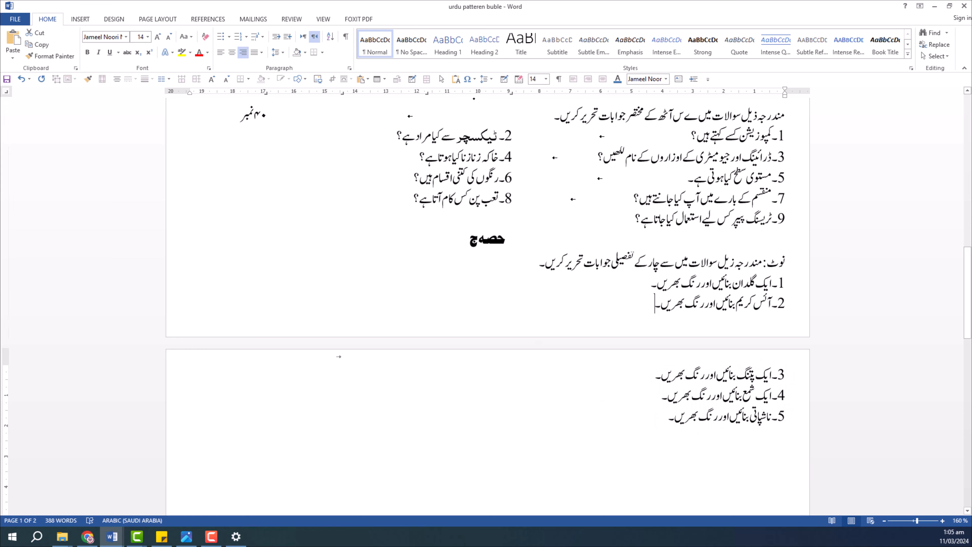
Reduce the font size of the question 1 instruction paragraph about filling the circles to 14.
scroll(563, 293, "up", 20)
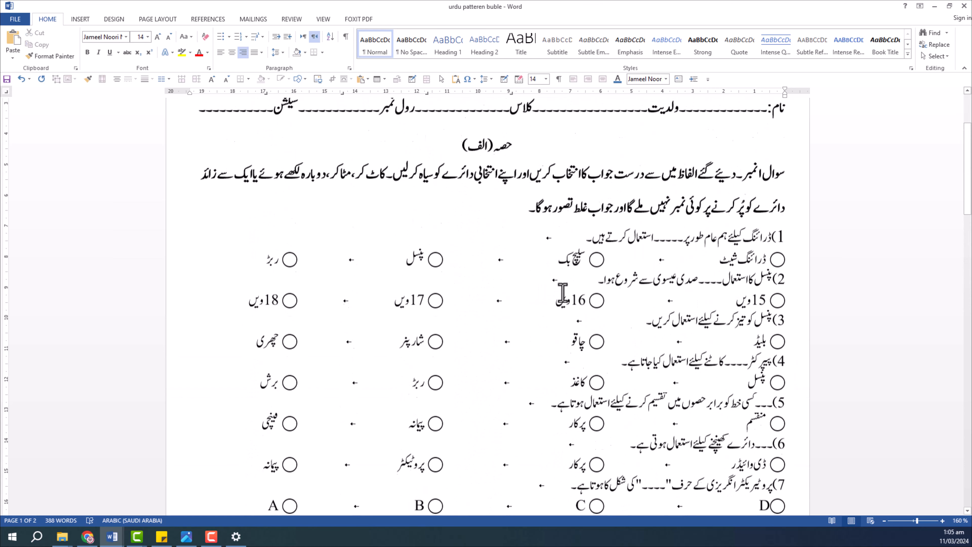
scroll(557, 289, "up", 2)
left_click_drag(539, 261, 780, 241)
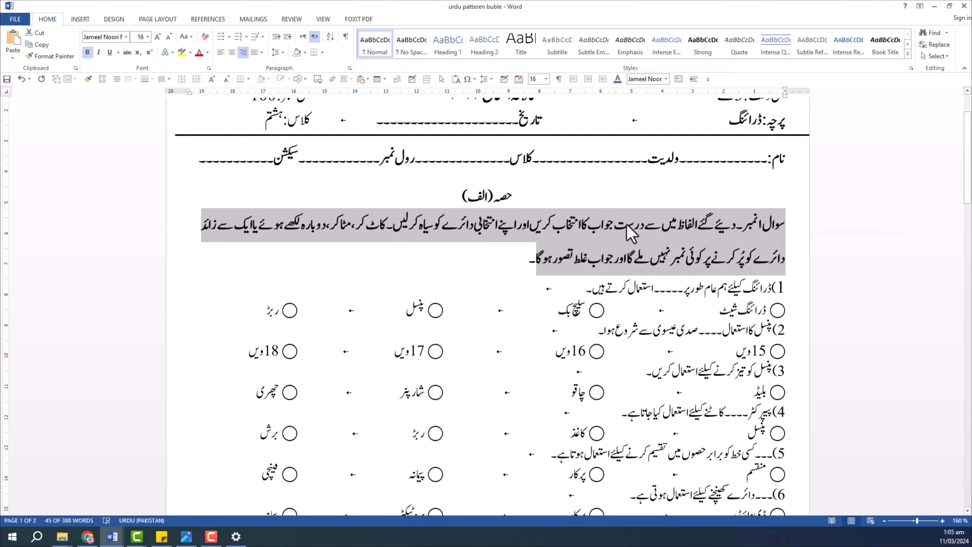
left_click(169, 38)
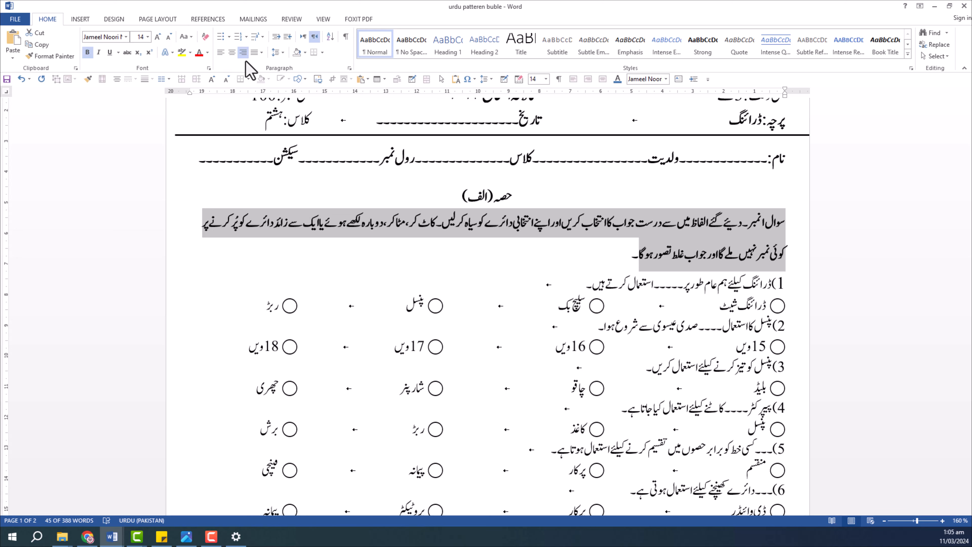
Copy the formatting of the "حصہ ب" heading onto the "حصہ (الف)" heading with Format Painter.
left_click(485, 193)
scroll(575, 267, "down", 3)
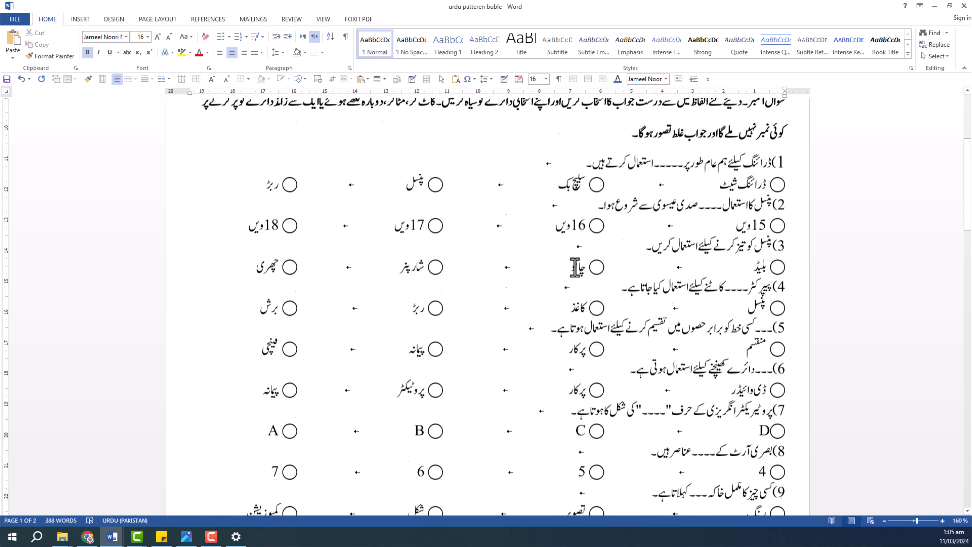
scroll(575, 267, "down", 5)
left_click(486, 320)
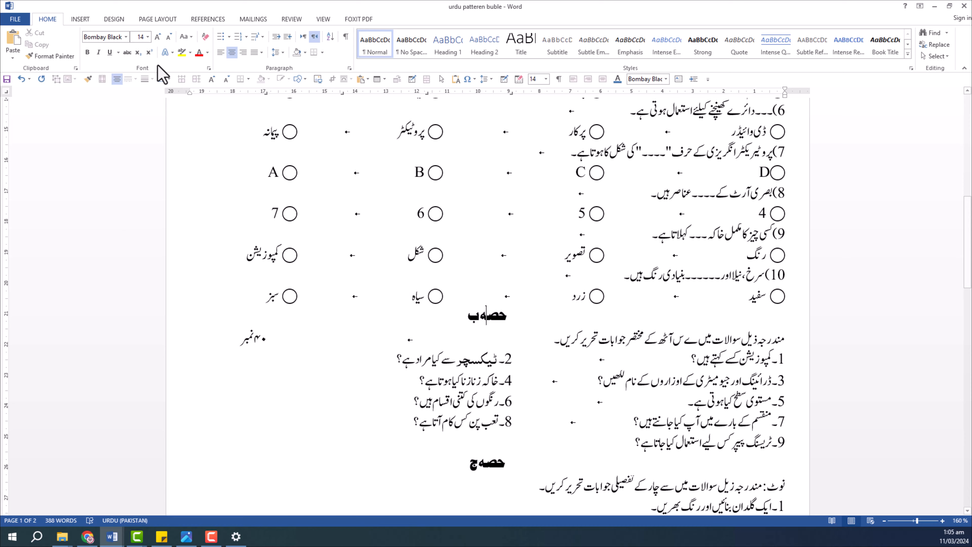
left_click(65, 60)
scroll(418, 245, "up", 10)
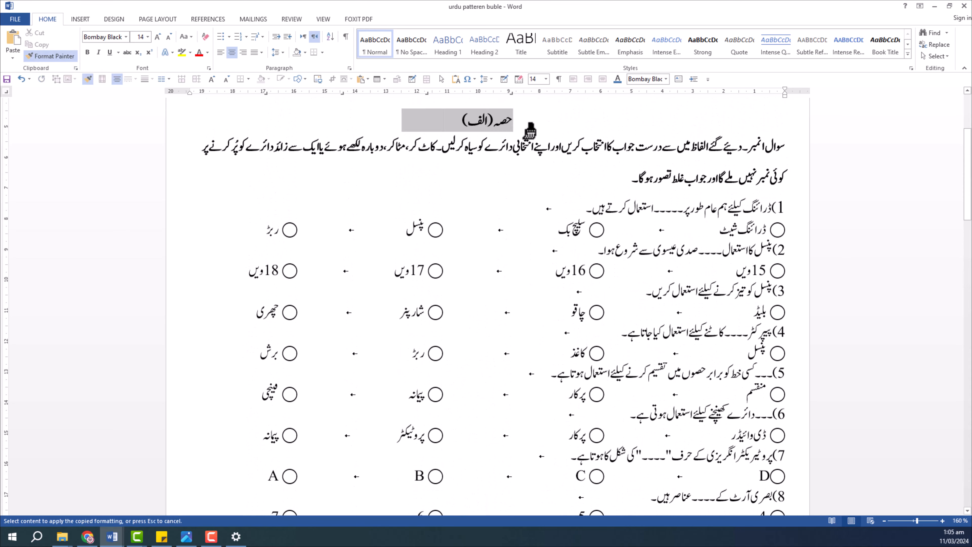
left_click(531, 130)
Remove the space before and after the paragraphs from the name line through the question 1 instruction.
scroll(536, 192, "up", 4)
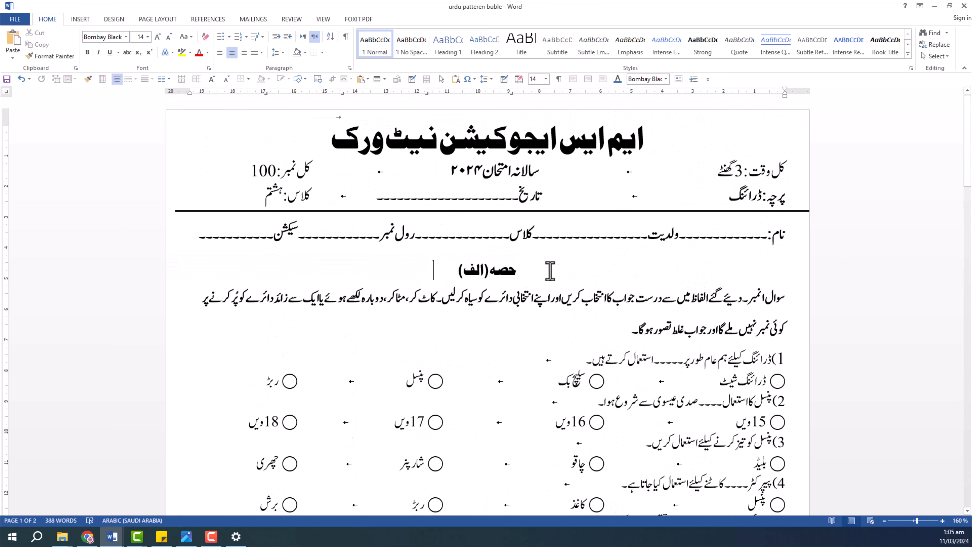
left_click_drag(790, 295, 611, 323)
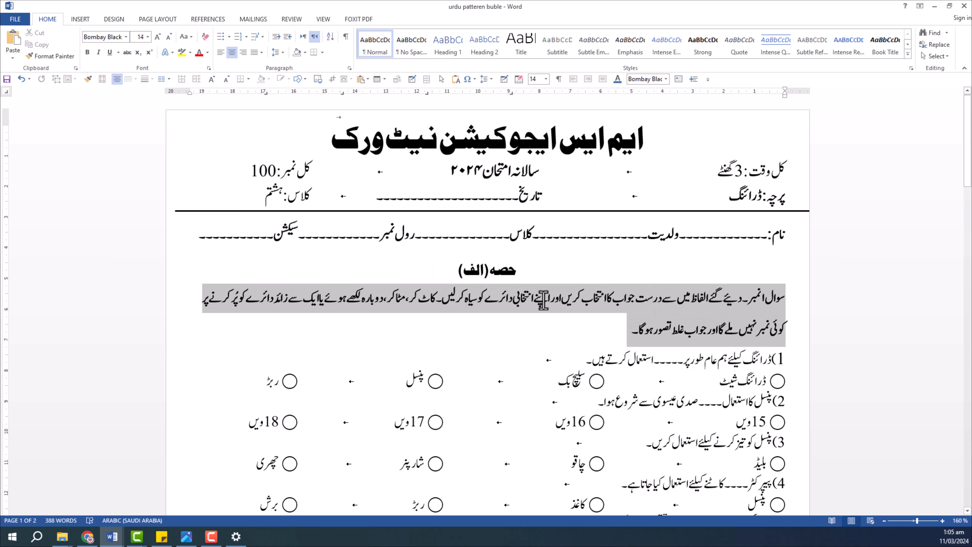
left_click_drag(532, 264, 424, 321)
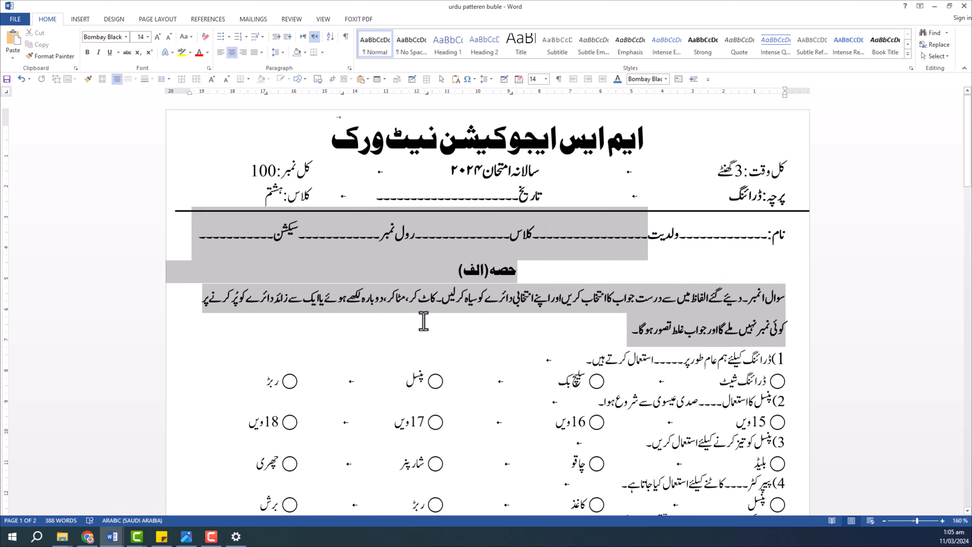
left_click(278, 53)
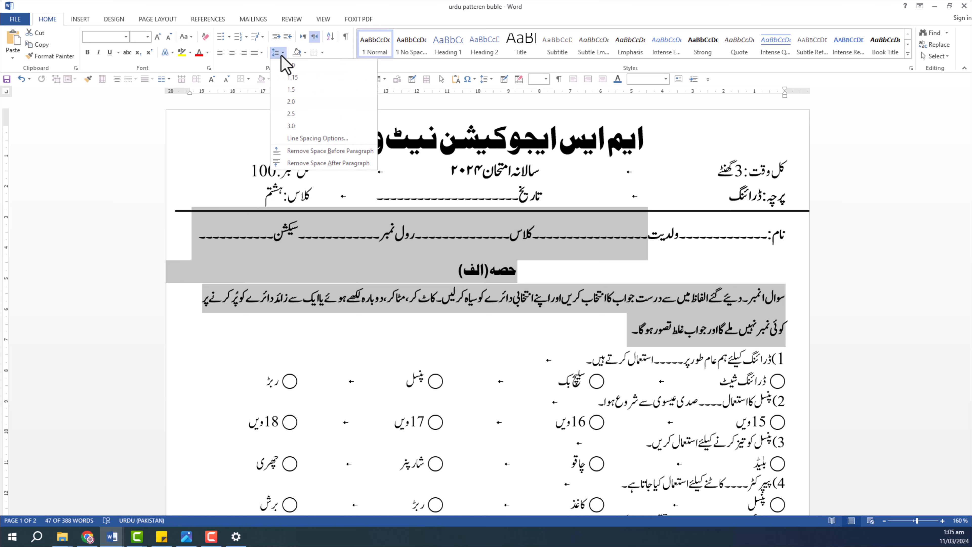
left_click(318, 150)
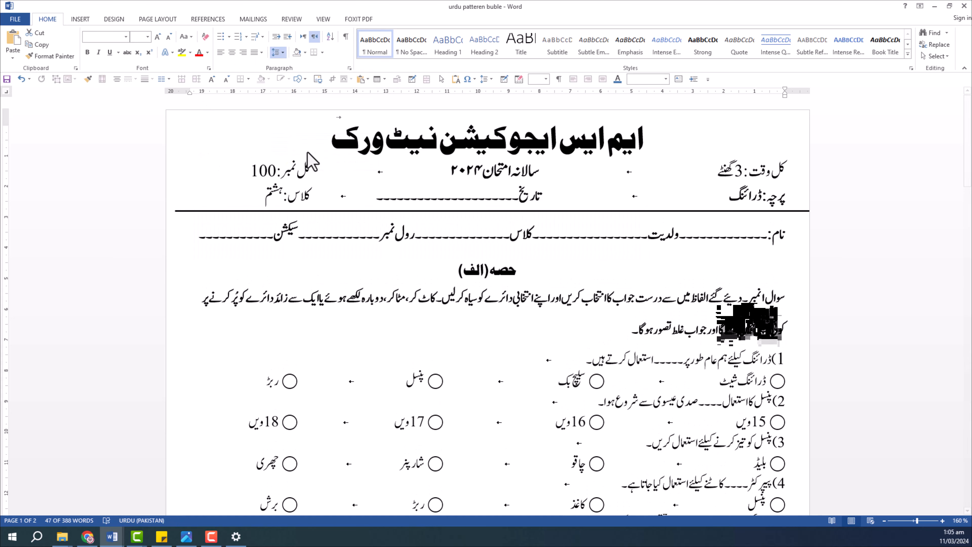
left_click(278, 53)
left_click(318, 163)
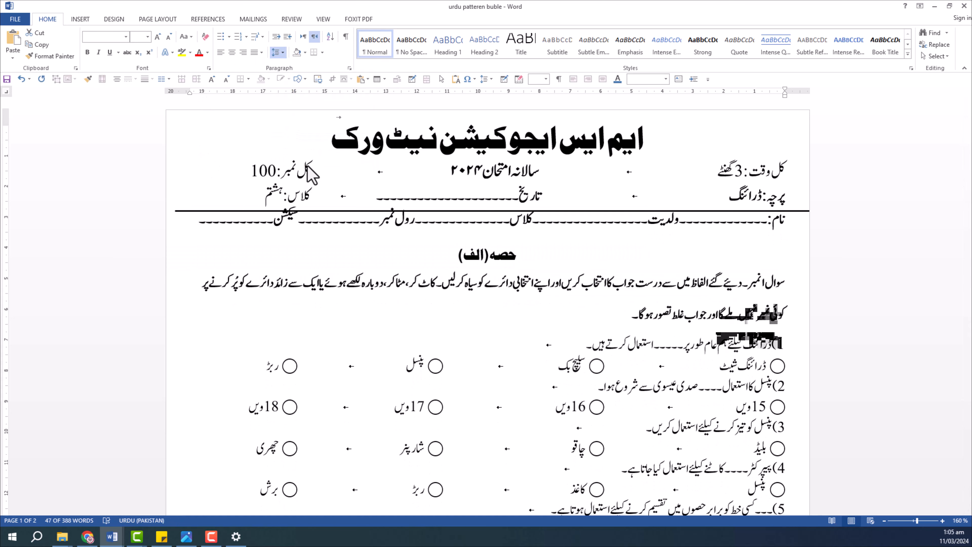
Insert a blank line above the student name line to separate it from the header rule.
left_click(679, 227)
left_click(798, 219)
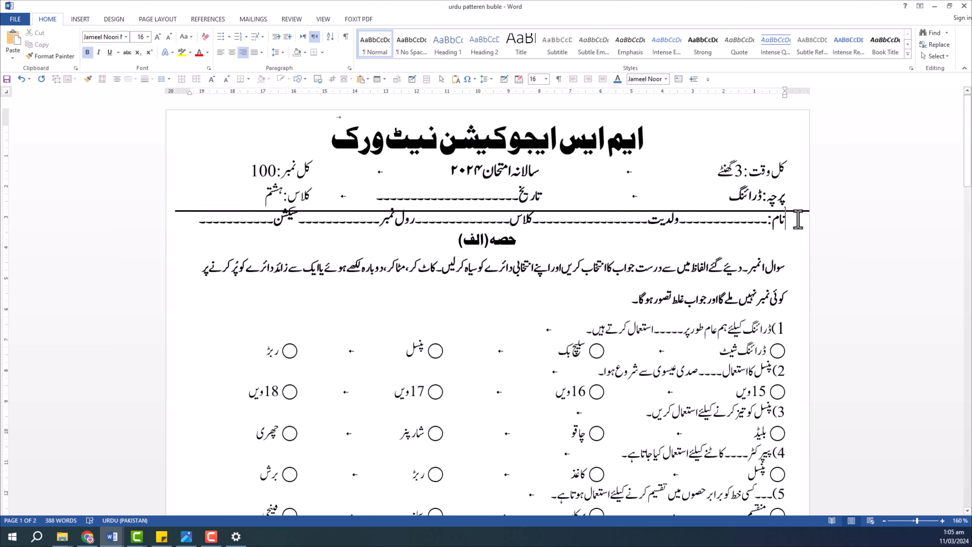
key("Return")
Tighten the two-line question 1 instruction paragraph by lowering its Multiple line spacing value.
scroll(469, 281, "down", 15)
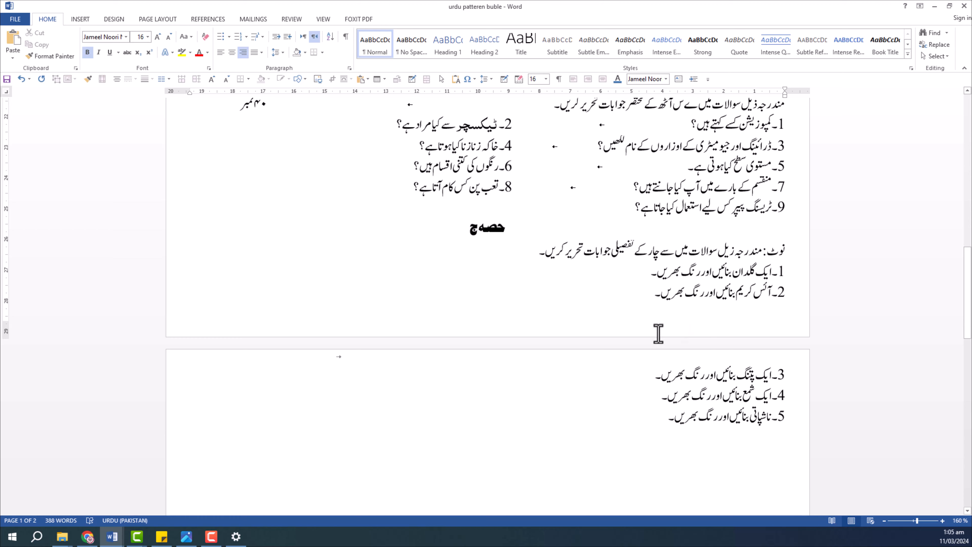
scroll(616, 276, "up", 15)
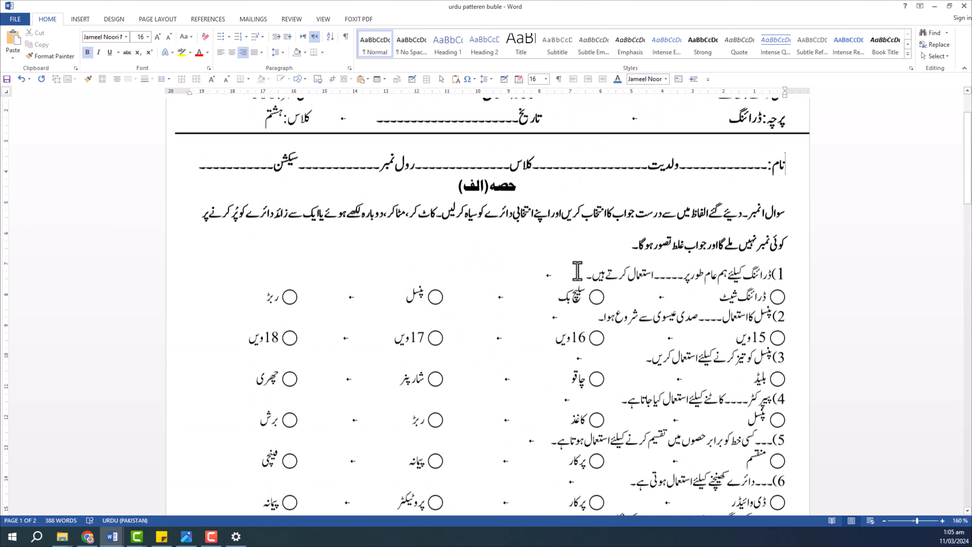
left_click_drag(798, 221, 612, 244)
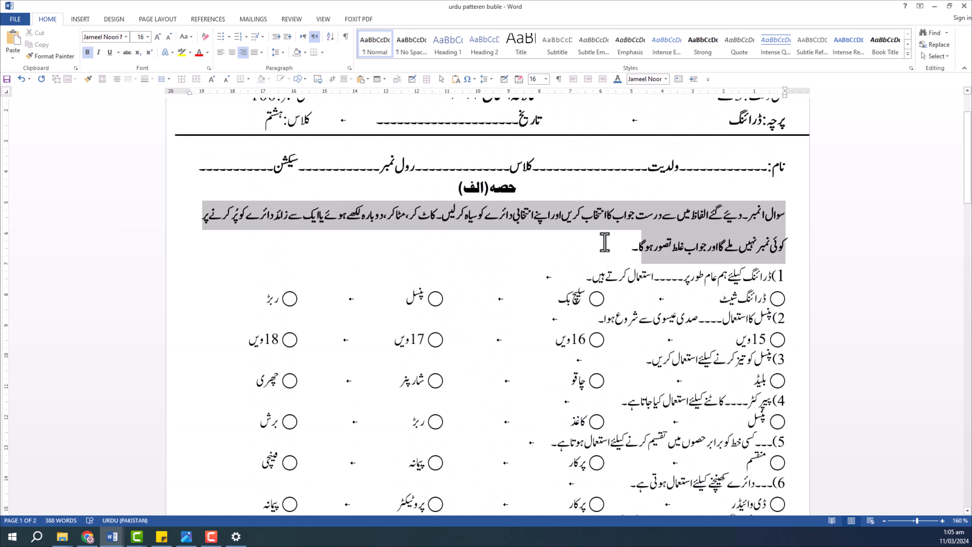
left_click(277, 53)
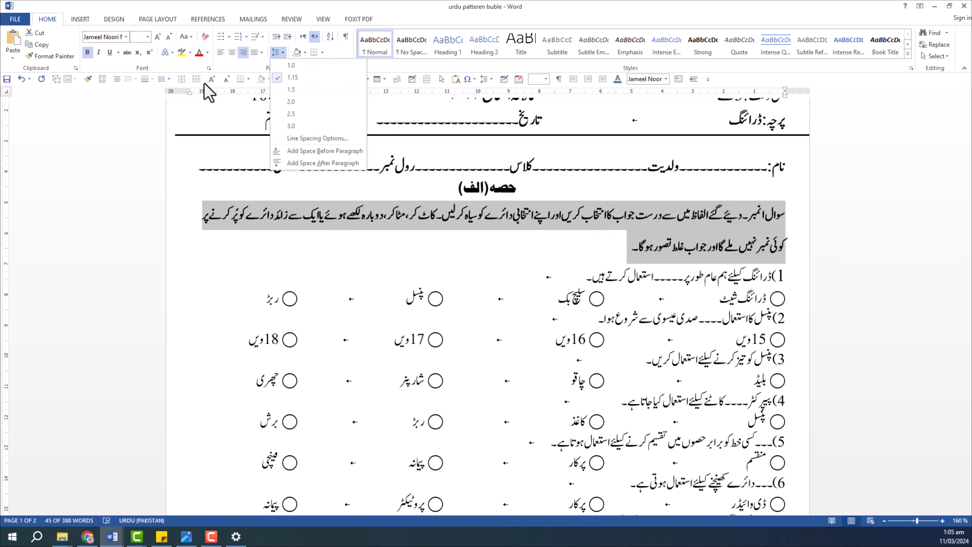
left_click(318, 138)
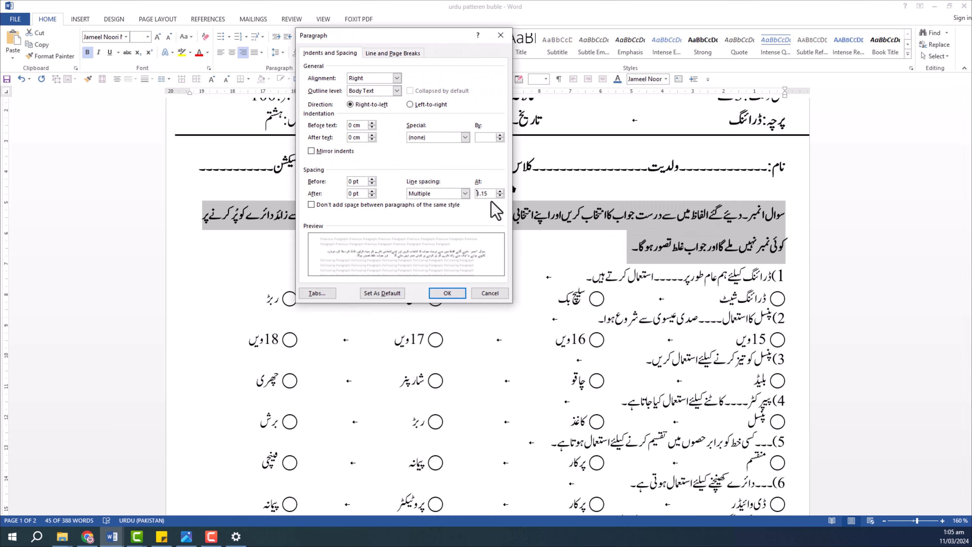
left_click_drag(492, 194, 454, 196)
left_click(447, 293)
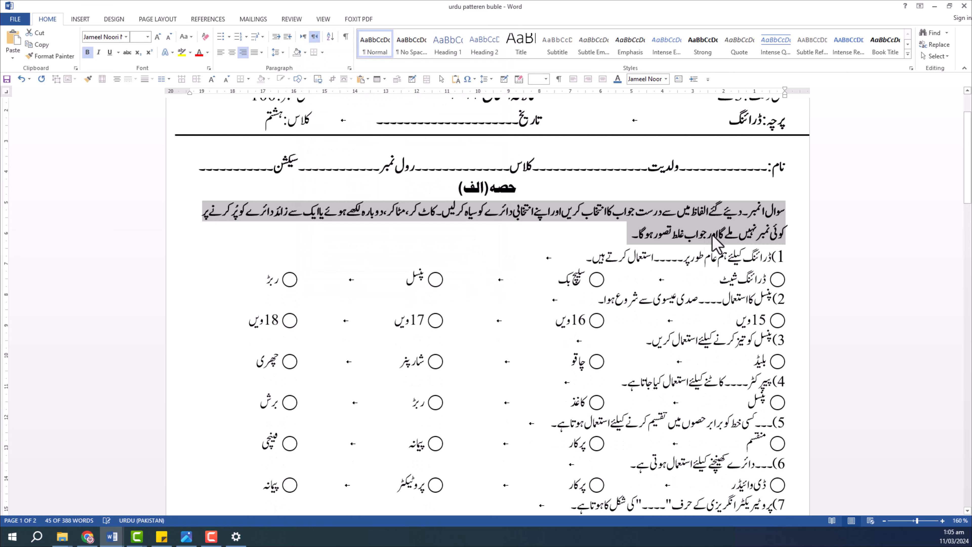
Lower the Multiple line spacing of questions 1 to 10 and their option lines again to pull the last drawing questions onto page one.
left_click(781, 240)
scroll(564, 248, "down", 15)
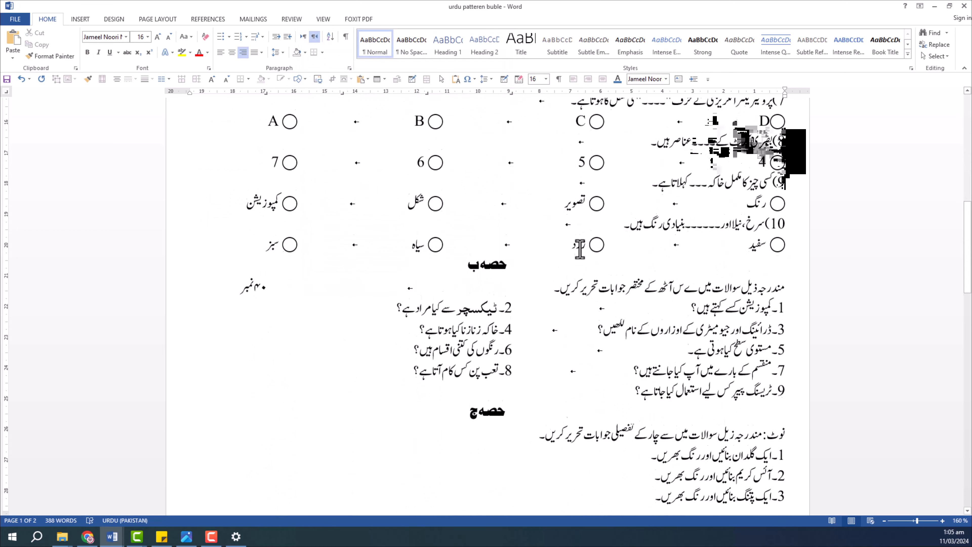
scroll(564, 248, "down", 3)
scroll(586, 250, "up", 7)
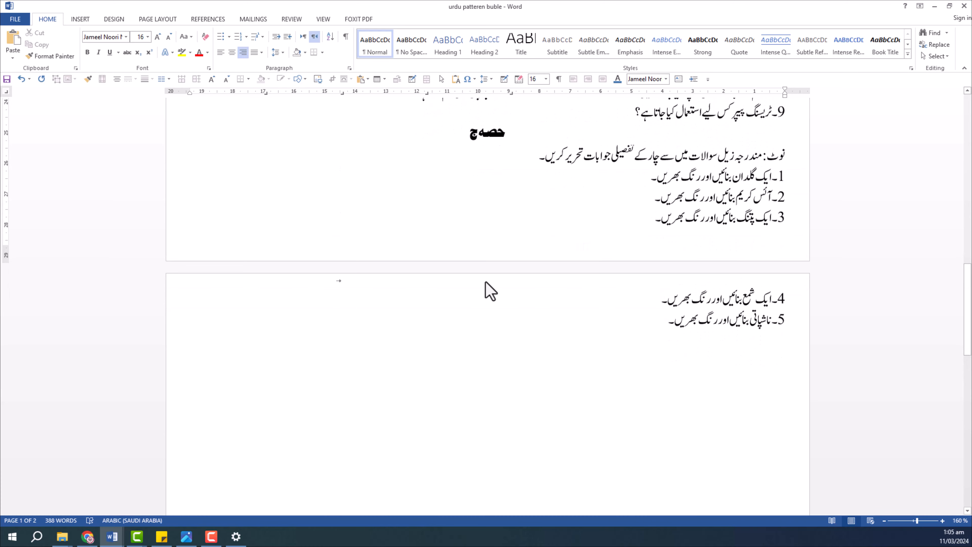
scroll(469, 277, "up", 5)
left_click(225, 351, "shift")
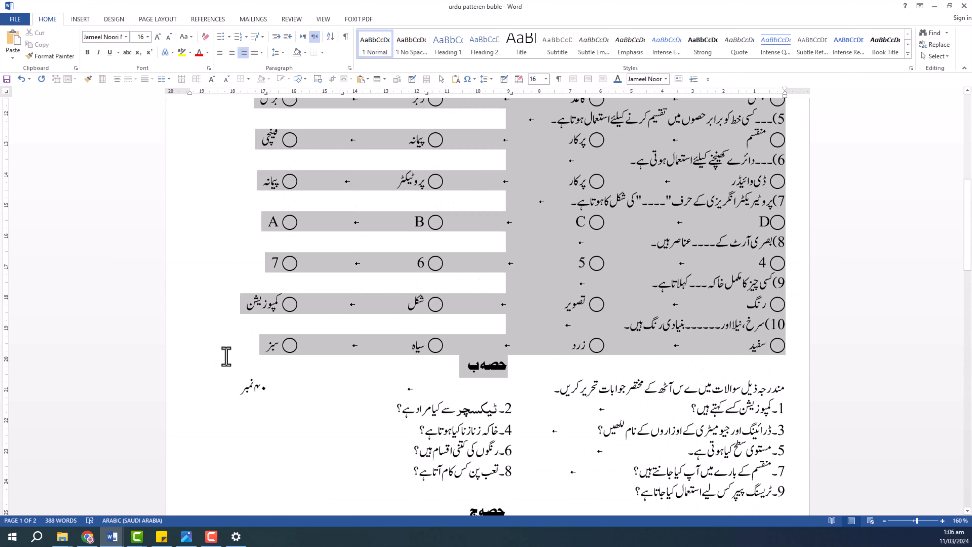
left_click(230, 342, "shift")
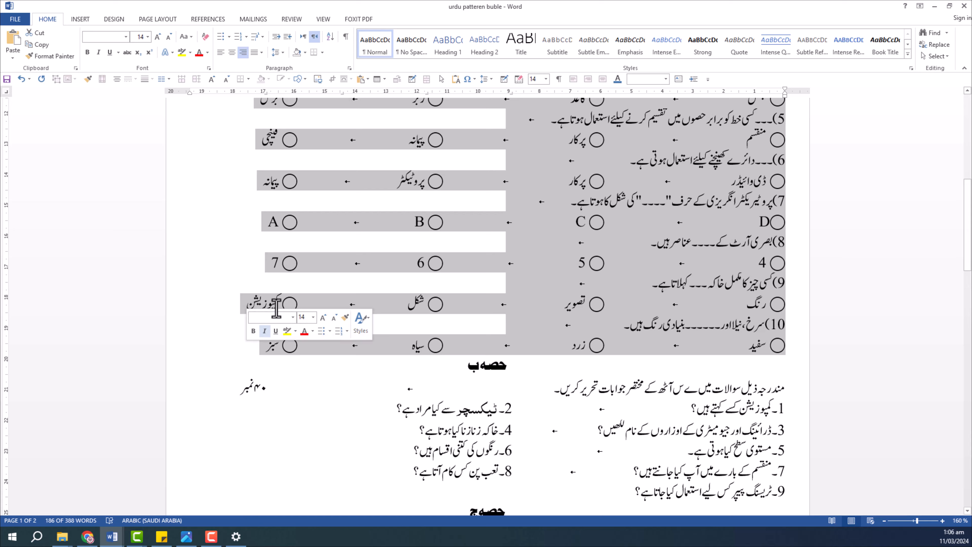
left_click(273, 80)
left_click(296, 136)
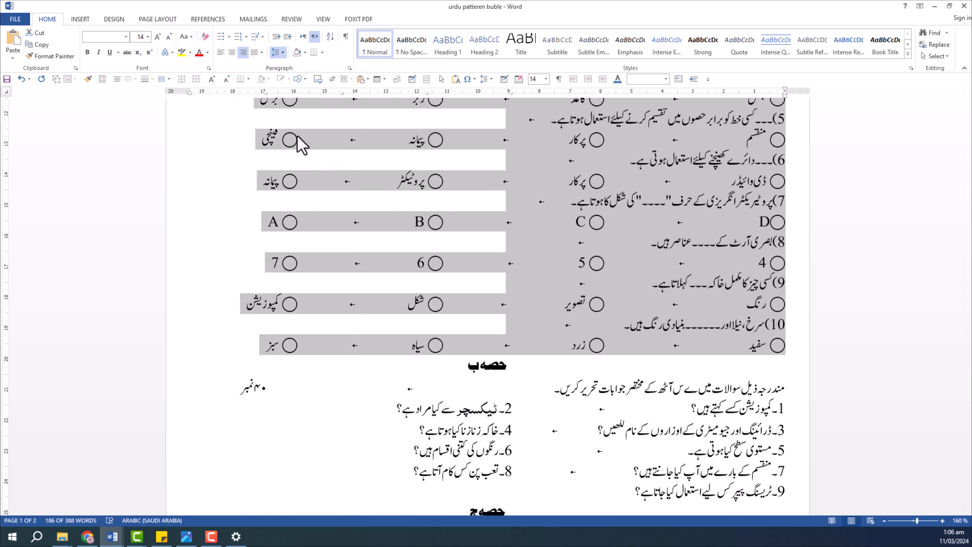
left_click_drag(489, 193, 463, 207)
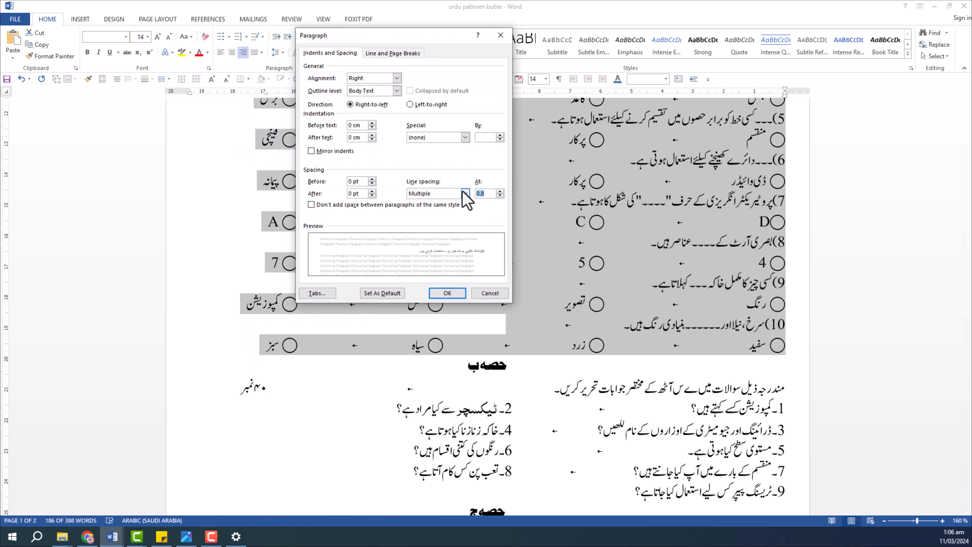
left_click(445, 293)
left_click(624, 253)
Save the document and review the paper from the header to the last drawing question at 180% zoom.
scroll(624, 253, "up", 3)
scroll(624, 253, "up", 2)
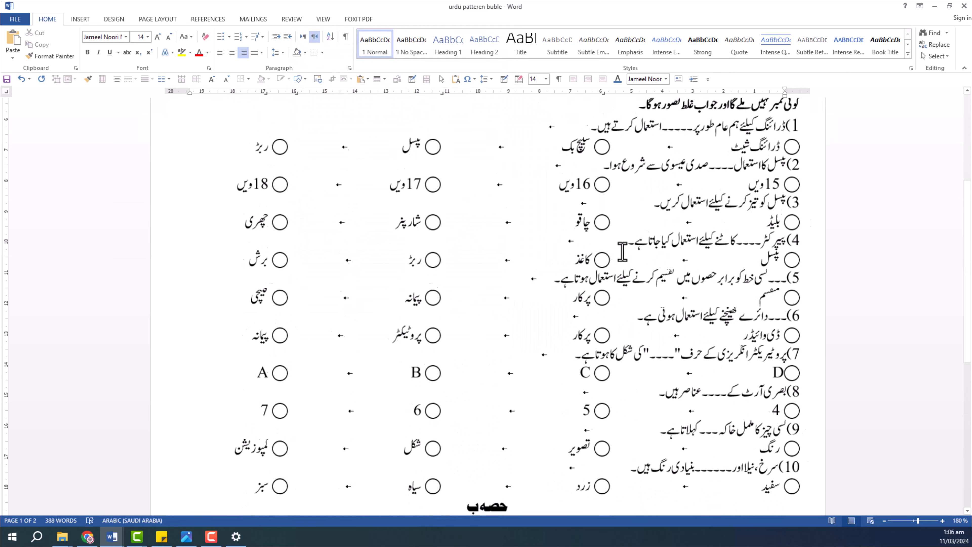
scroll(636, 271, "up", 2)
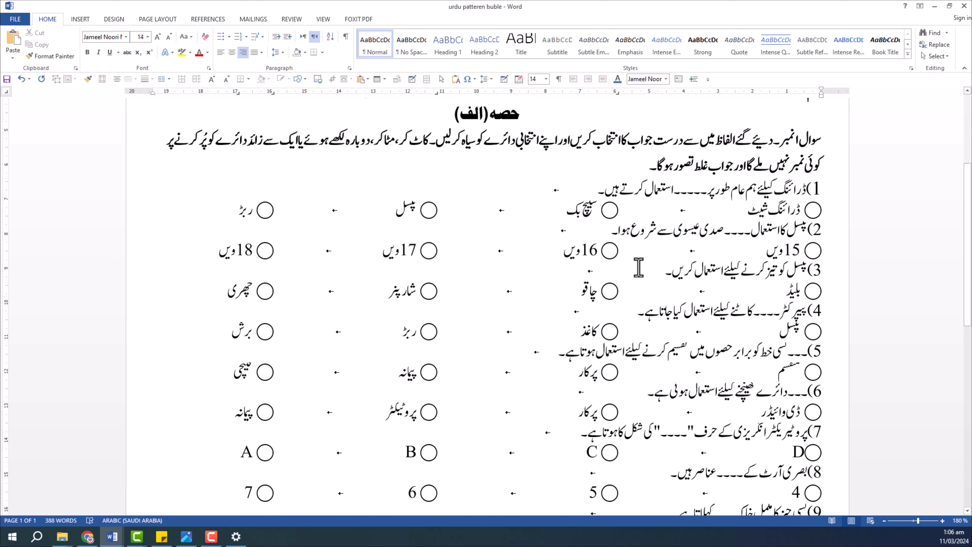
scroll(639, 267, "down", 10)
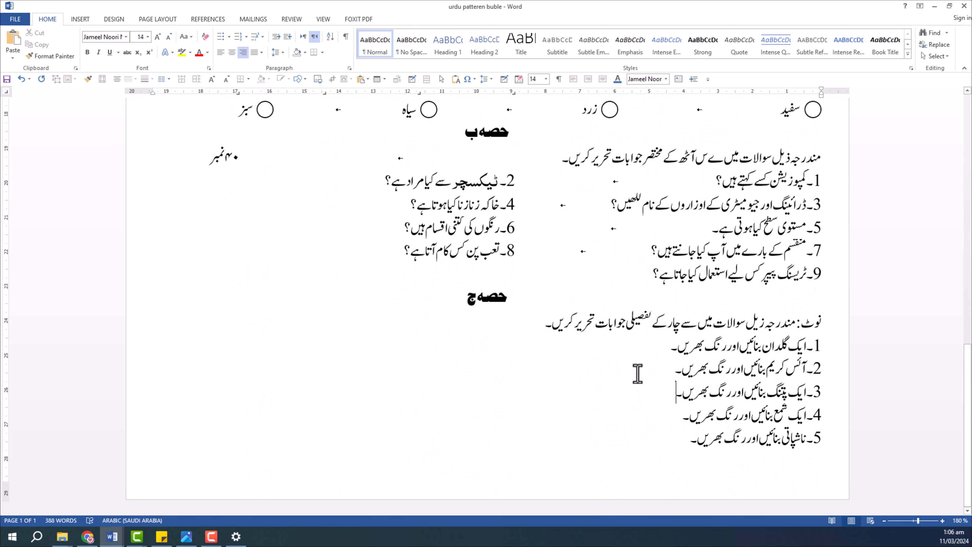
key("ctrl+s")
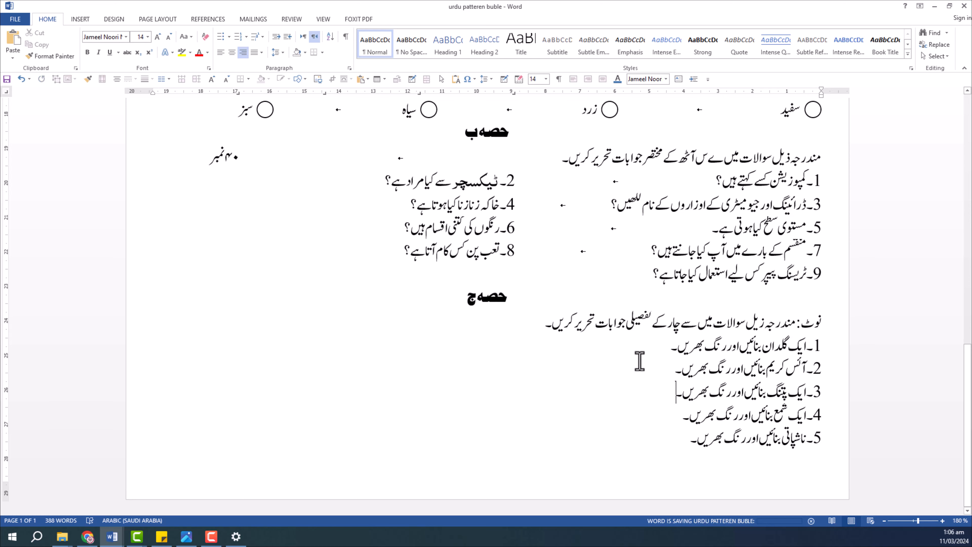
scroll(640, 357, "up", 15)
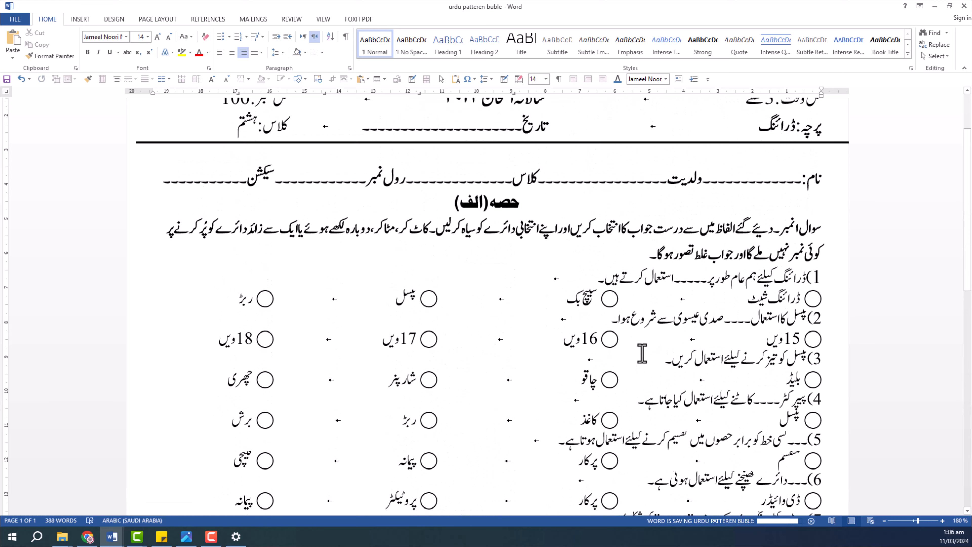
scroll(612, 344, "down", 4)
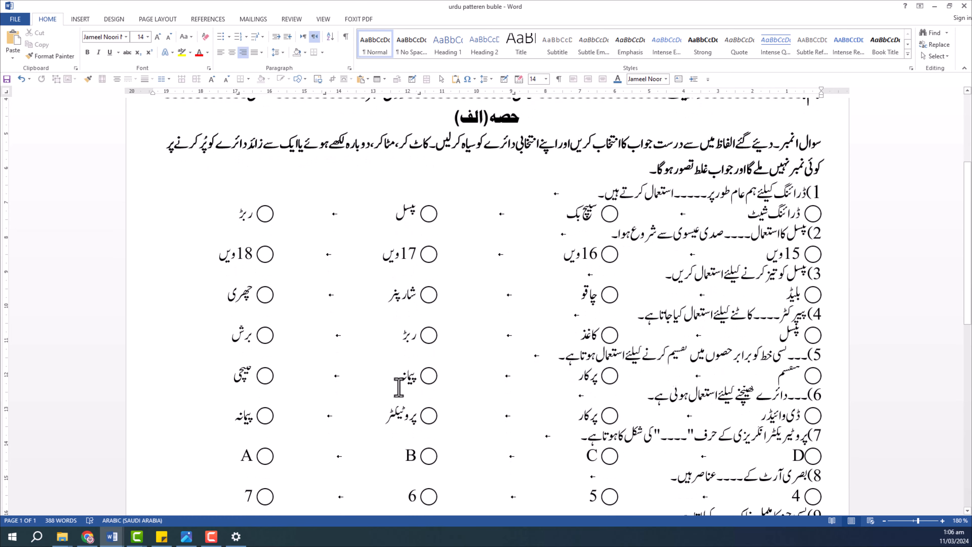
scroll(463, 386, "up", 6)
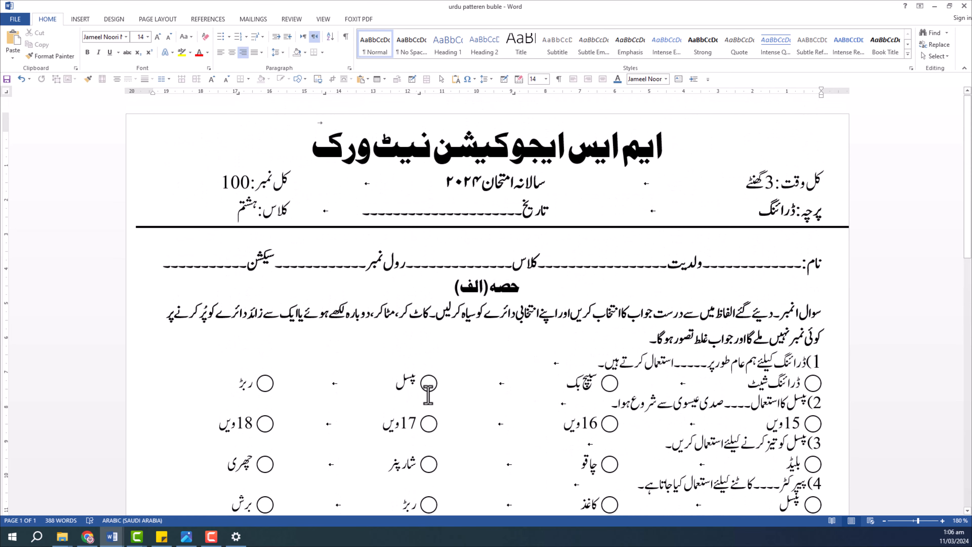